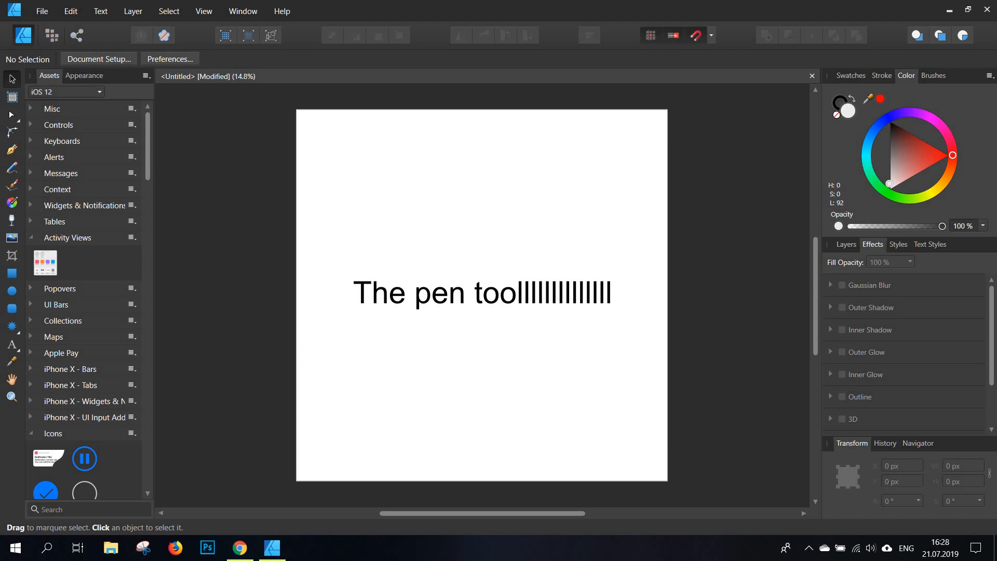
# - Draw a straight horizontal line about 3770 px long across the upper part of the page with the Pen tool
pyautogui.click(12, 150)
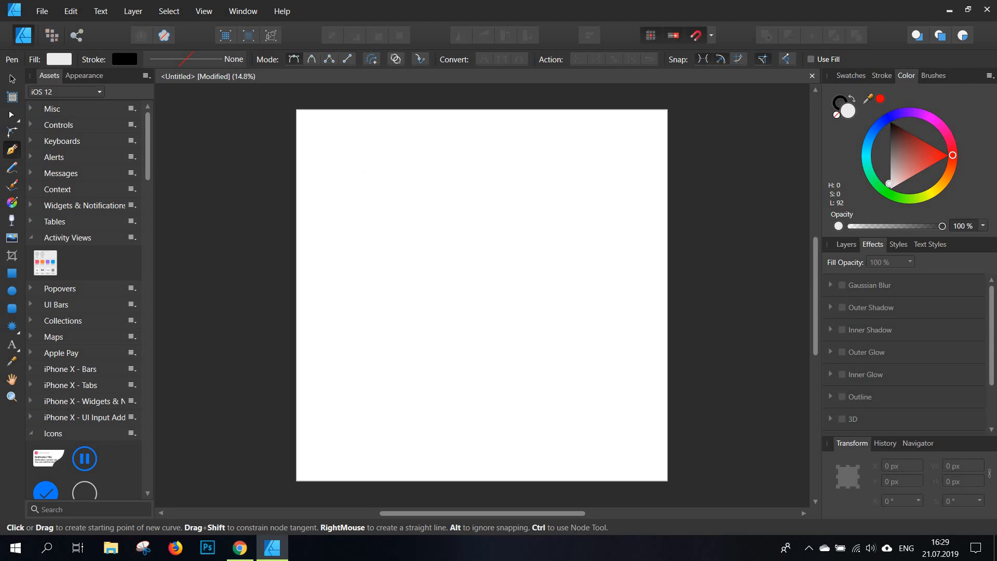
pyautogui.click(344, 179)
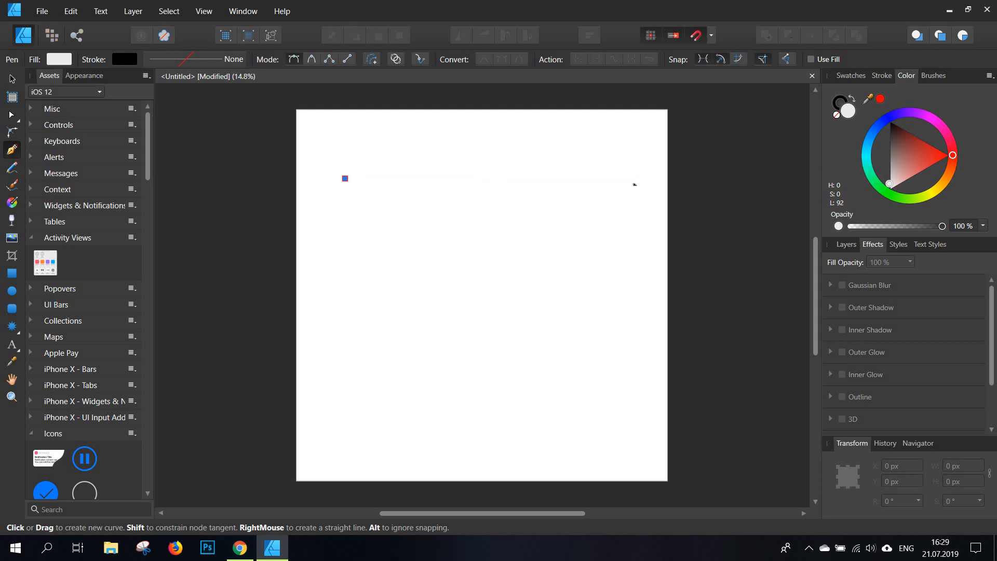
pyautogui.click(633, 178)
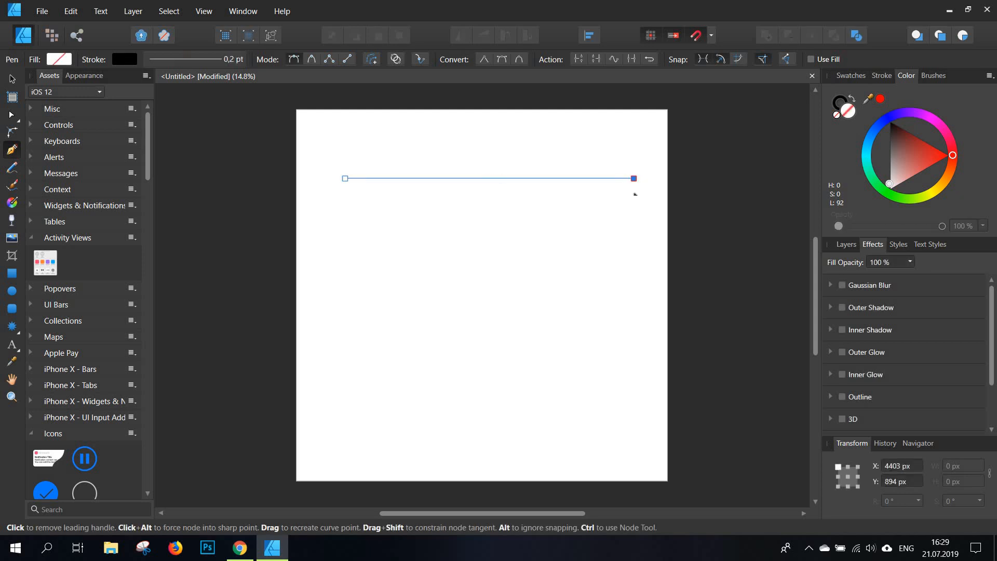
pyautogui.press('v')
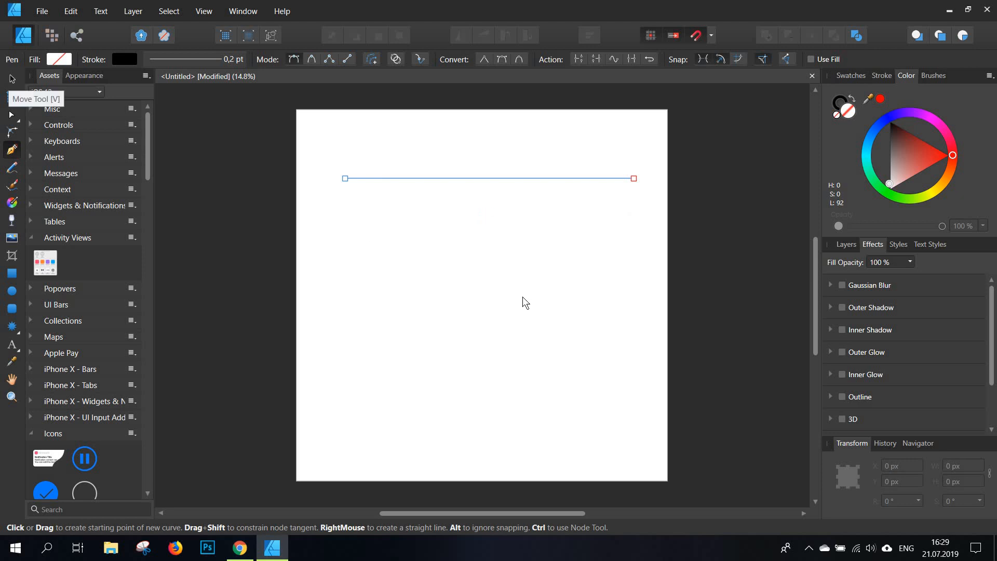
pyautogui.click(508, 211)
pyautogui.hotkey('ctrl', 'z')
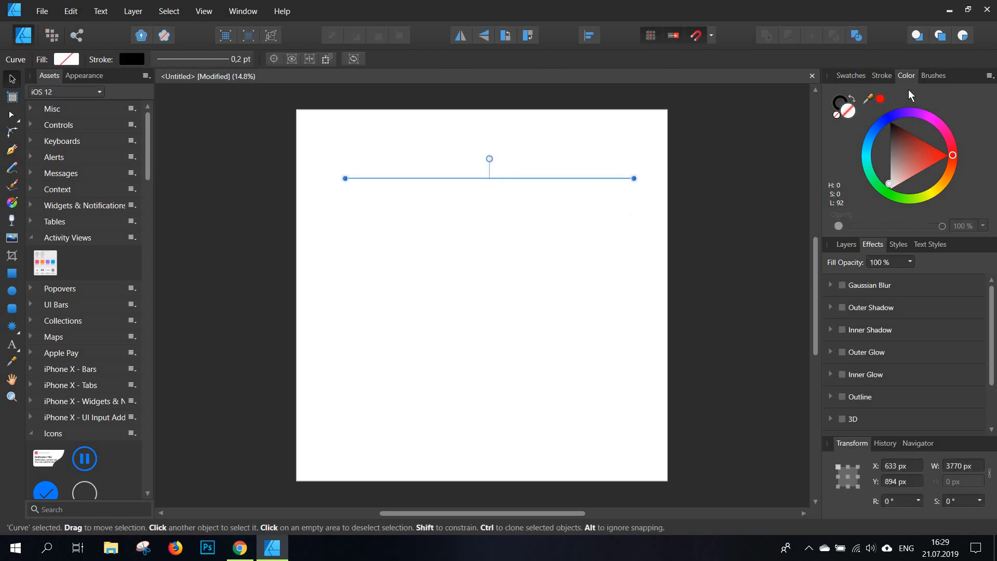
# - Set the horizontal line's stroke width to 5.2 pt and deselect the line
pyautogui.click(881, 75)
pyautogui.moveTo(876, 114); pyautogui.dragTo(886, 114)
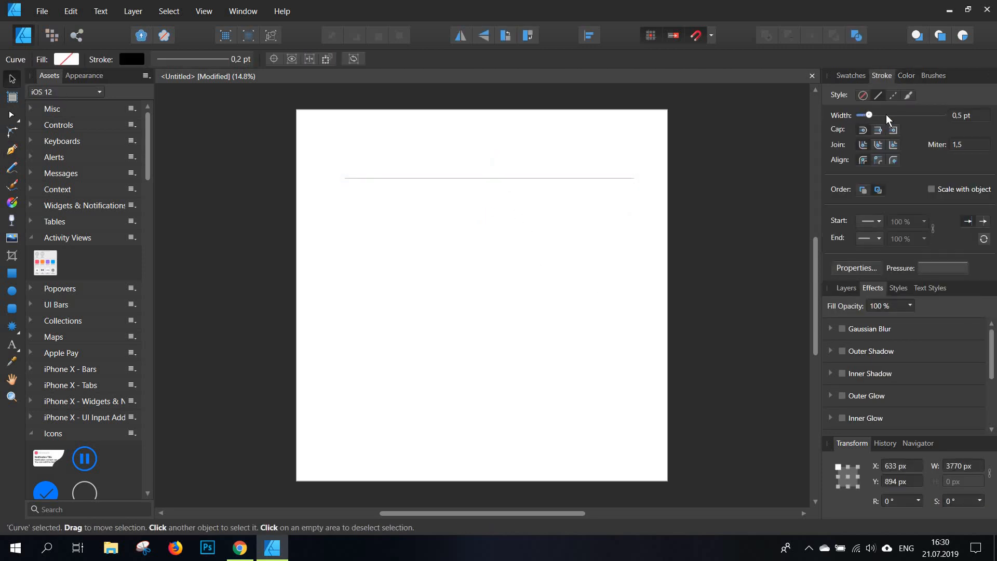
pyautogui.click(472, 256)
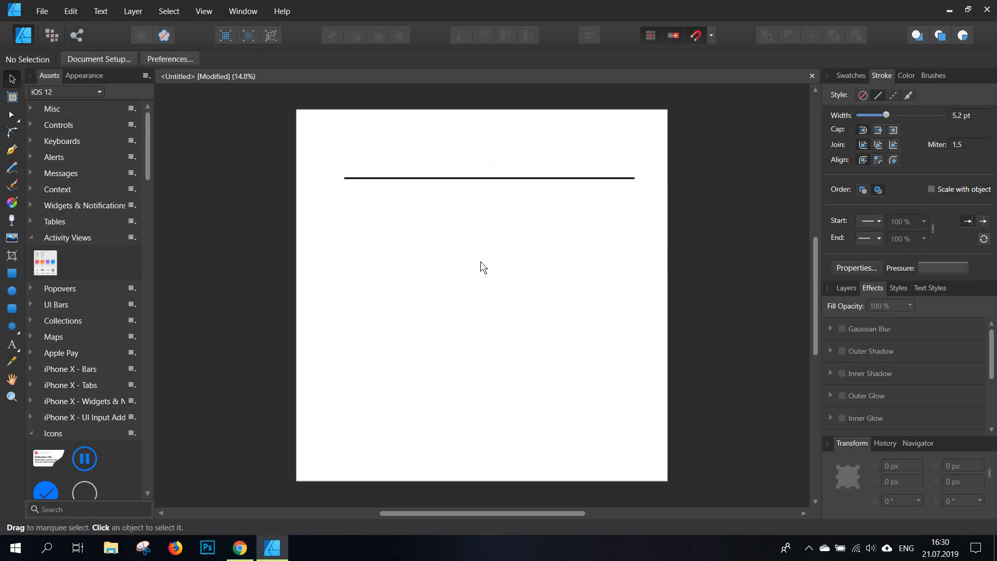
# - Draw a second horizontal line 3770 px long with the Pen tool, about 1042 px below the first and aligned with its ends
pyautogui.press('p')
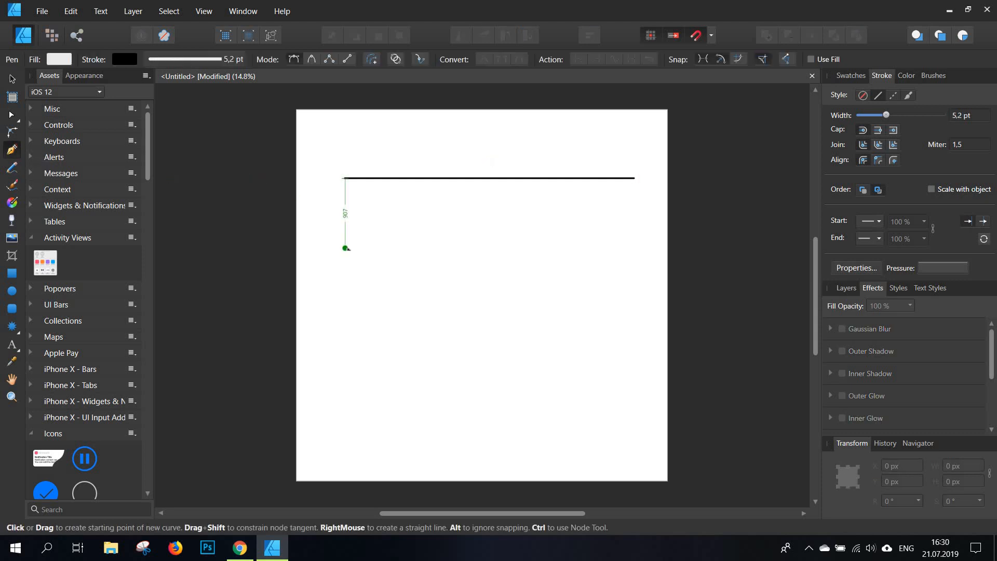
pyautogui.click(345, 248)
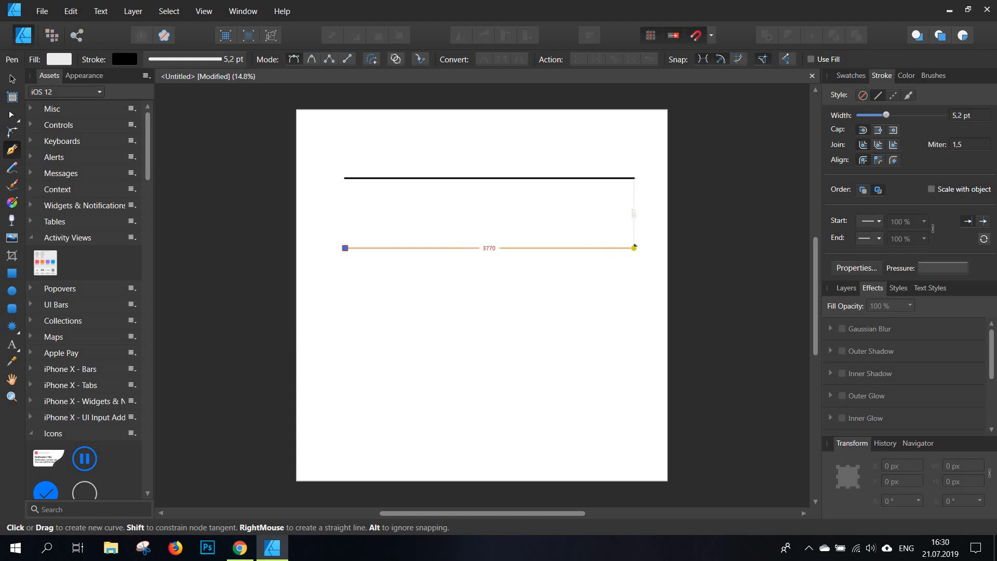
pyautogui.moveTo(635, 246); pyautogui.dragTo(621, 290)
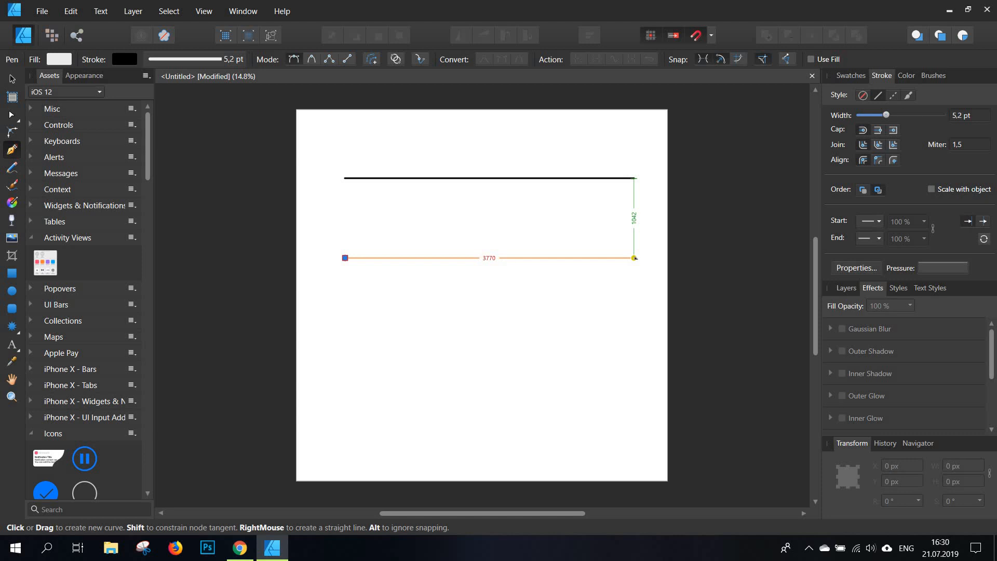
pyautogui.click(633, 257)
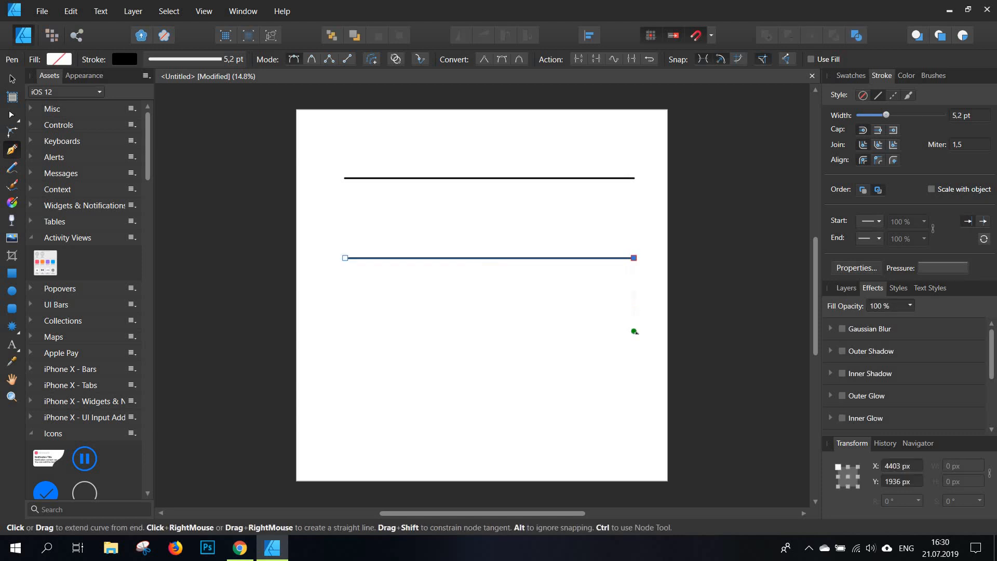
pyautogui.press('Escape')
pyautogui.moveTo(601, 343); pyautogui.dragTo(583, 329)
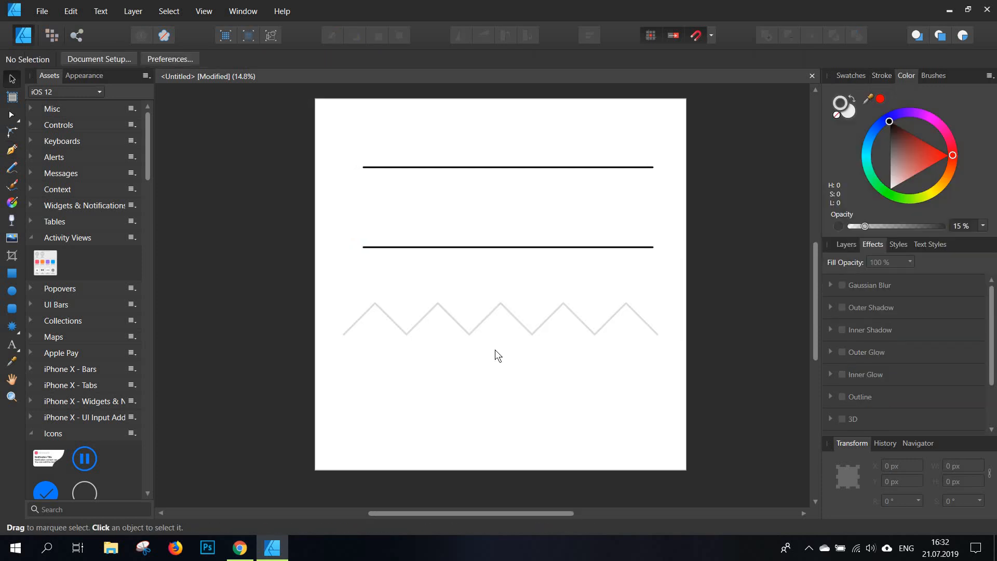
# - Trace the faint five-peak zigzag guide with the Pen tool, placing a sharp node on every corner from one end to the other
pyautogui.click(394, 325)
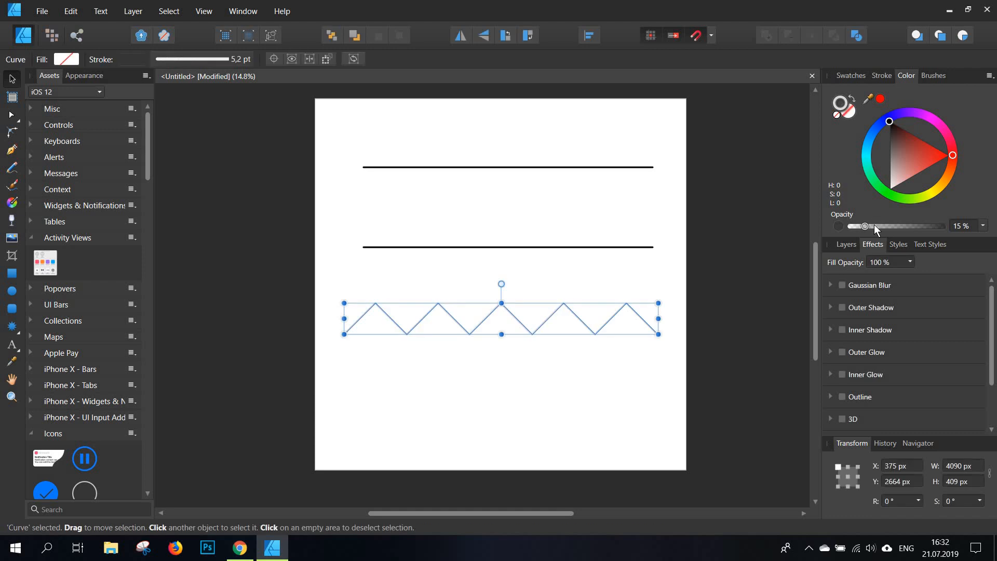
pyautogui.click(429, 339)
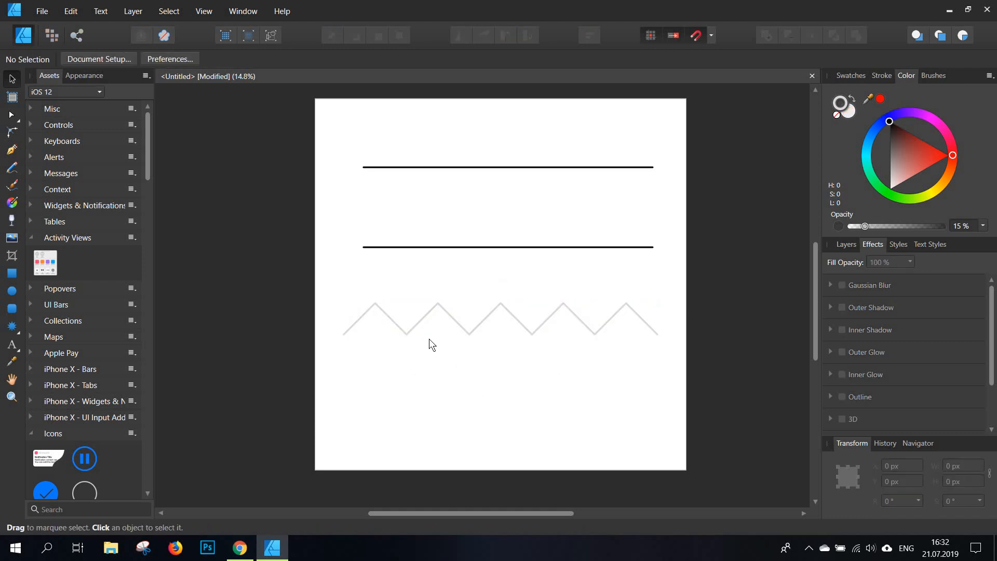
pyautogui.scroll(3, 429, 339)
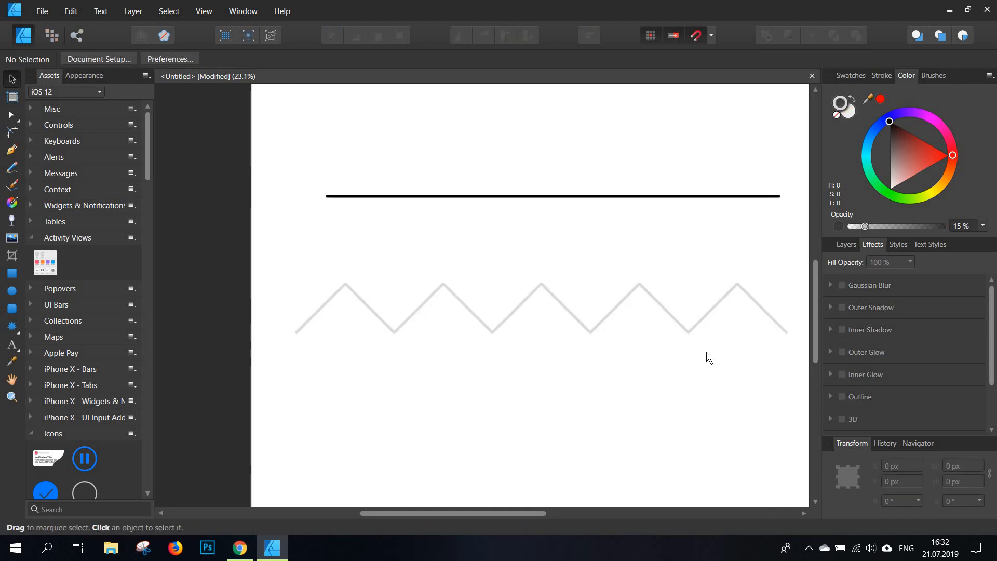
pyautogui.moveTo(460, 244); pyautogui.dragTo(444, 251)
pyautogui.press('p')
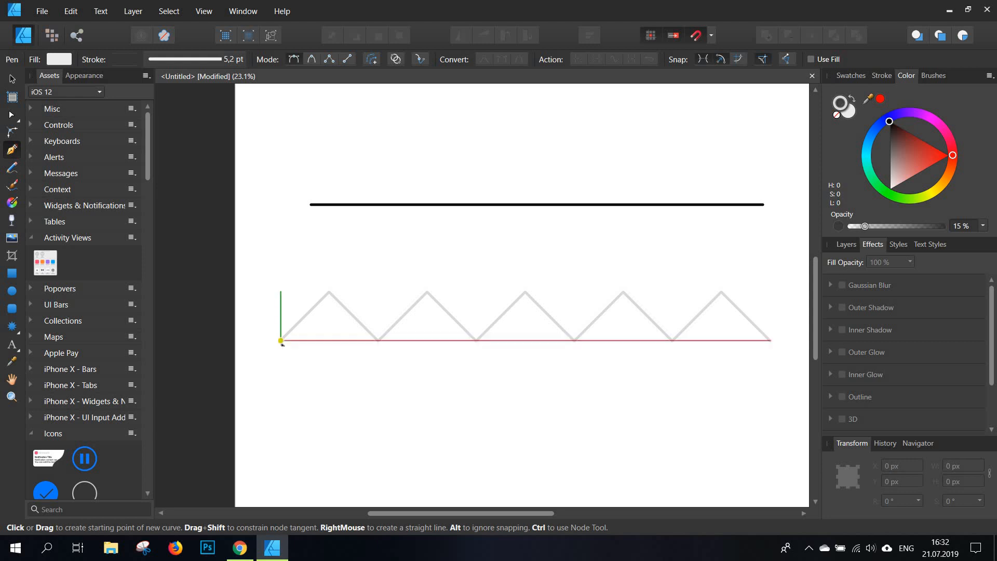
pyautogui.click(281, 341)
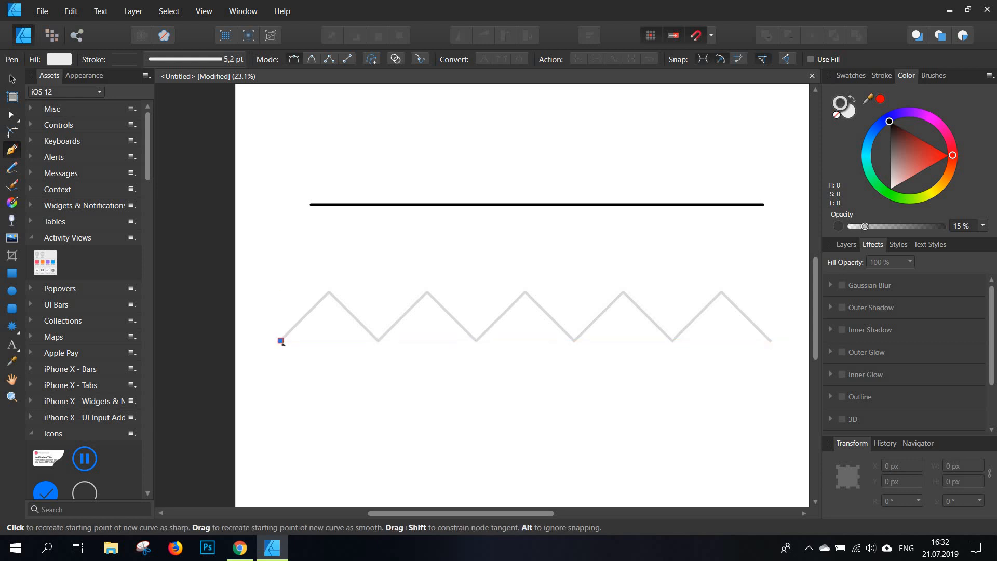
pyautogui.click(329, 292)
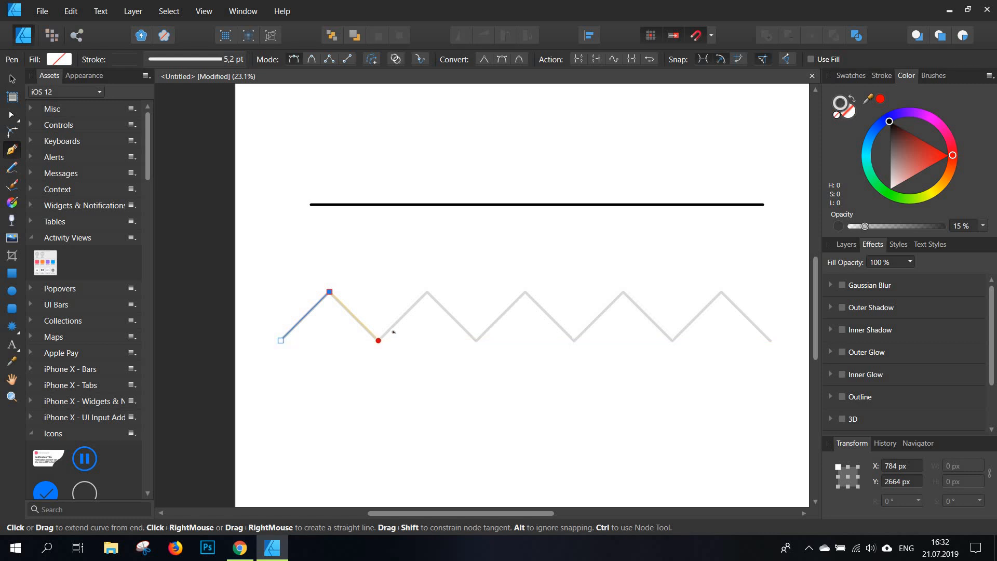
pyautogui.click(378, 340)
pyautogui.click(426, 293)
pyautogui.click(476, 340)
pyautogui.click(526, 292)
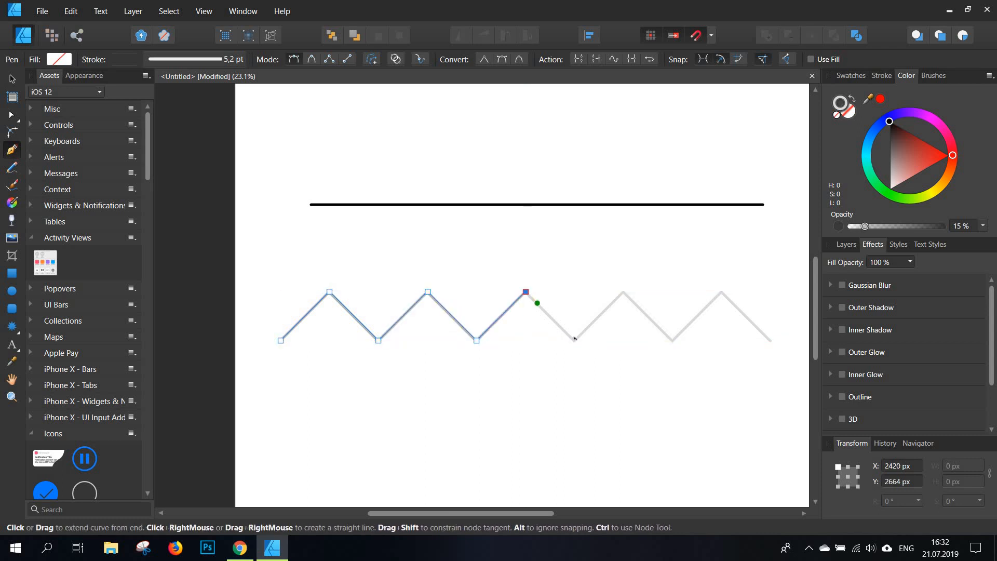
pyautogui.click(575, 340)
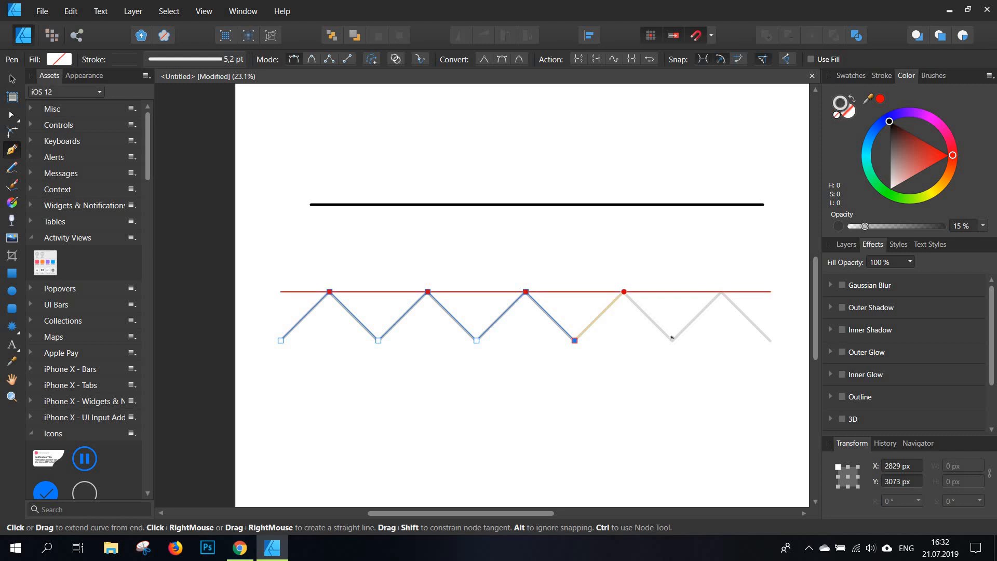
pyautogui.click(623, 291)
pyautogui.click(673, 340)
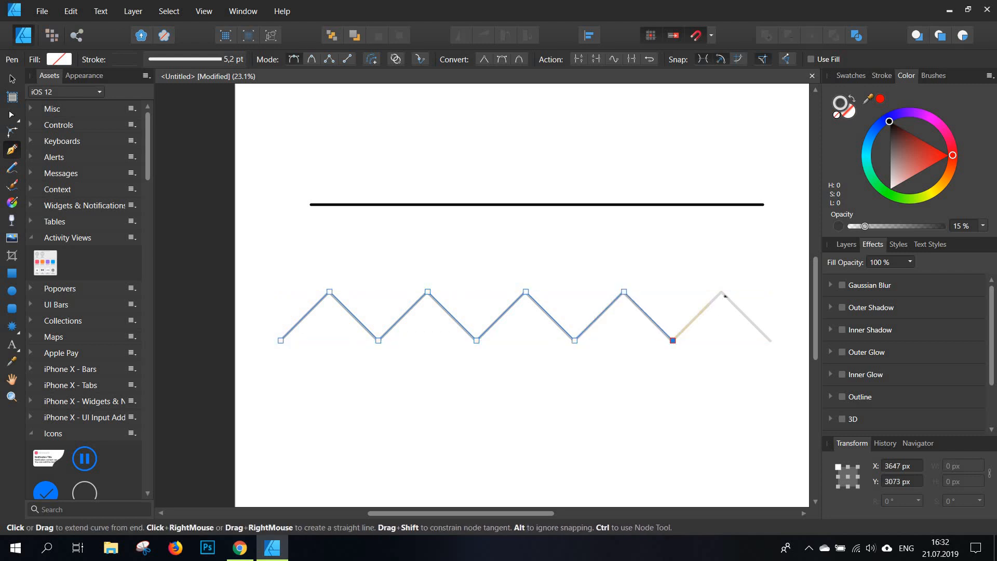
pyautogui.click(721, 291)
pyautogui.click(769, 340)
pyautogui.press('Escape')
# - Select the traced zigzag and set its stroke colour opacity to 100 %
pyautogui.moveTo(586, 338); pyautogui.dragTo(548, 310)
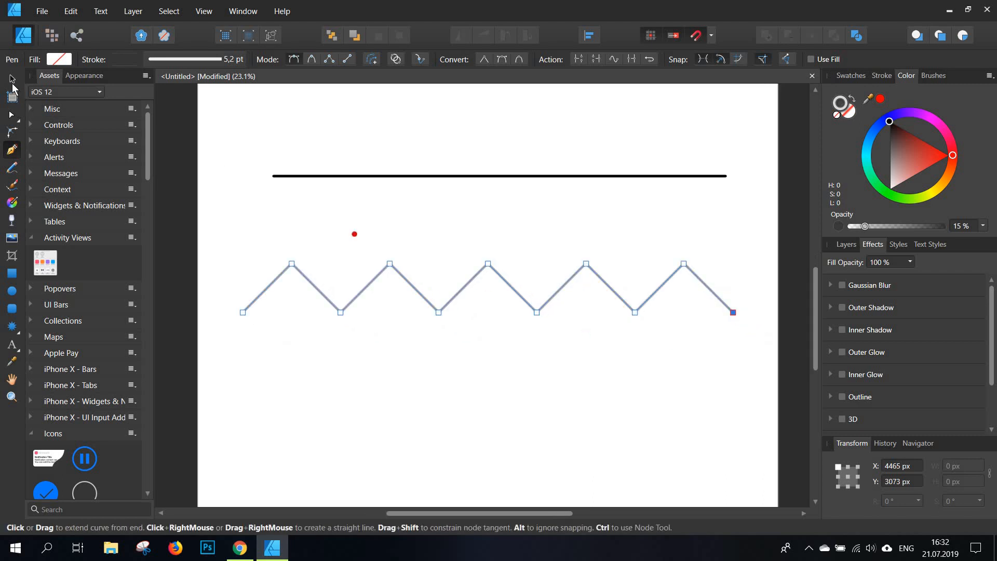
pyautogui.click(12, 83)
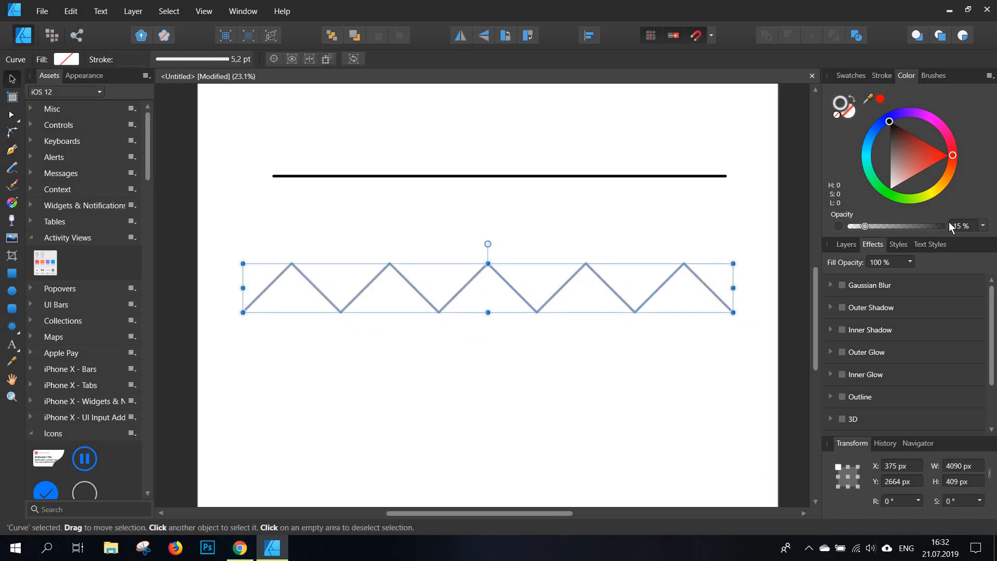
pyautogui.moveTo(949, 223); pyautogui.dragTo(949, 223)
pyautogui.moveTo(449, 350); pyautogui.dragTo(444, 357)
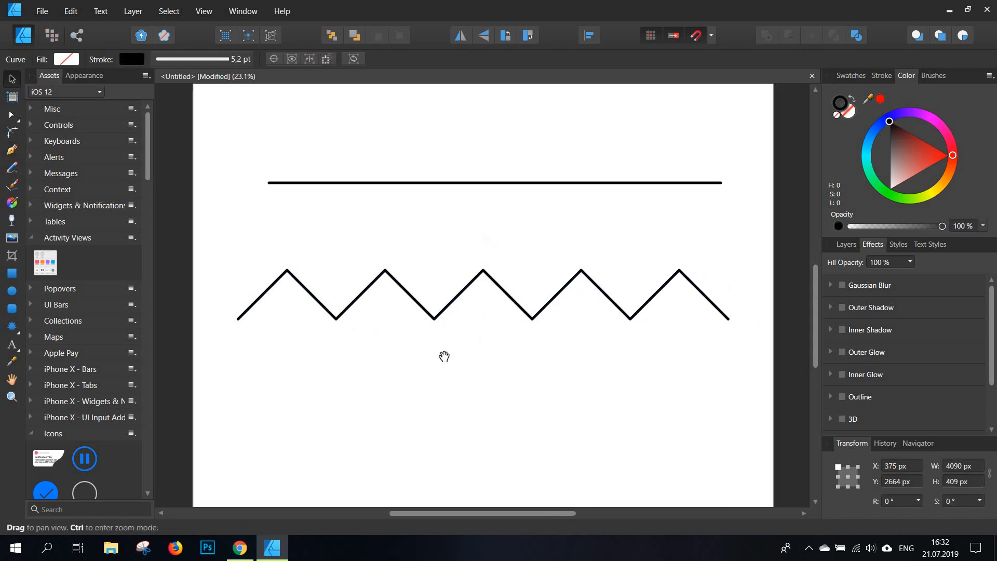
# - Draw a freehand six-peak zigzag about 4193 px wide and 460 px high below the traced one with the Pen tool
pyautogui.press('p')
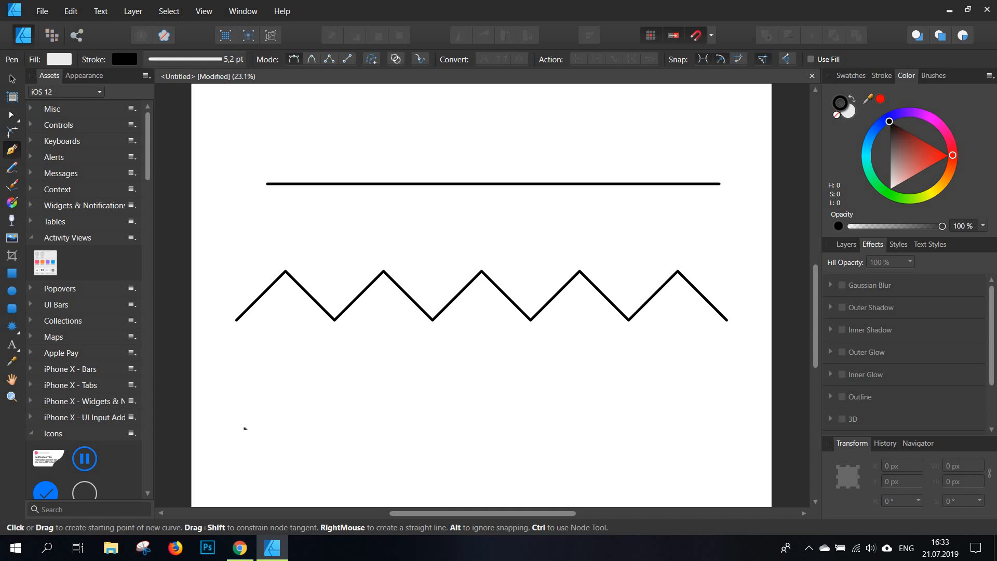
pyautogui.click(239, 431)
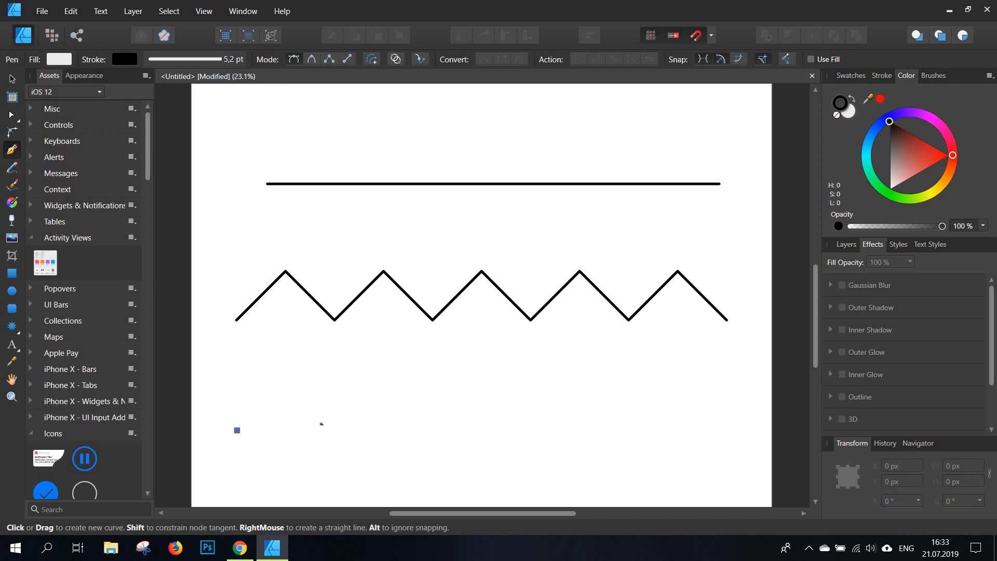
pyautogui.click(285, 375)
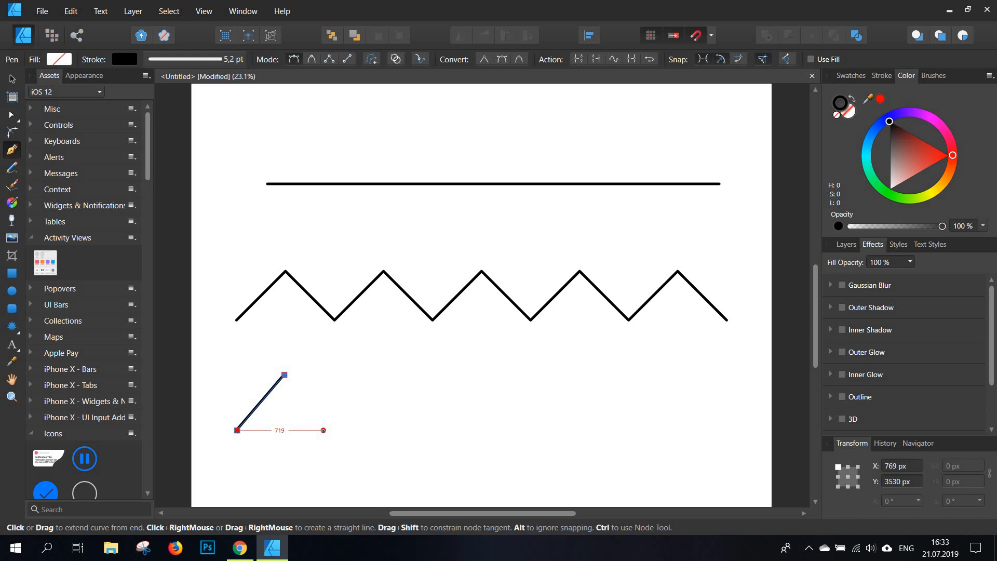
pyautogui.click(323, 430)
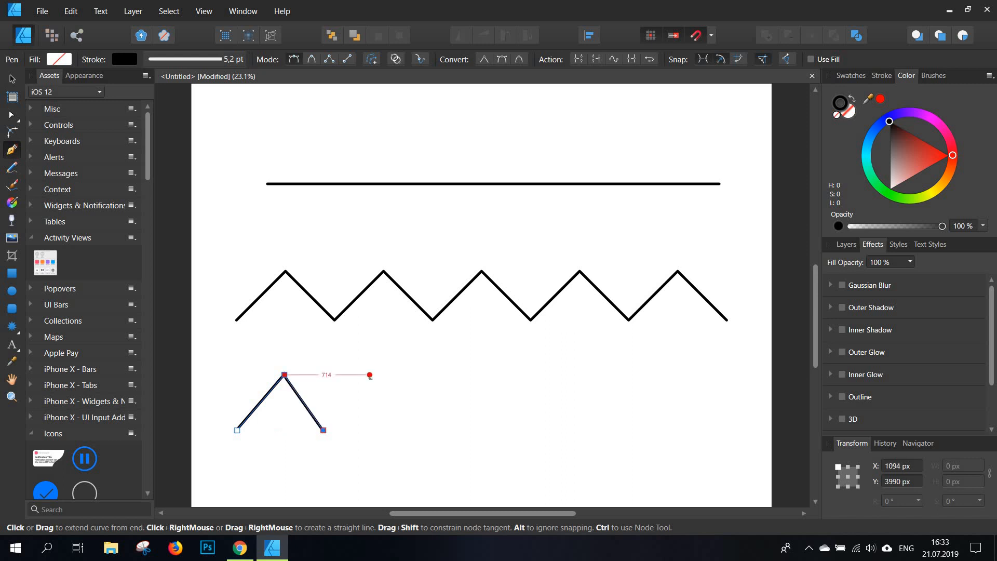
pyautogui.click(370, 374)
pyautogui.click(404, 430)
pyautogui.click(449, 374)
pyautogui.click(488, 430)
pyautogui.click(536, 374)
pyautogui.click(572, 430)
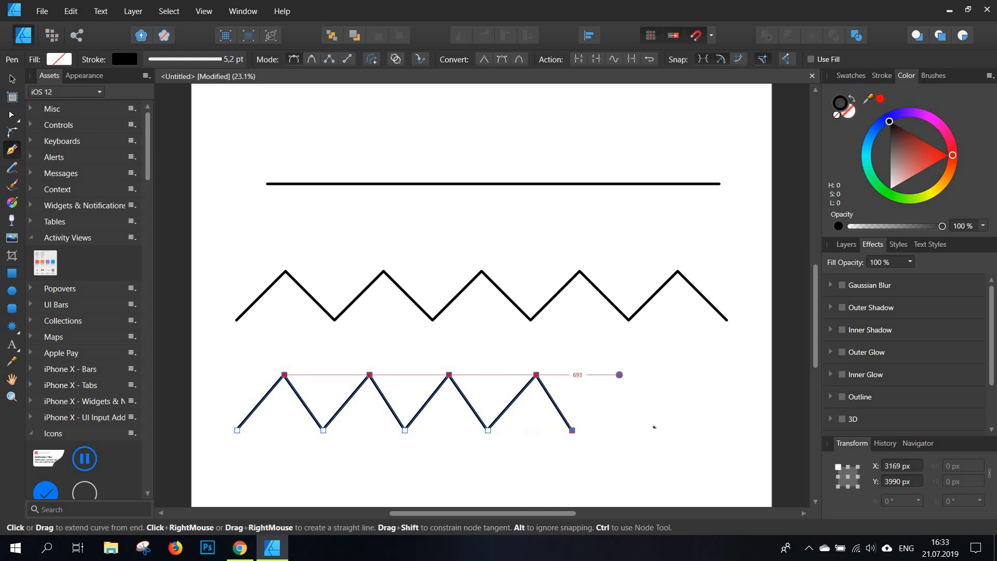
pyautogui.click(619, 374)
pyautogui.click(653, 430)
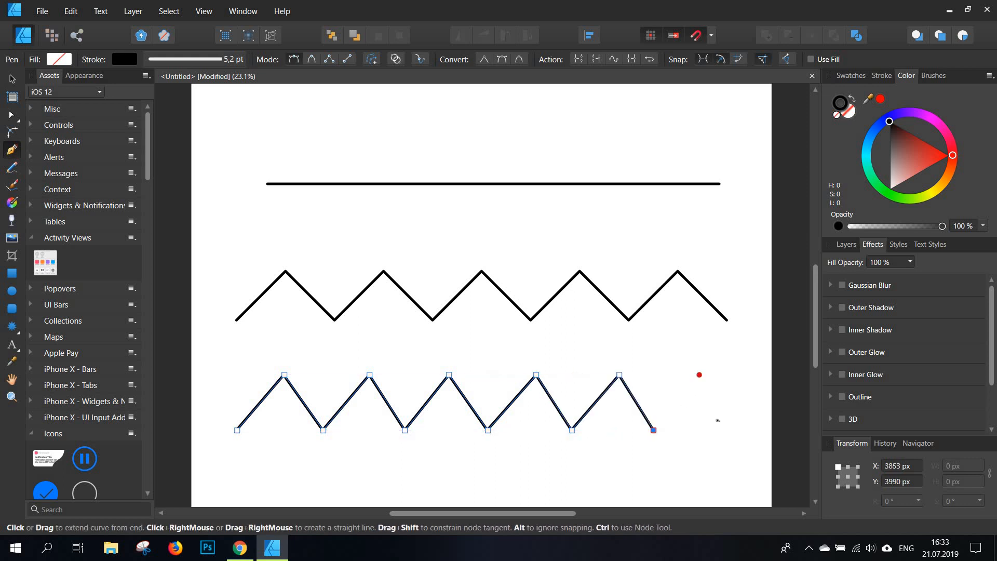
pyautogui.click(700, 374)
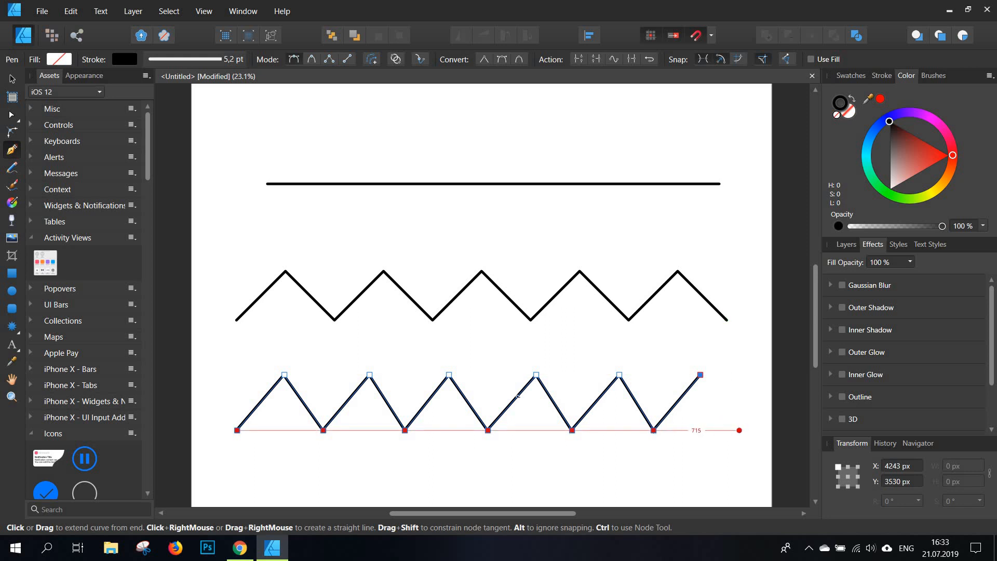
pyautogui.click(739, 430)
pyautogui.moveTo(451, 420); pyautogui.dragTo(447, 372)
pyautogui.press('v')
pyautogui.press('v')
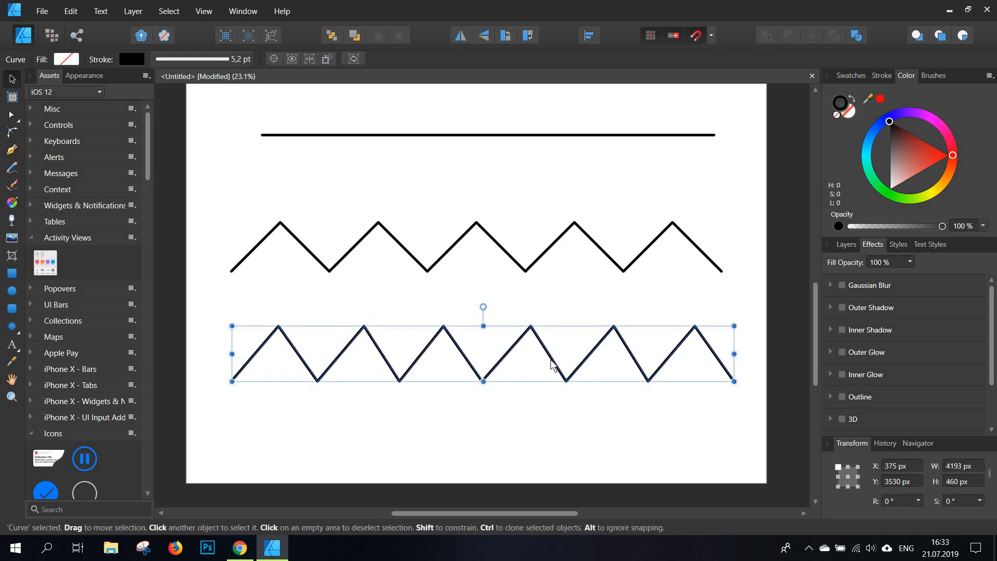
# - Move the lower six-peak zigzag down to about Y 3712 px and delete it
pyautogui.moveTo(562, 361); pyautogui.dragTo(552, 384)
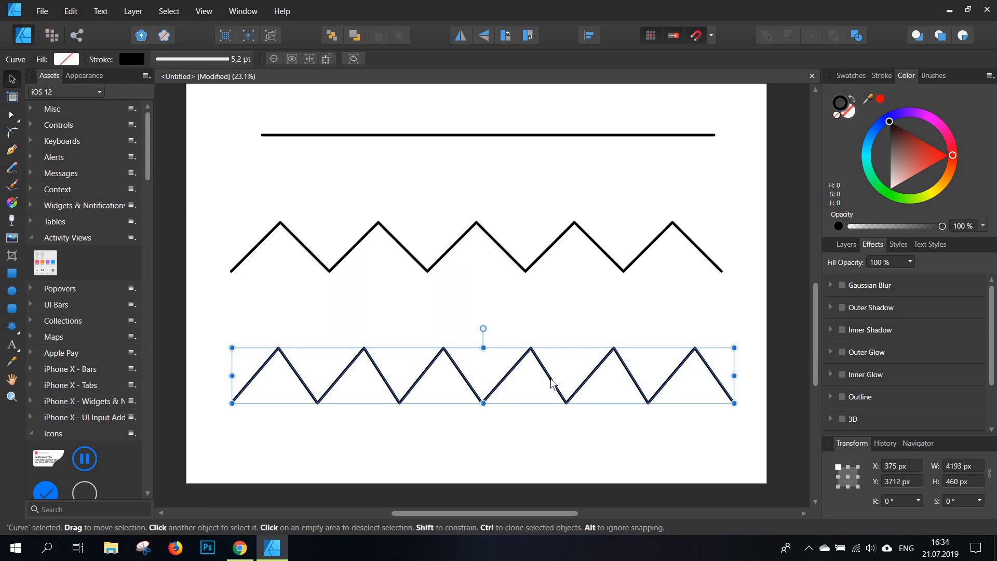
pyautogui.press('Delete')
# - Draw an irregular zigzag of nine connected 45-degree segments below the five-peak zigzag with the Pen tool
pyautogui.press('p')
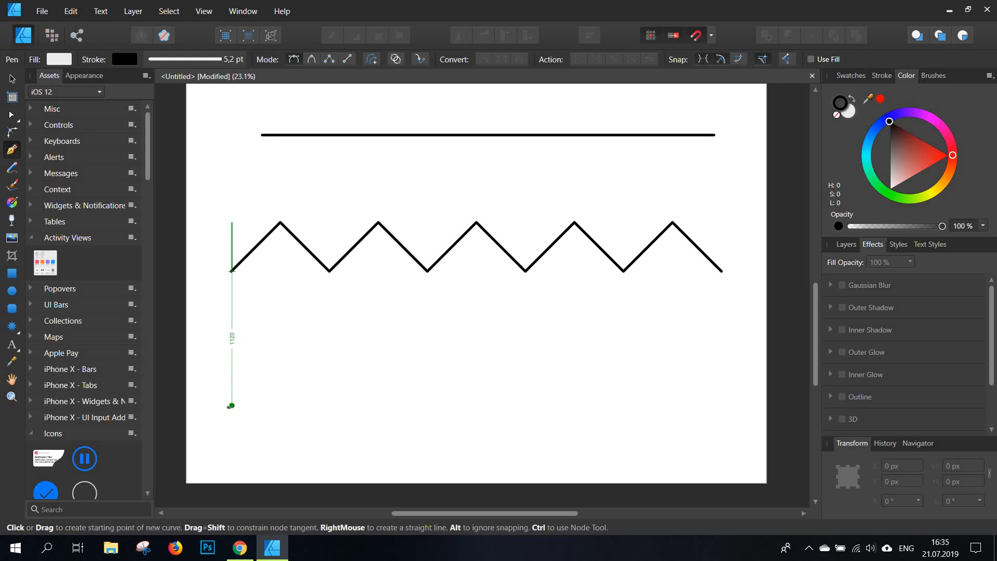
pyautogui.click(231, 405)
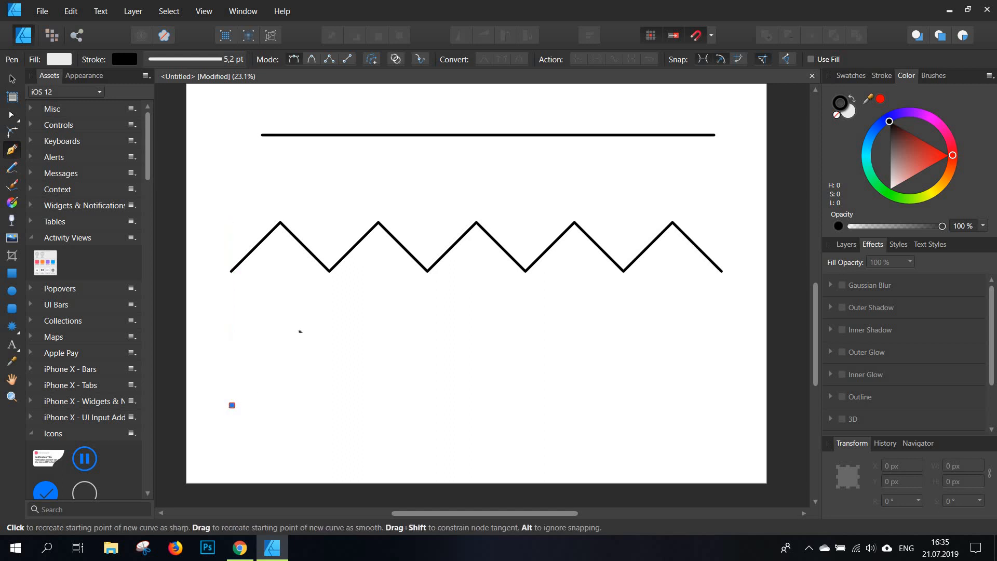
pyautogui.click(305, 333)
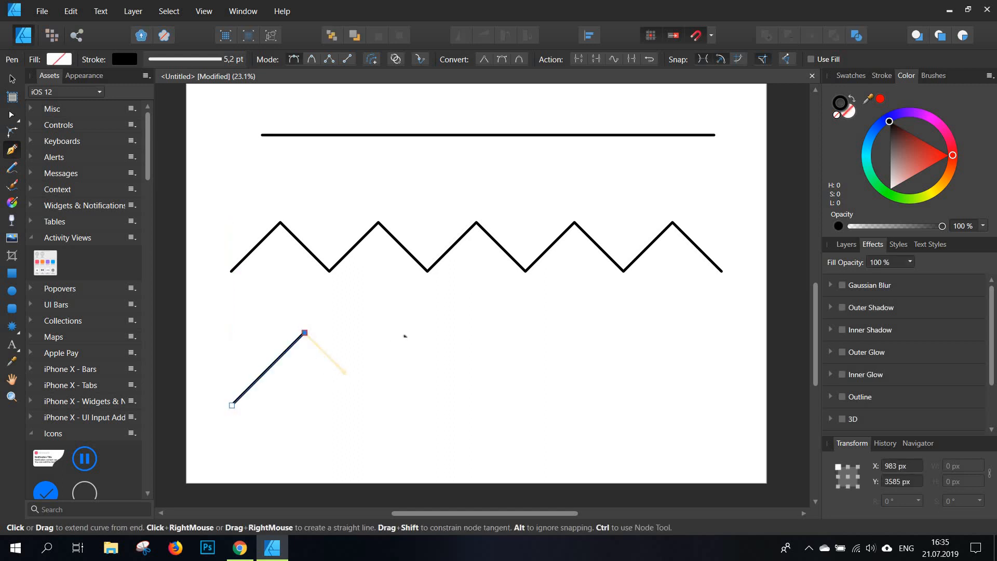
pyautogui.click(345, 373)
pyautogui.click(400, 318)
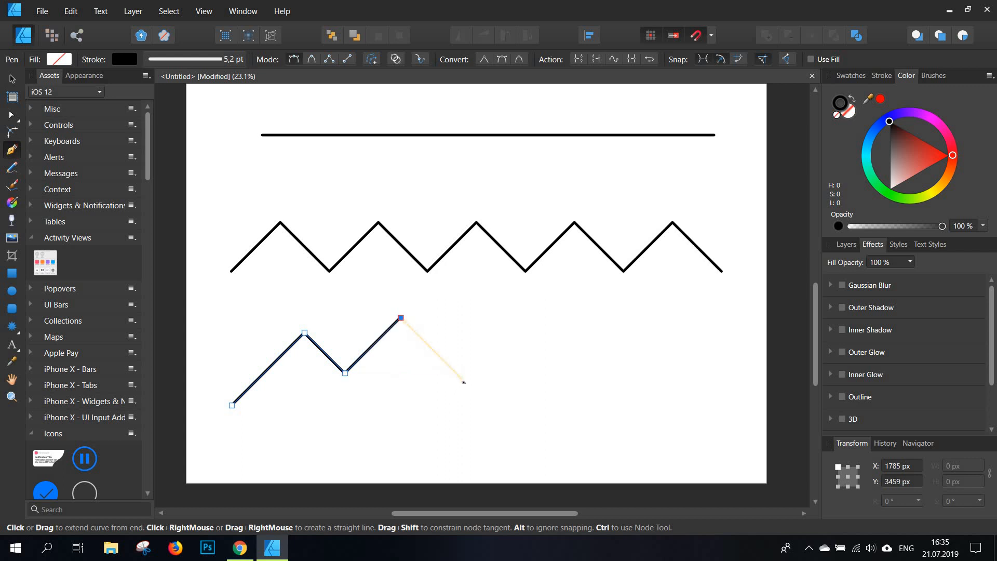
pyautogui.click(464, 380)
pyautogui.click(508, 337)
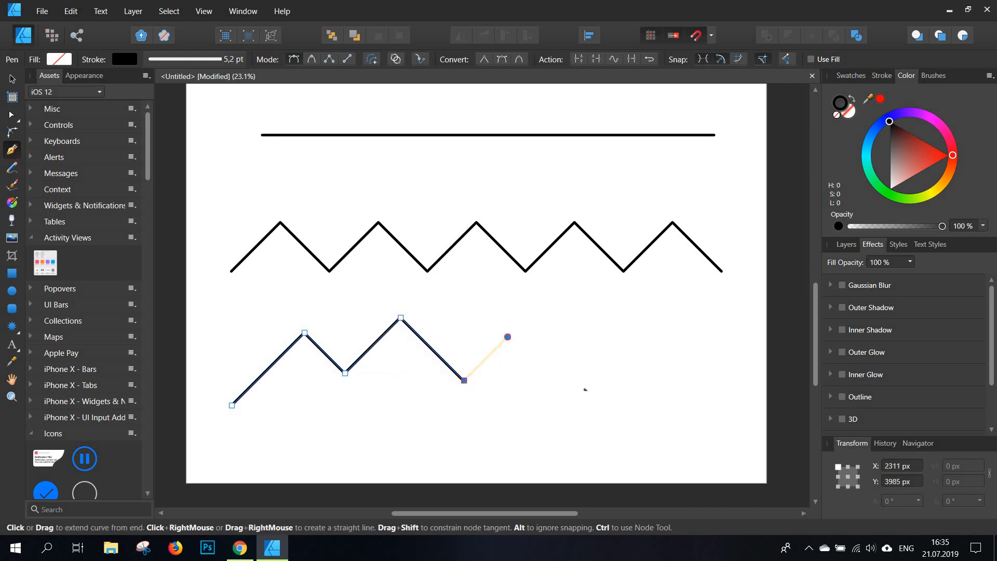
pyautogui.click(576, 405)
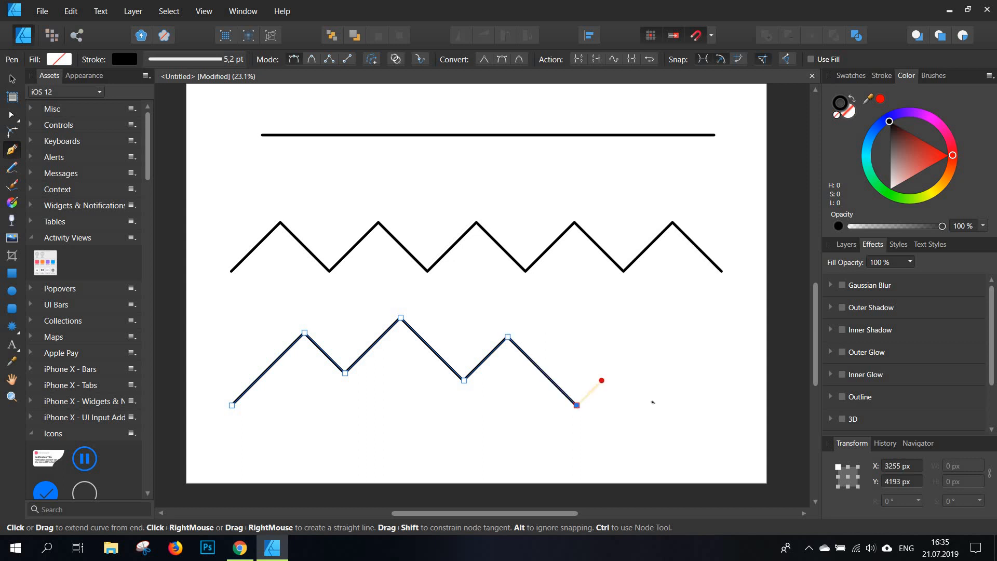
pyautogui.click(610, 373)
pyautogui.click(652, 415)
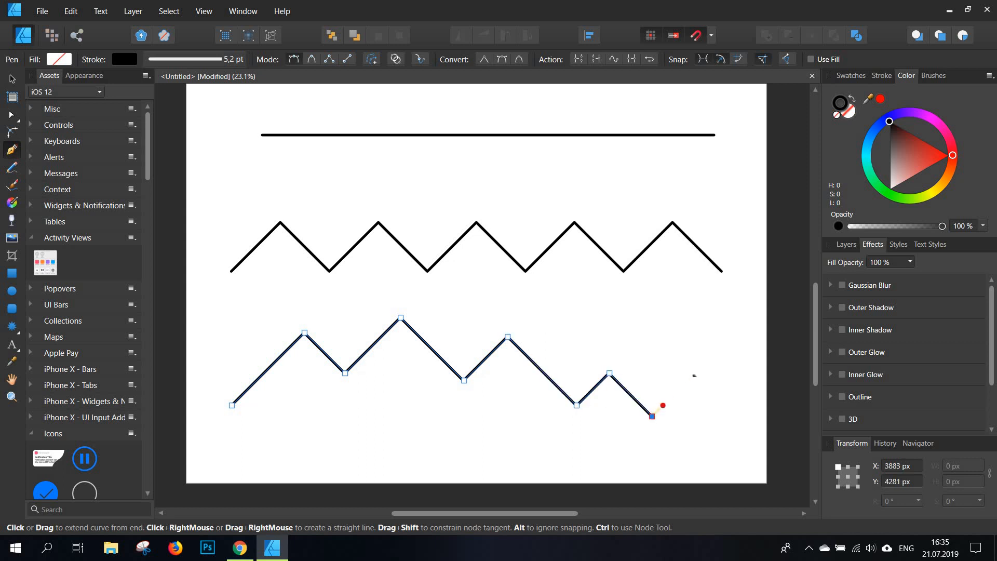
pyautogui.click(696, 373)
# - Draw three separate 45-degree lines in a row below the zigzag with the Pen tool: one long rising, one short falling and one longer falling
pyautogui.moveTo(664, 372); pyautogui.dragTo(666, 358)
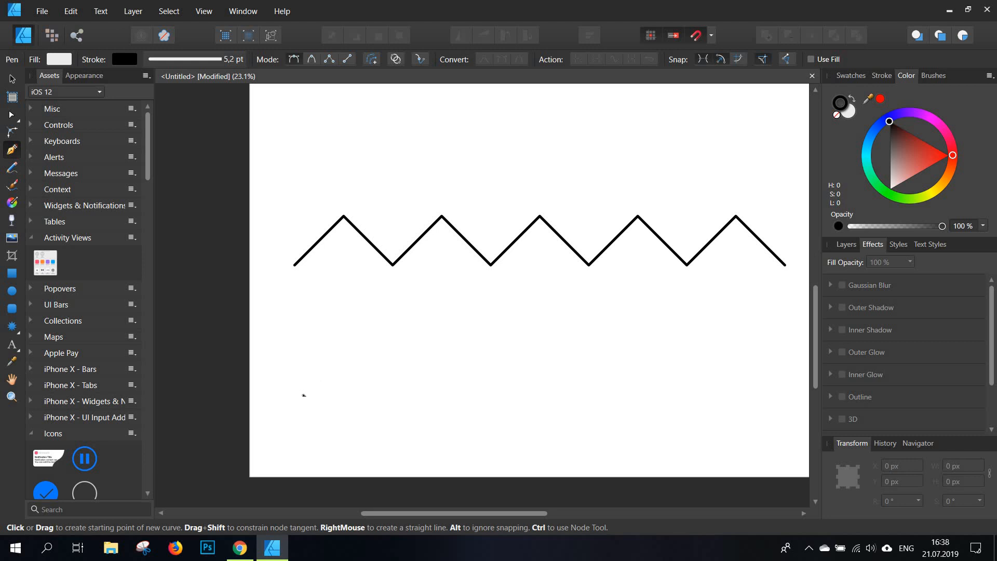
pyautogui.click(303, 394)
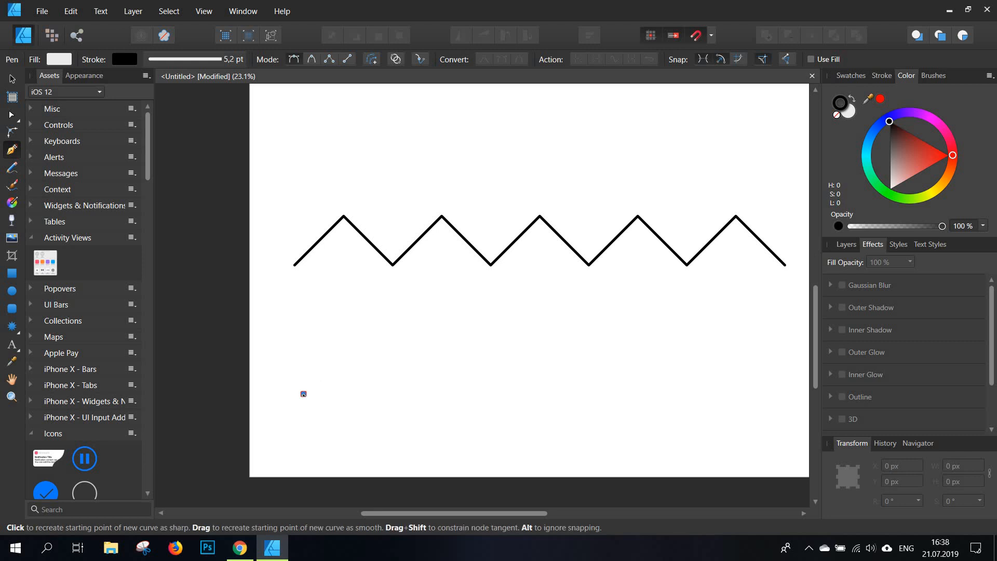
pyautogui.click(357, 341)
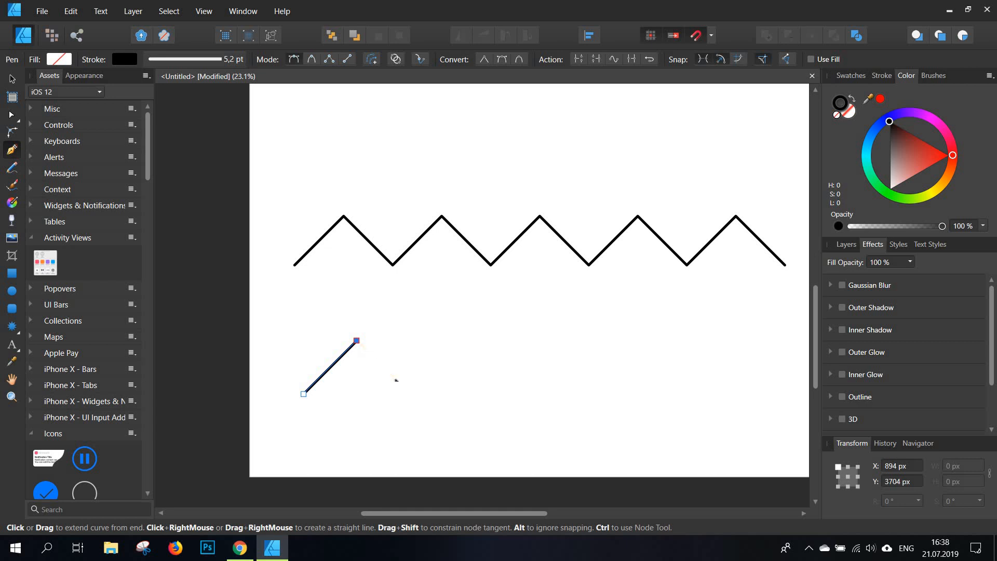
pyautogui.press('Escape')
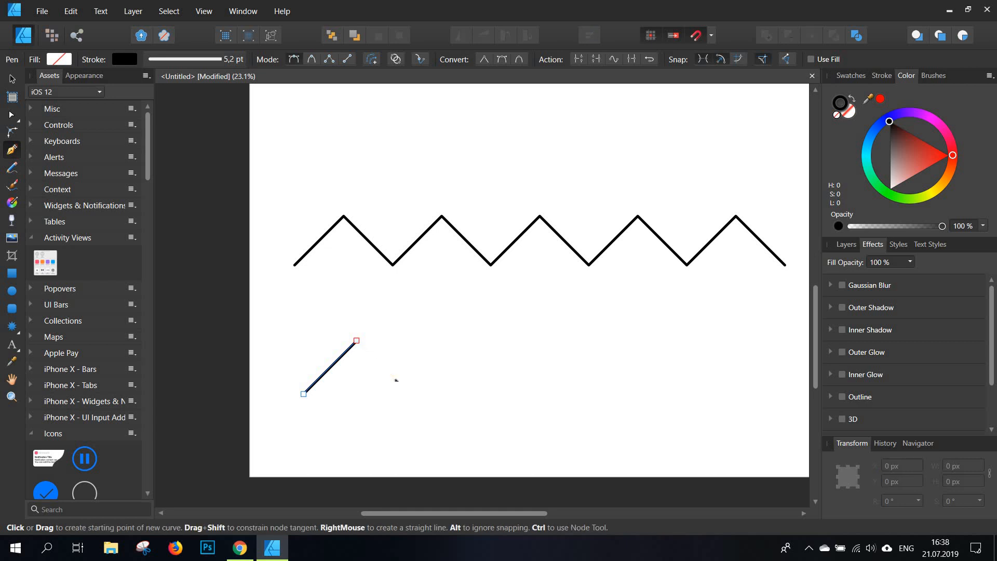
pyautogui.click(395, 378)
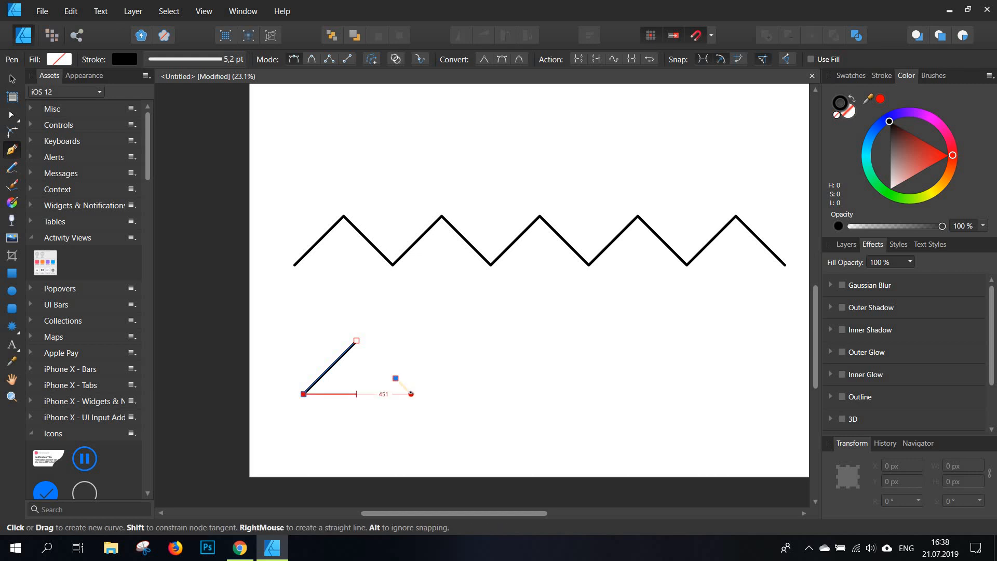
pyautogui.click(410, 393)
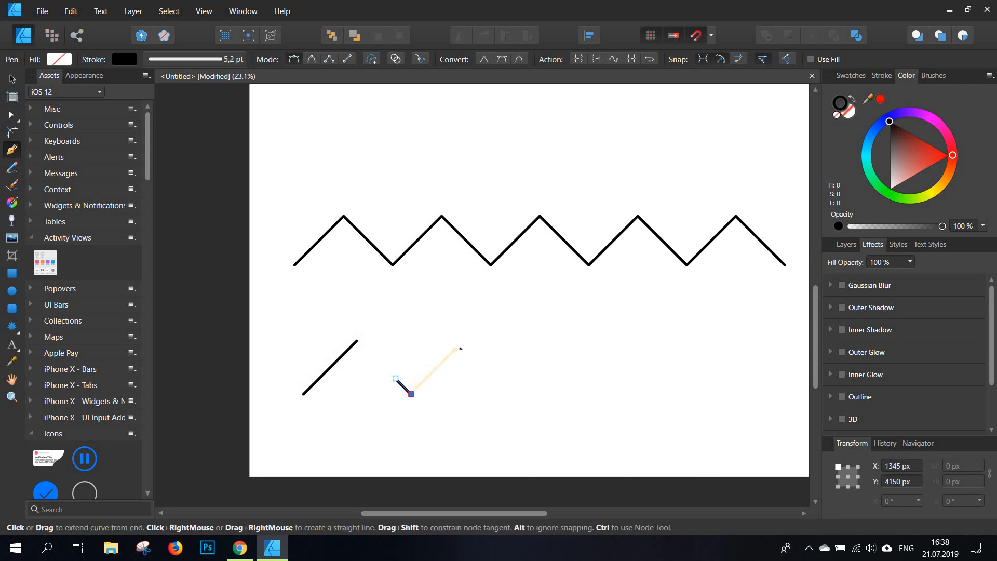
pyautogui.press('Escape')
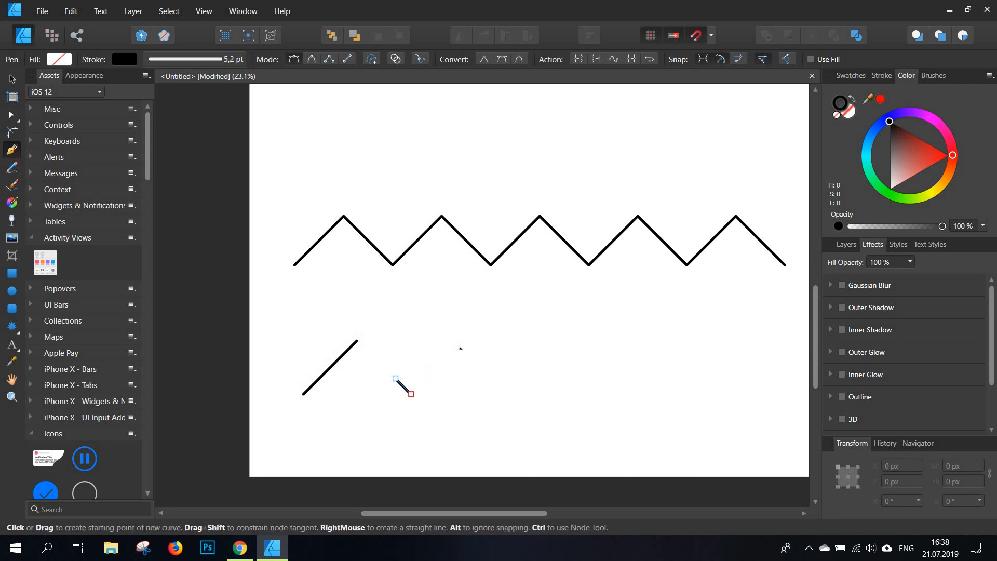
pyautogui.click(500, 385)
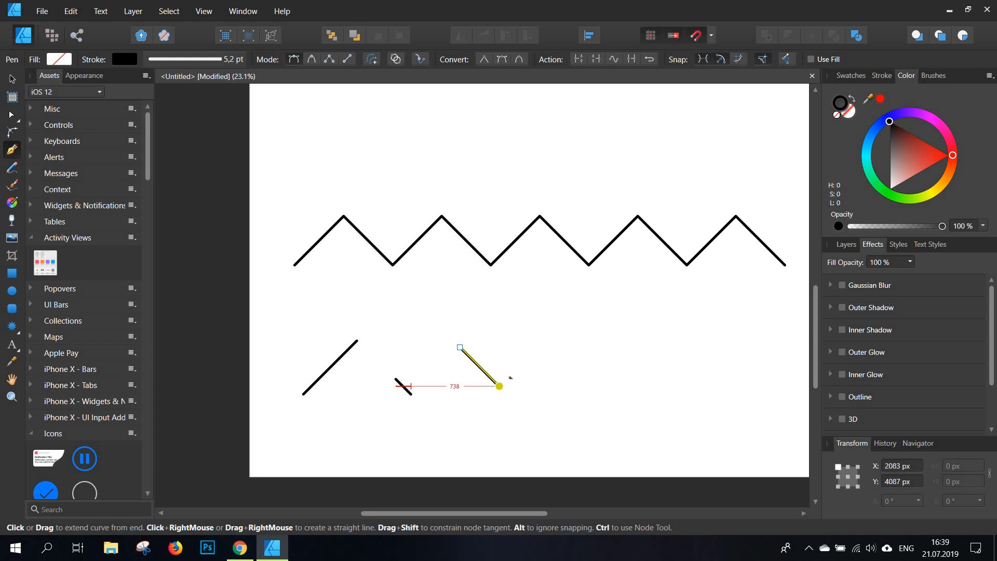
# - Continue the row with two separate open V shapes, each made of a falling and a rising 45-degree segment
pyautogui.click(540, 347)
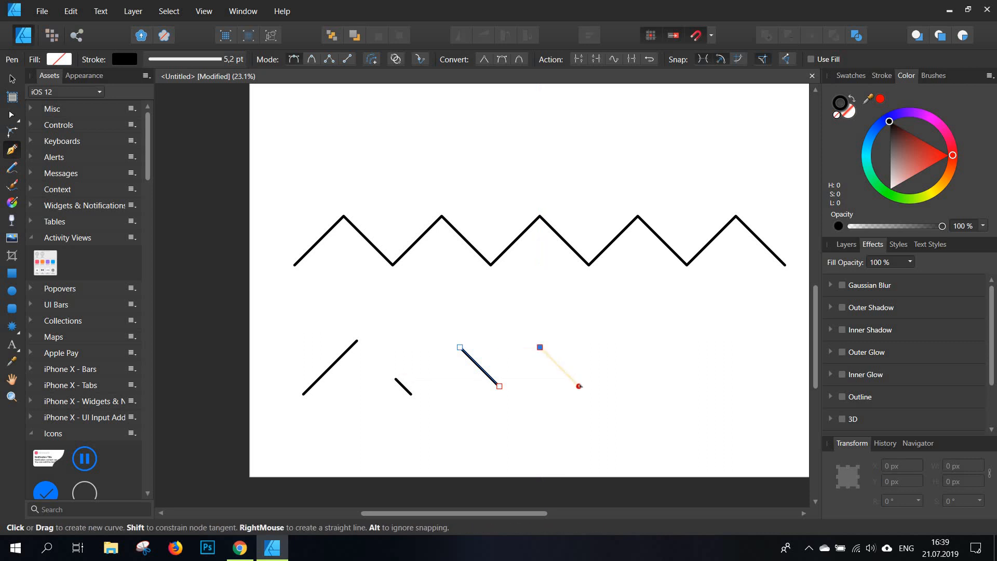
pyautogui.click(579, 386)
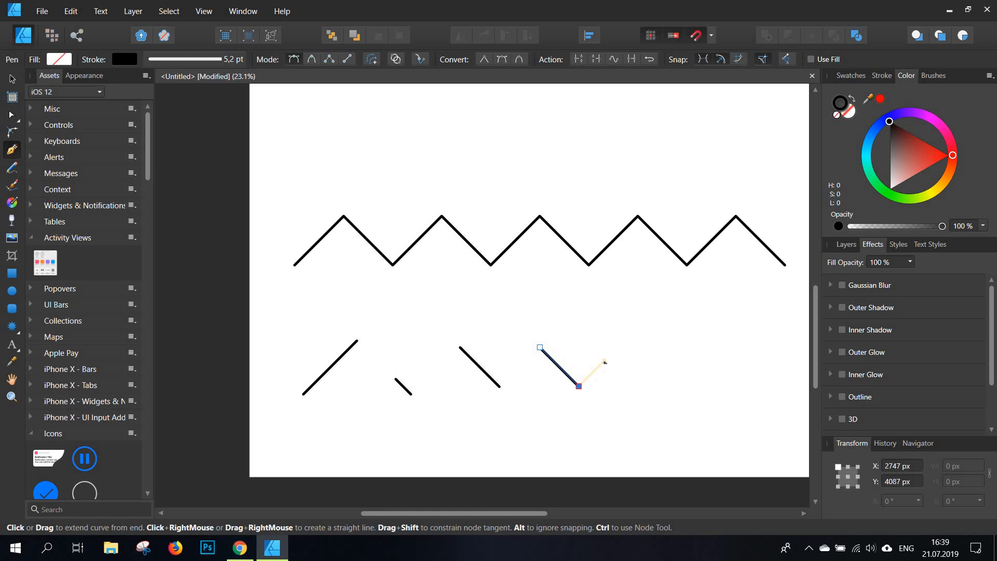
pyautogui.click(605, 361)
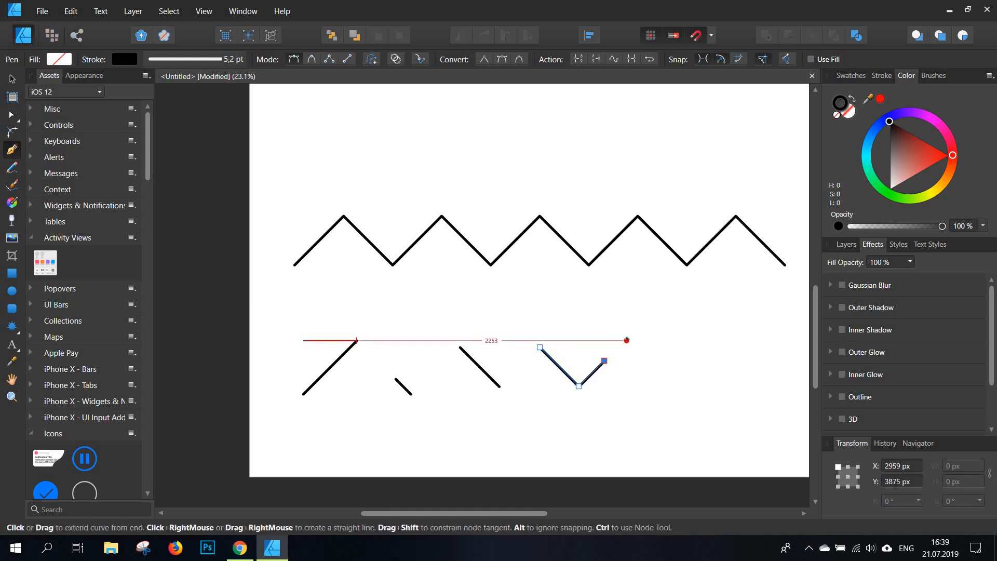
pyautogui.press('Escape')
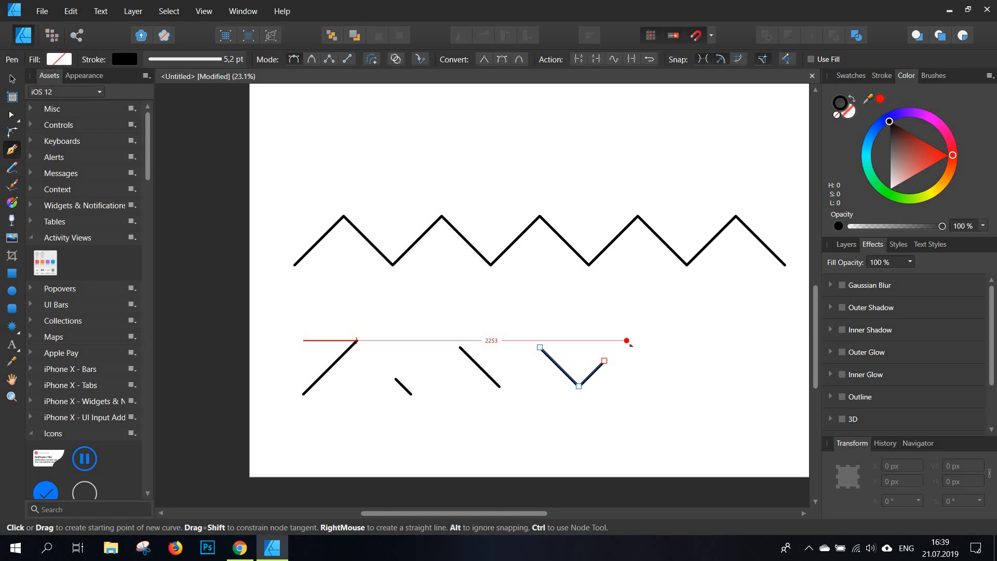
pyautogui.click(629, 340)
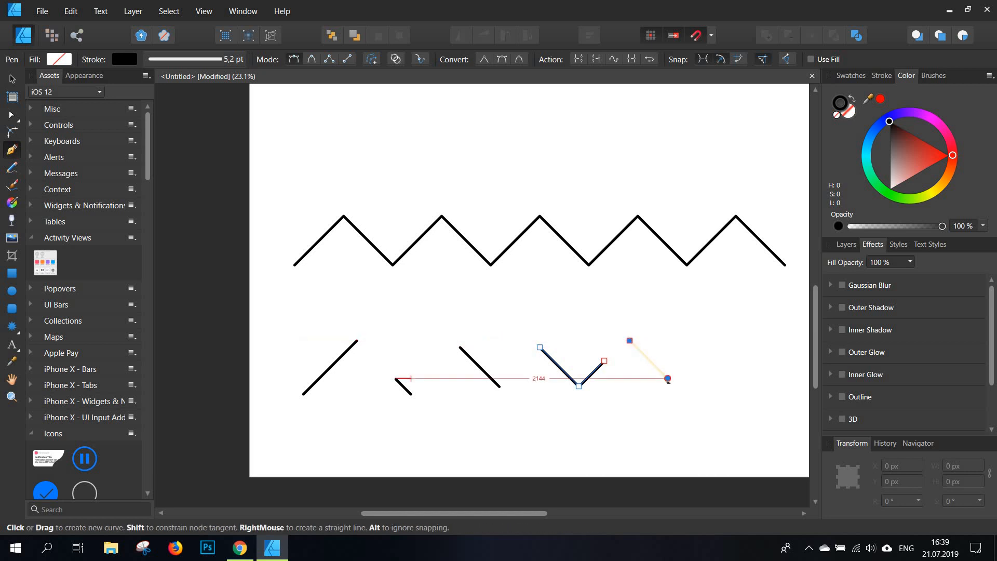
pyautogui.click(668, 378)
pyautogui.click(699, 347)
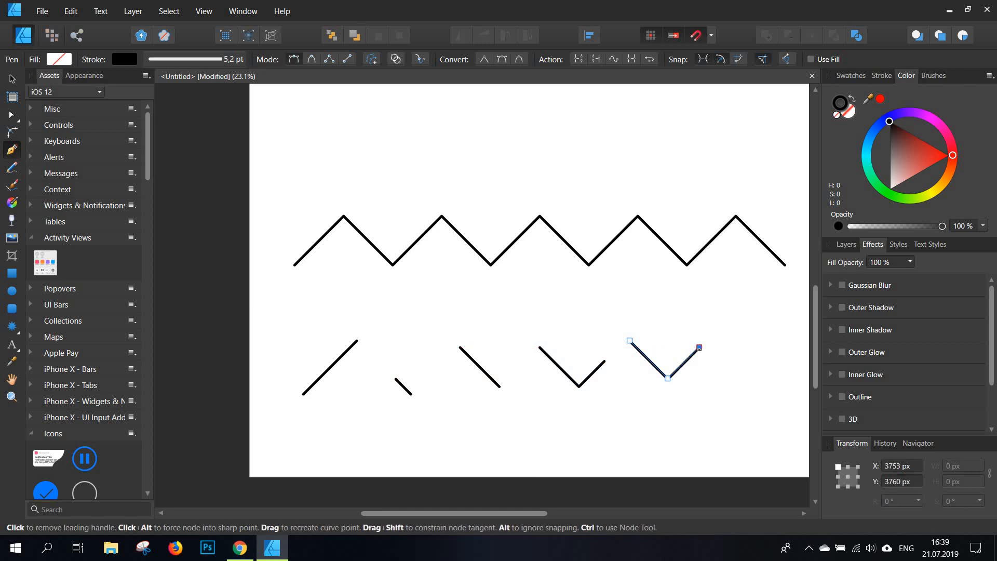
pyautogui.press('Escape')
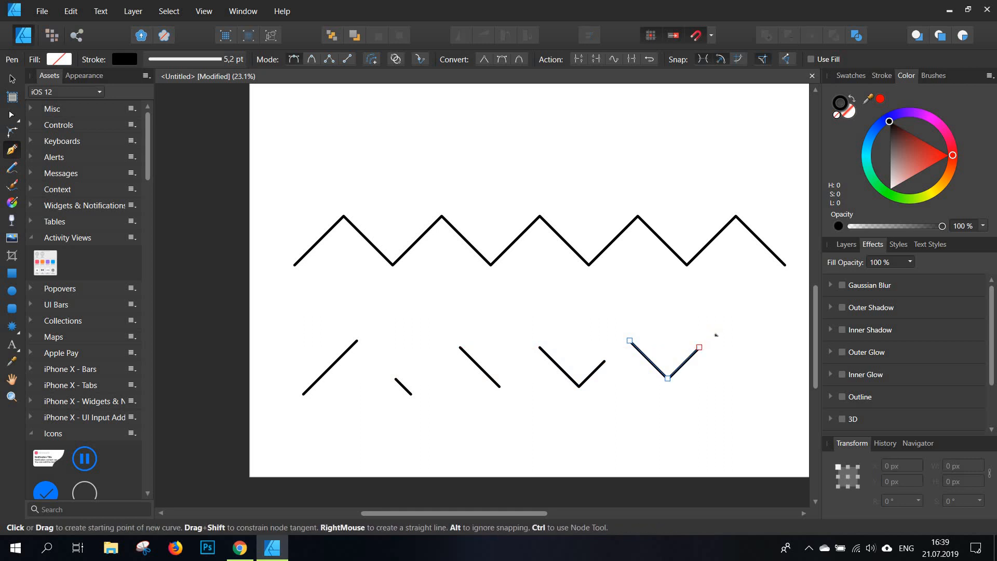
# - Draw a separate falling 45-degree line beside the last V shape and end the path
pyautogui.click(715, 333)
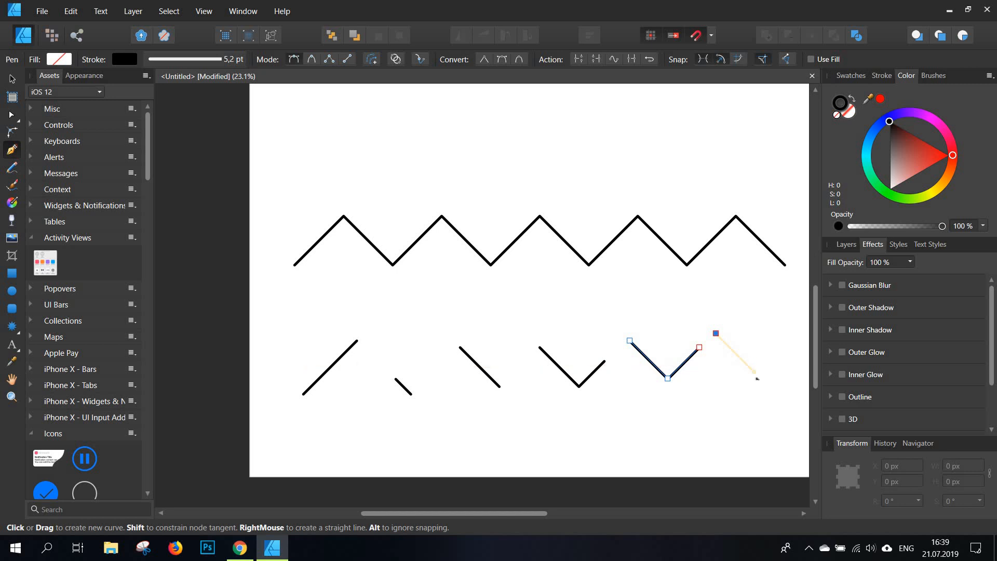
pyautogui.click(755, 372)
pyautogui.press('space')
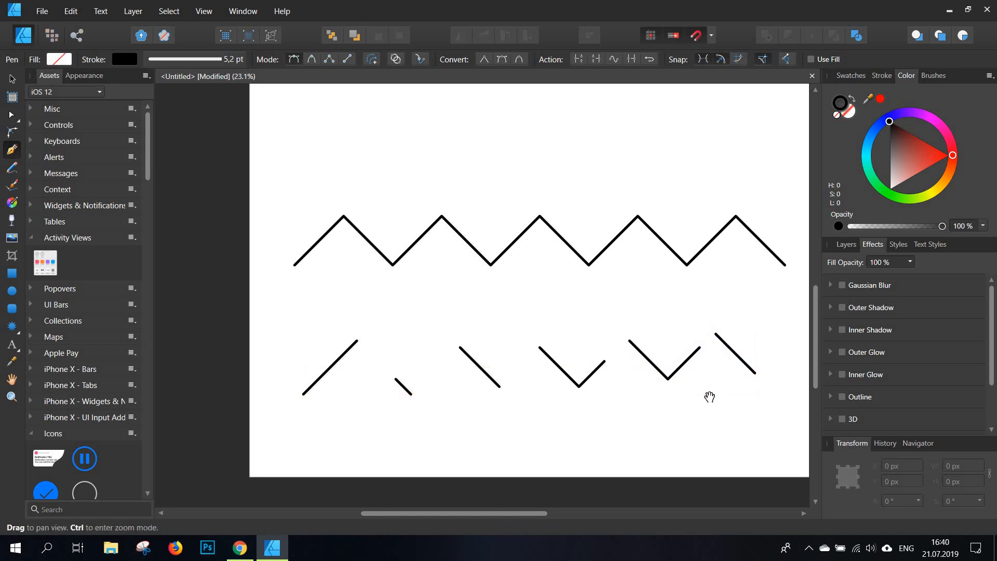
pyautogui.moveTo(729, 397); pyautogui.dragTo(710, 397)
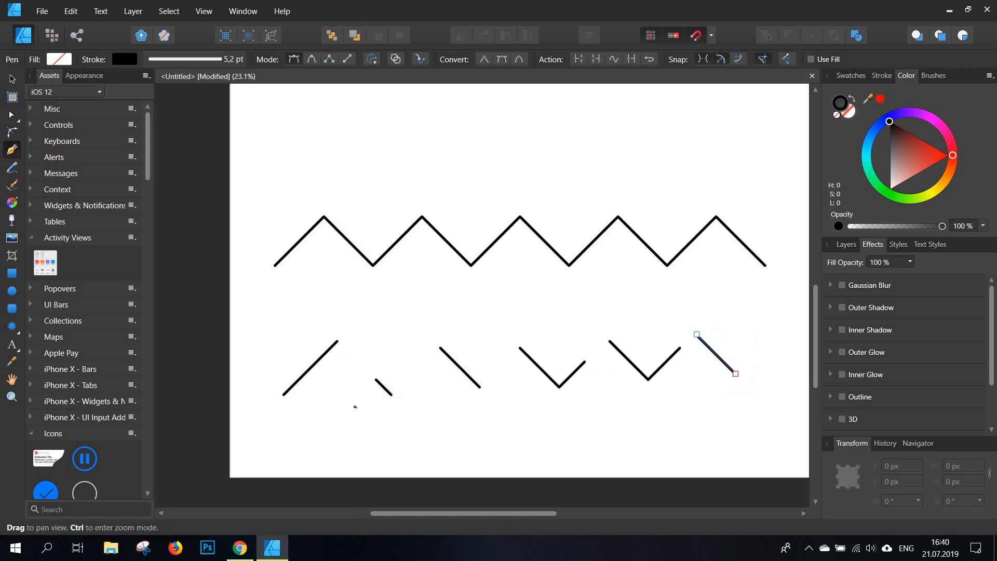
pyautogui.press('Escape')
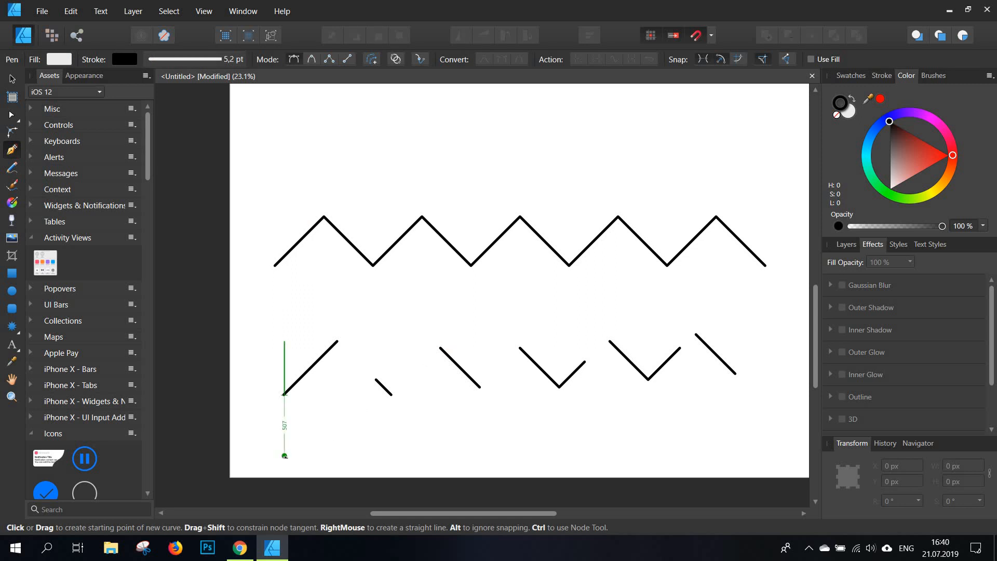
# - Draw a vertical line about 317 px tall below the first diagonal line, undoing the extra segment added to it
pyautogui.click(285, 456)
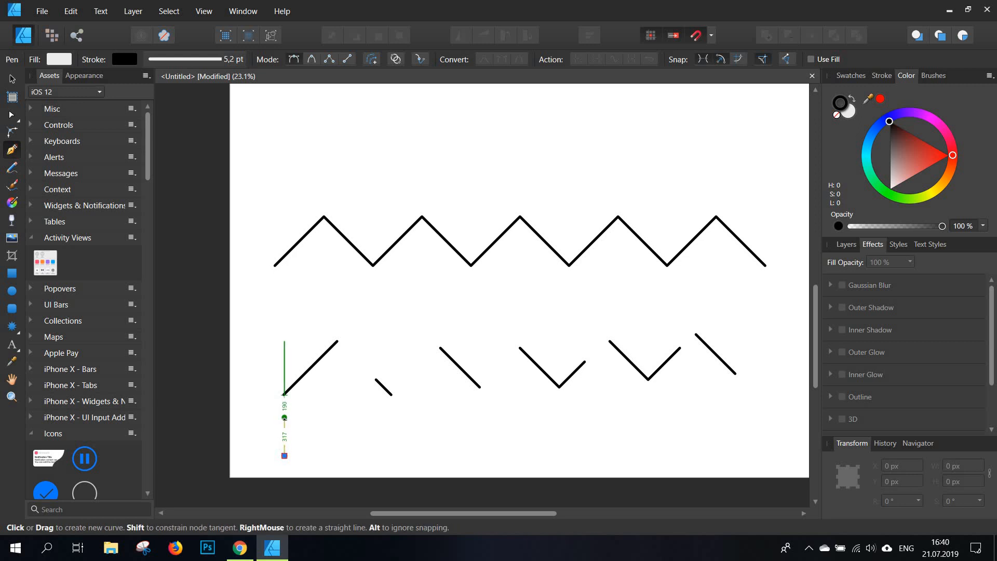
pyautogui.click(285, 418)
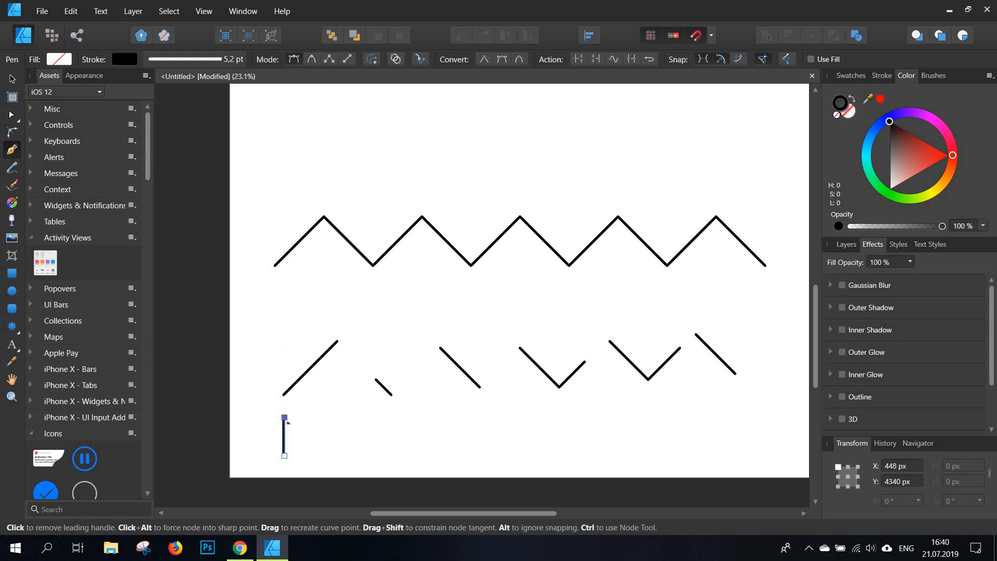
pyautogui.click(323, 456)
pyautogui.hotkey('ctrl', 'z')
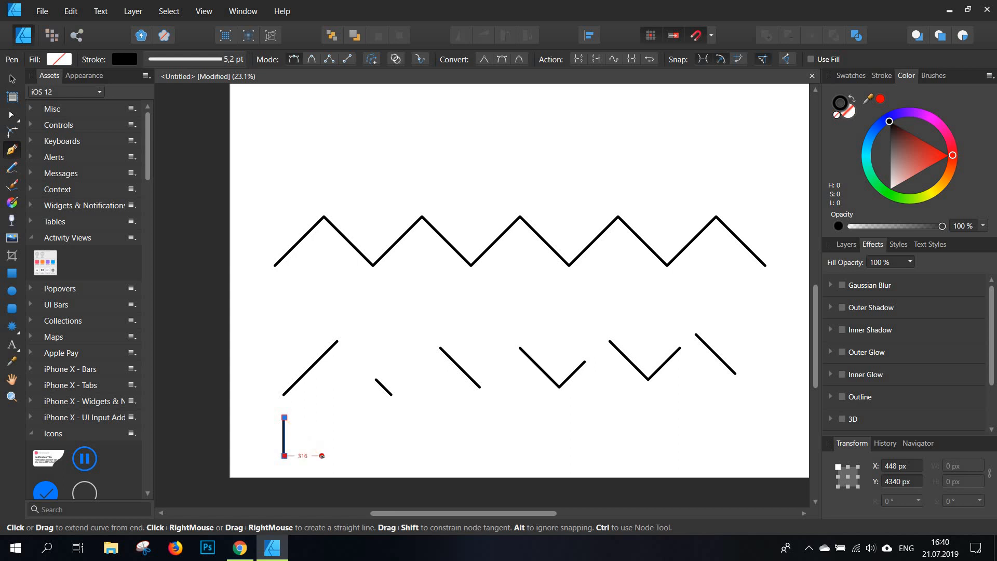
pyautogui.press('Escape')
# - Draw three more separate vertical lines of the same height alongside the first, spaced about 315 px apart
pyautogui.click(322, 456)
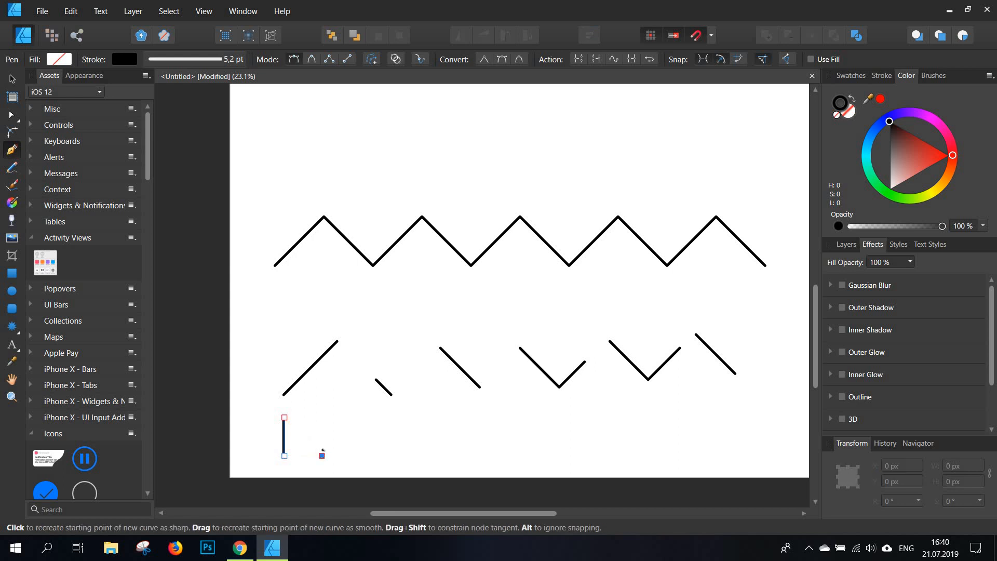
pyautogui.click(322, 418)
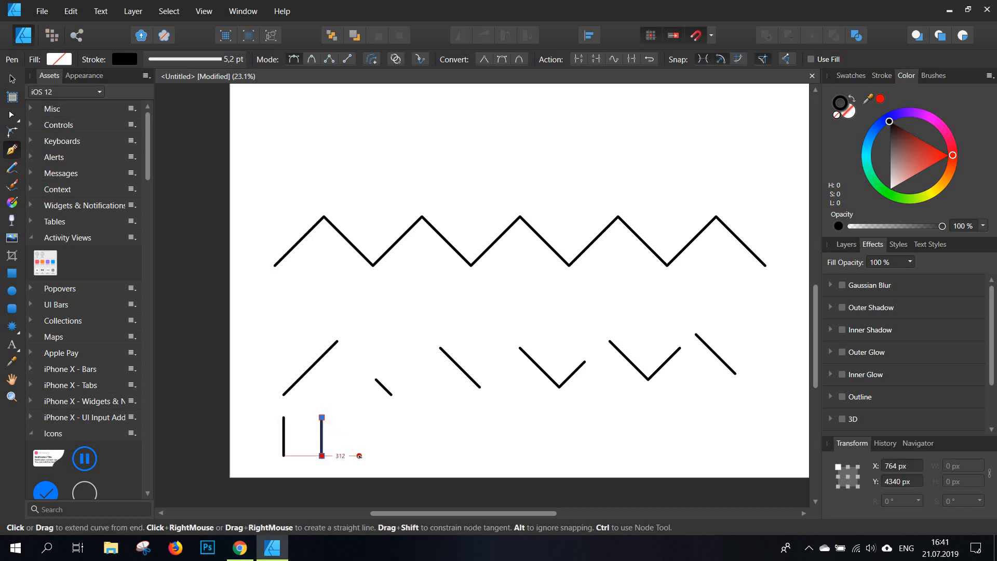
pyautogui.press('Escape')
pyautogui.click(358, 455)
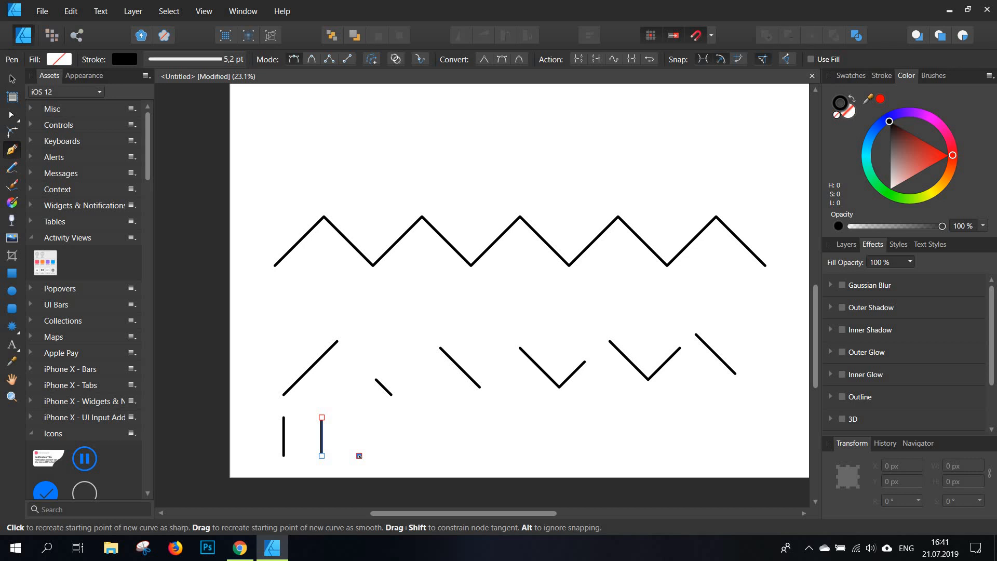
pyautogui.click(359, 417)
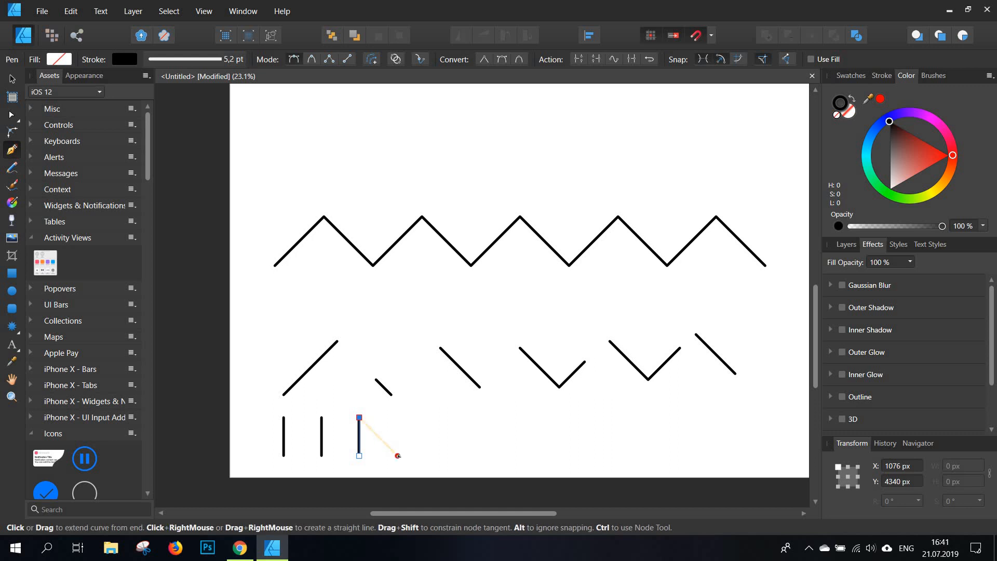
pyautogui.press('Escape')
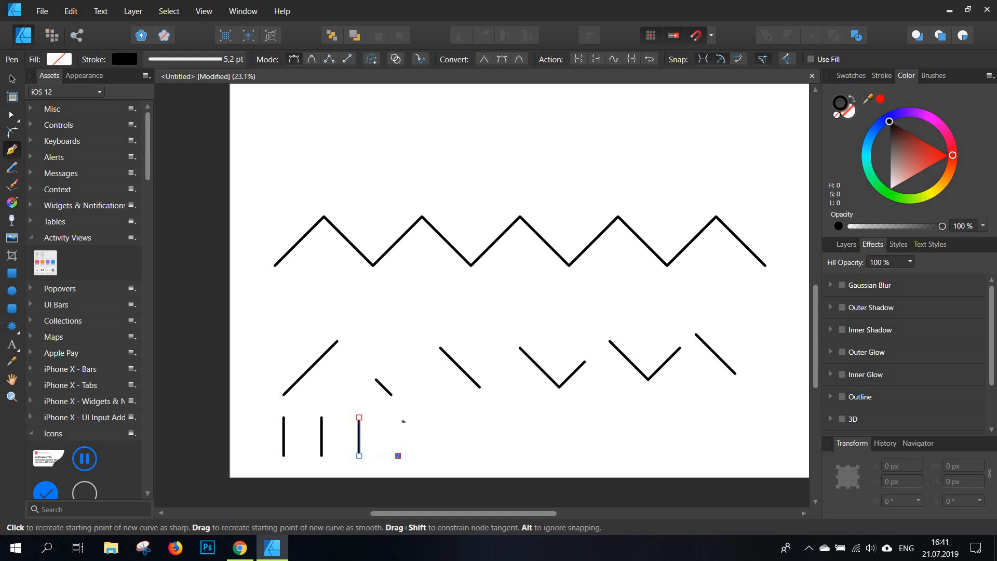
pyautogui.click(397, 456)
pyautogui.click(398, 417)
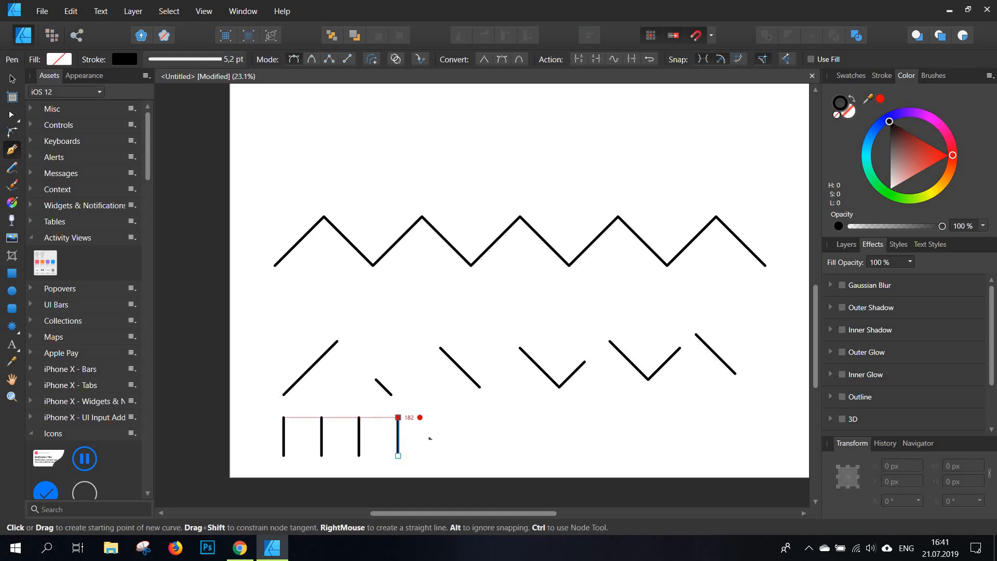
# - End the vertical line and begin a square-wave path: about 563 px across, 499 px down, 598 px across and back up to the starting height
pyautogui.press('Escape')
pyautogui.press('space')
pyautogui.moveTo(432, 430); pyautogui.dragTo(431, 427)
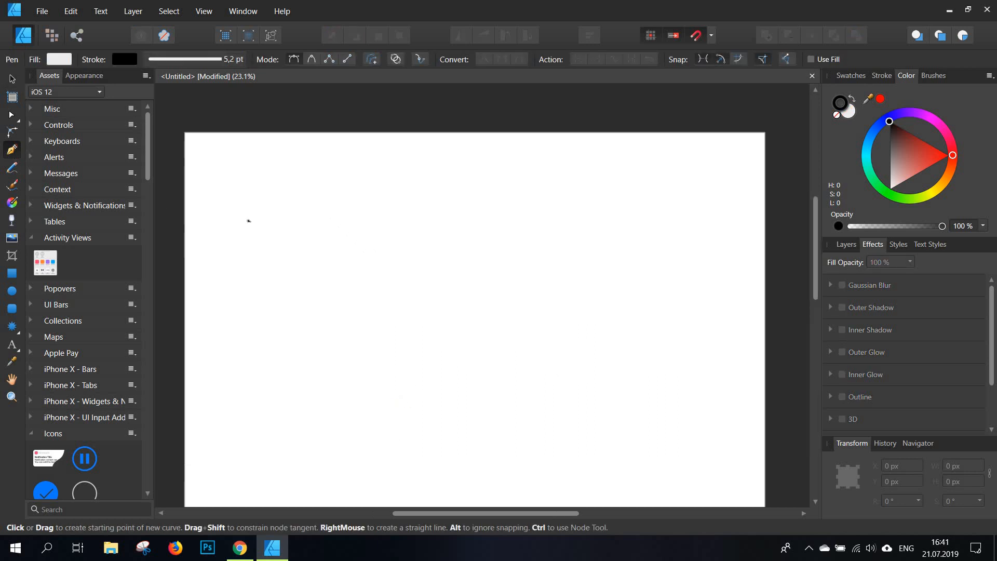
pyautogui.click(218, 210)
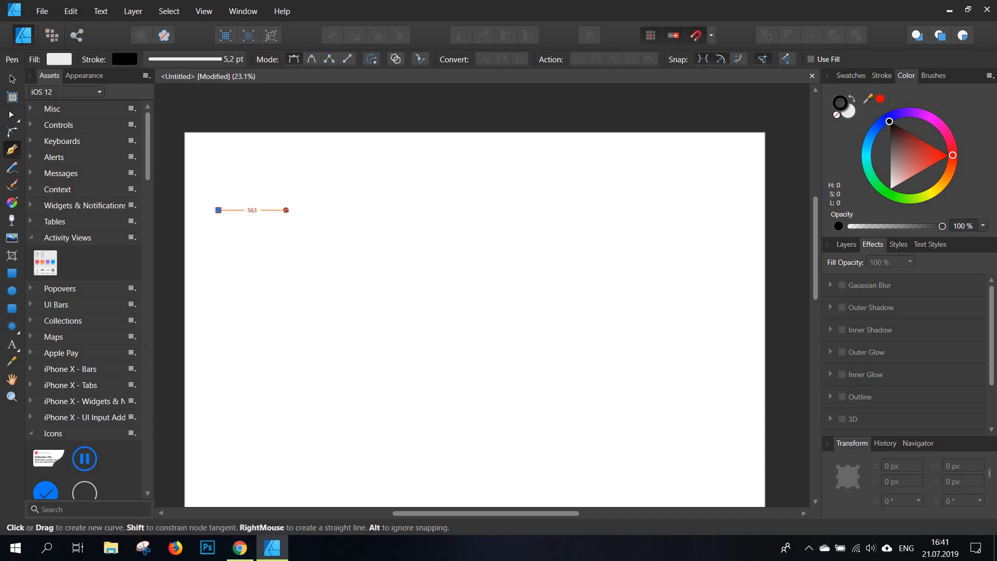
pyautogui.click(286, 210)
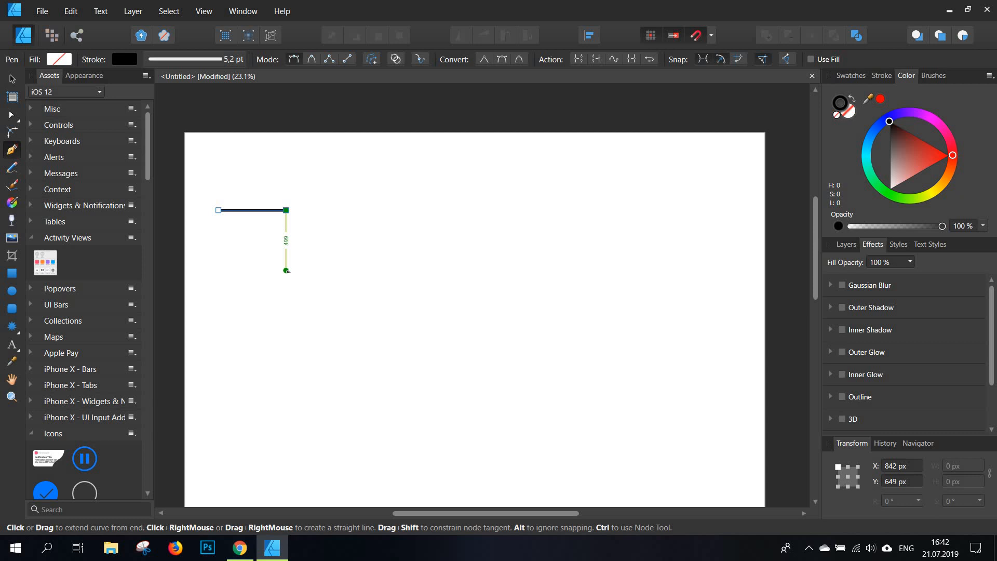
pyautogui.click(286, 270)
pyautogui.click(357, 270)
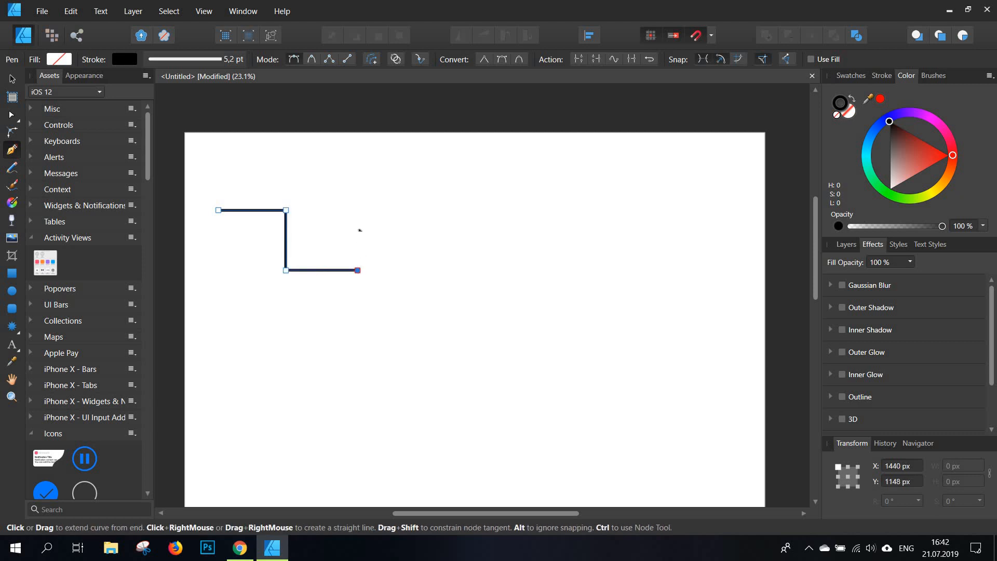
pyautogui.click(357, 210)
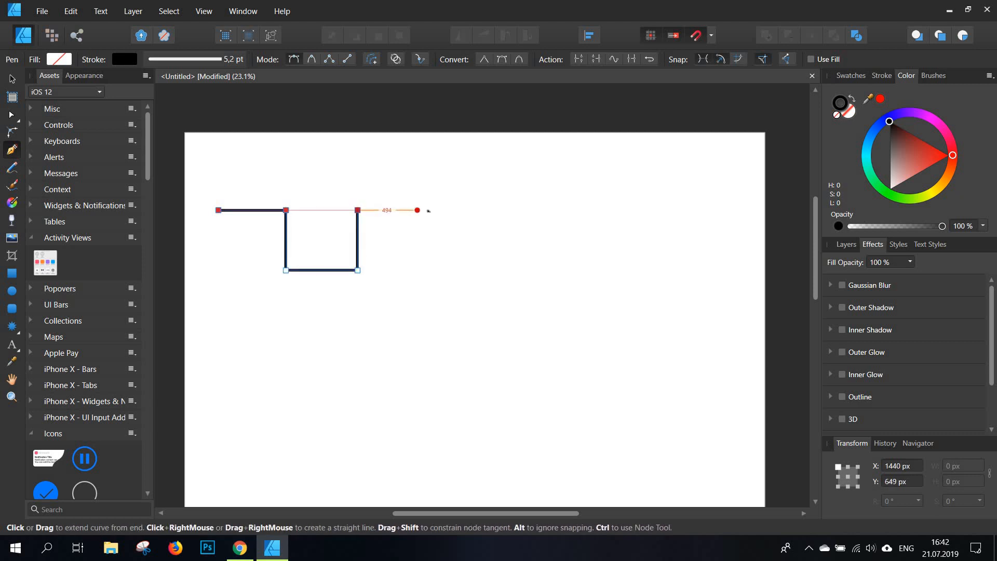
# - Continue the square-wave path with further right-angled segments alternating between the same upper and lower levels
pyautogui.click(432, 262)
pyautogui.click(429, 268)
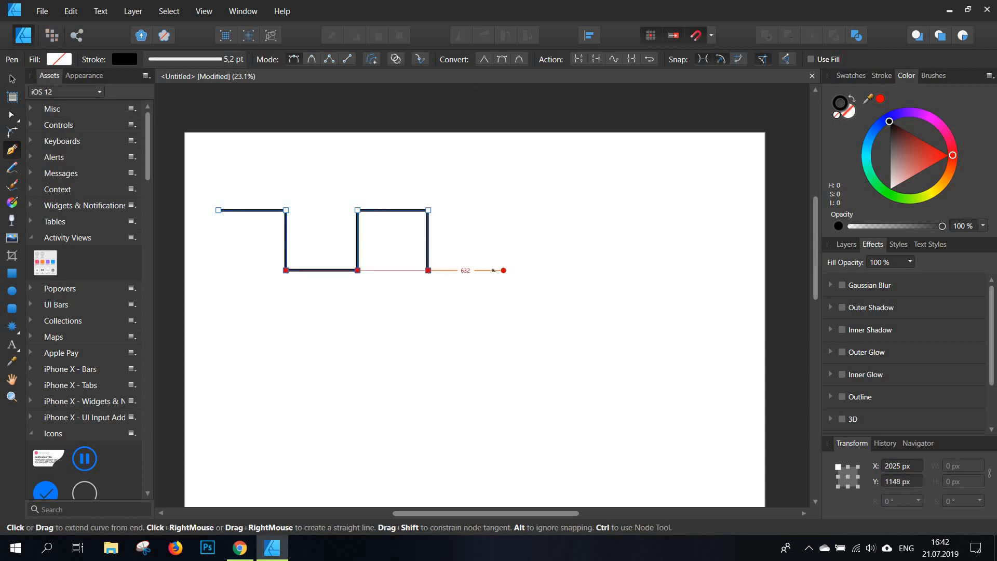
pyautogui.click(495, 270)
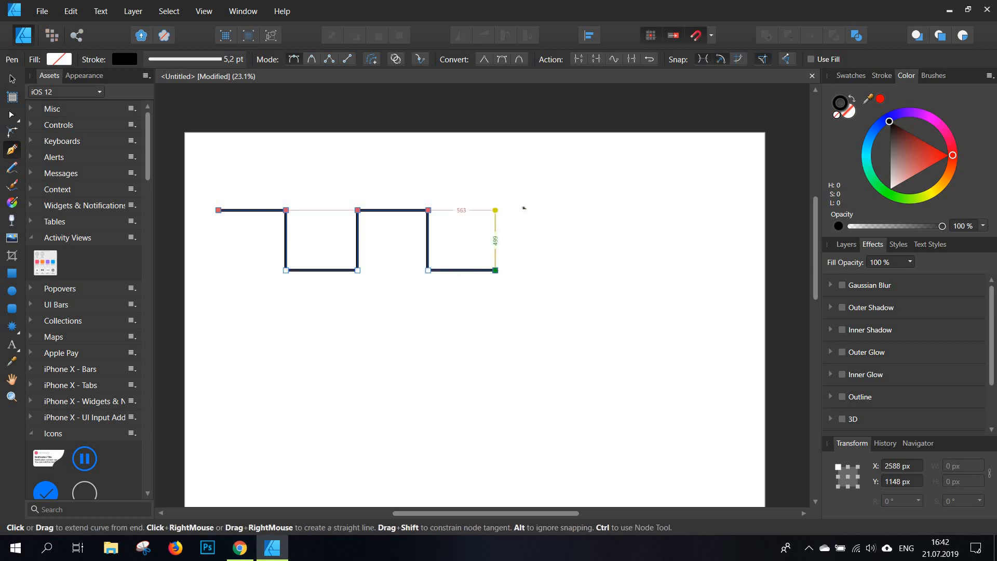
pyautogui.click(495, 209)
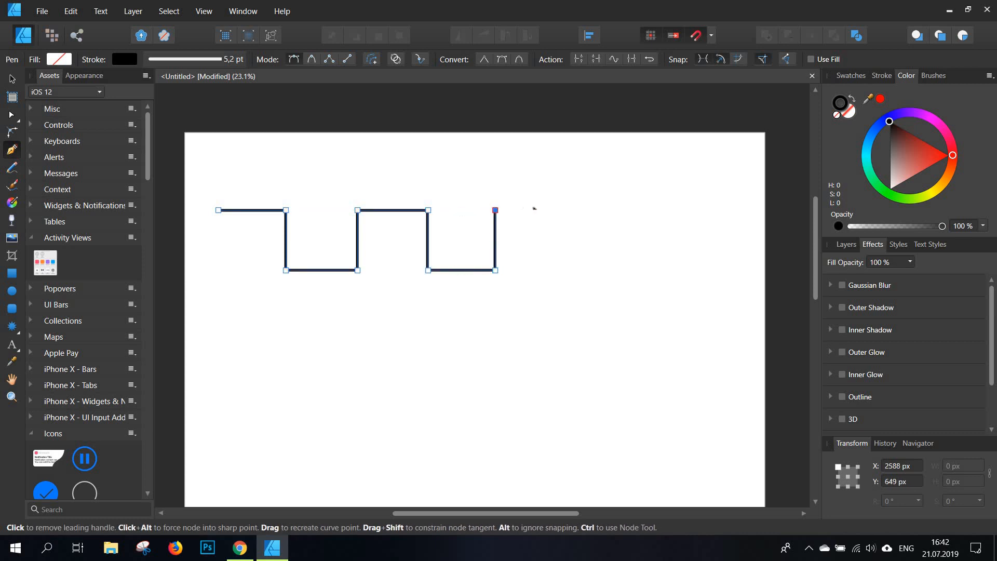
pyautogui.click(558, 210)
pyautogui.click(558, 270)
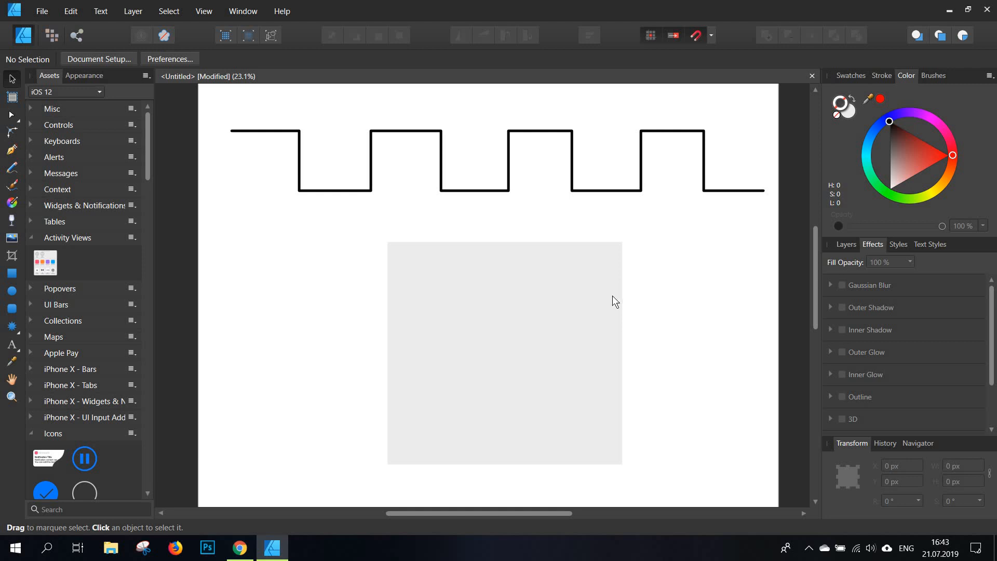
# - Trace the grey square with the Pen tool by placing a node at each corner and closing the path
pyautogui.press('p')
pyautogui.click(389, 243)
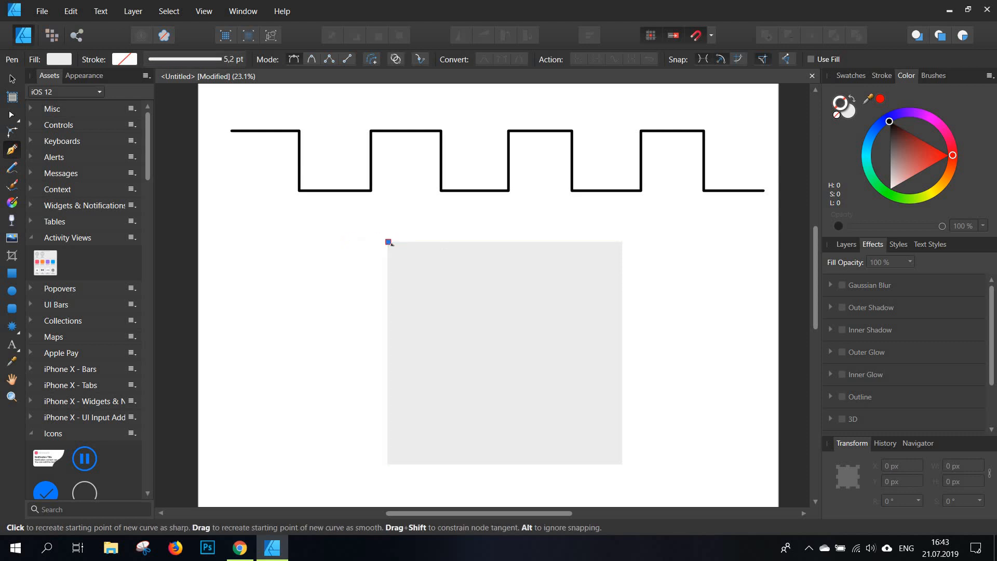
pyautogui.click(623, 242)
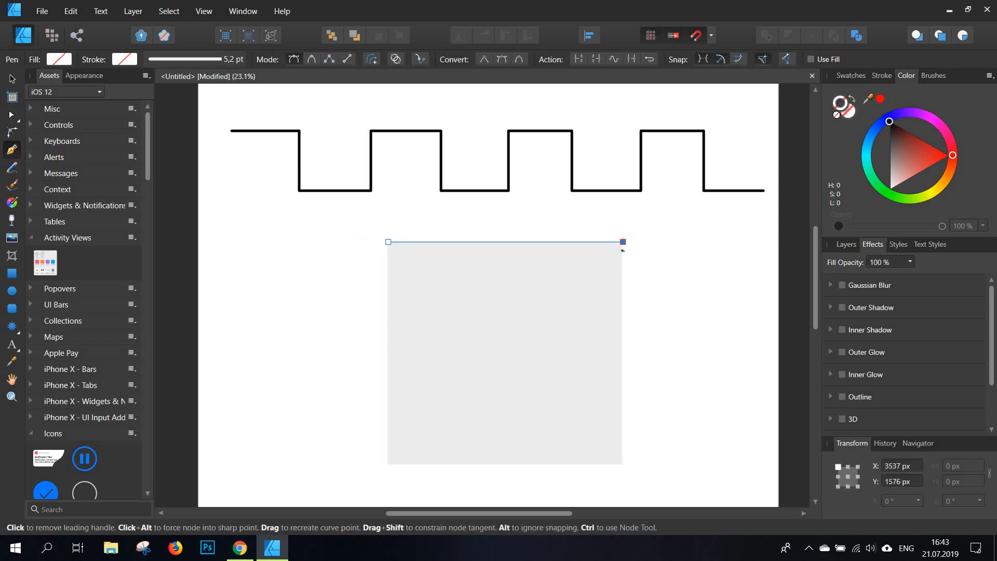
pyautogui.click(624, 465)
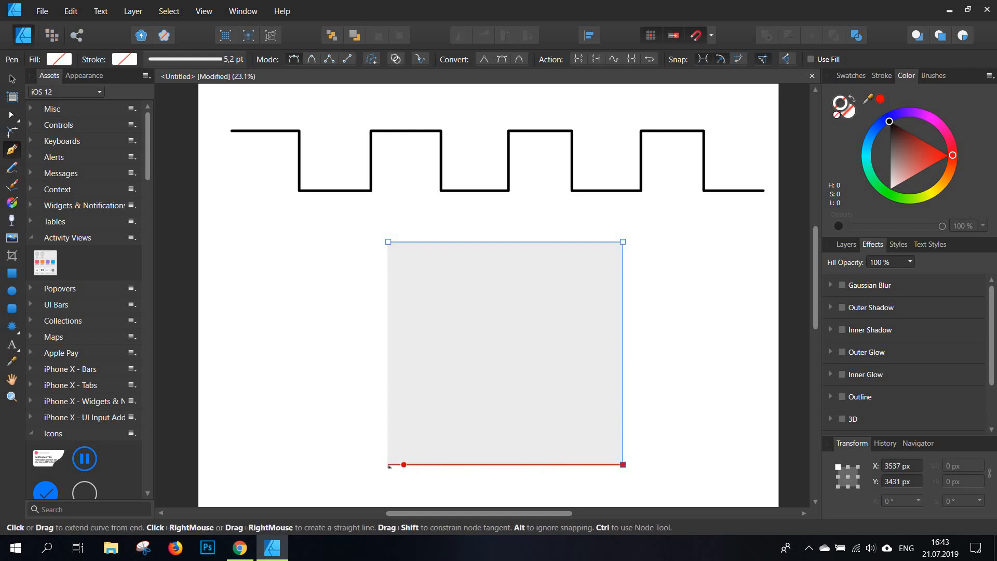
pyautogui.click(388, 464)
pyautogui.click(388, 242)
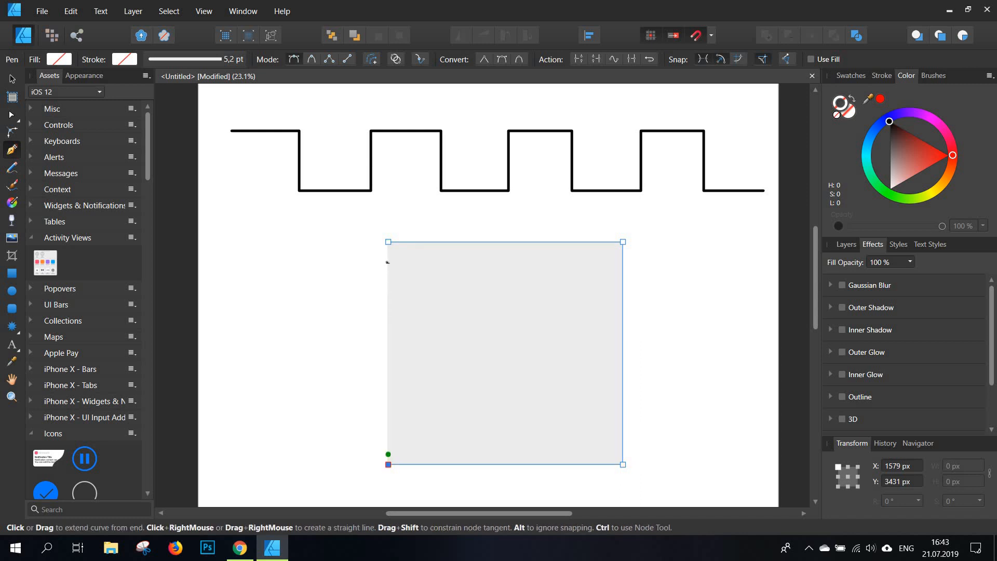
pyautogui.click(388, 242)
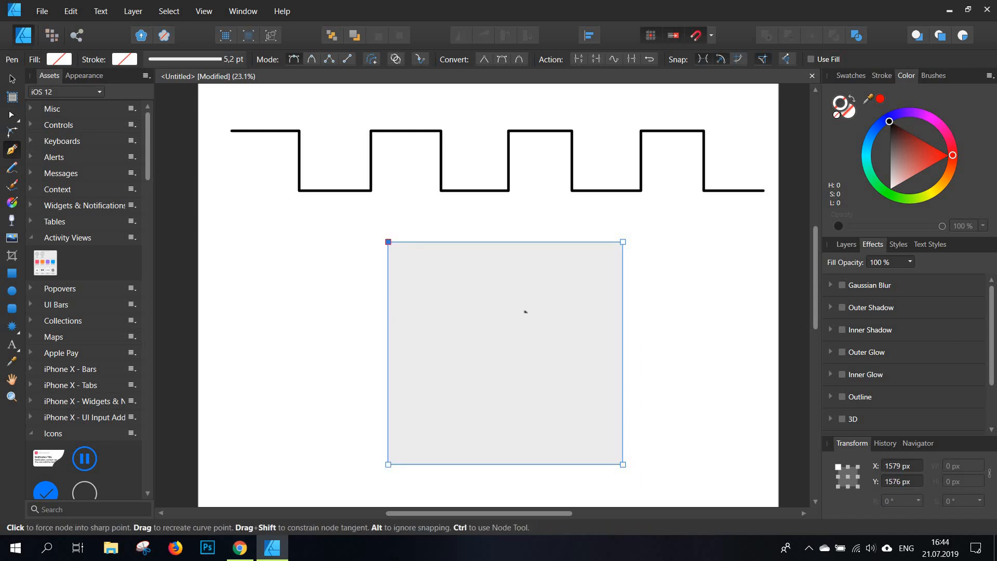
# - Set up a black stroke with a width of 22,9 pt
pyautogui.press('space')
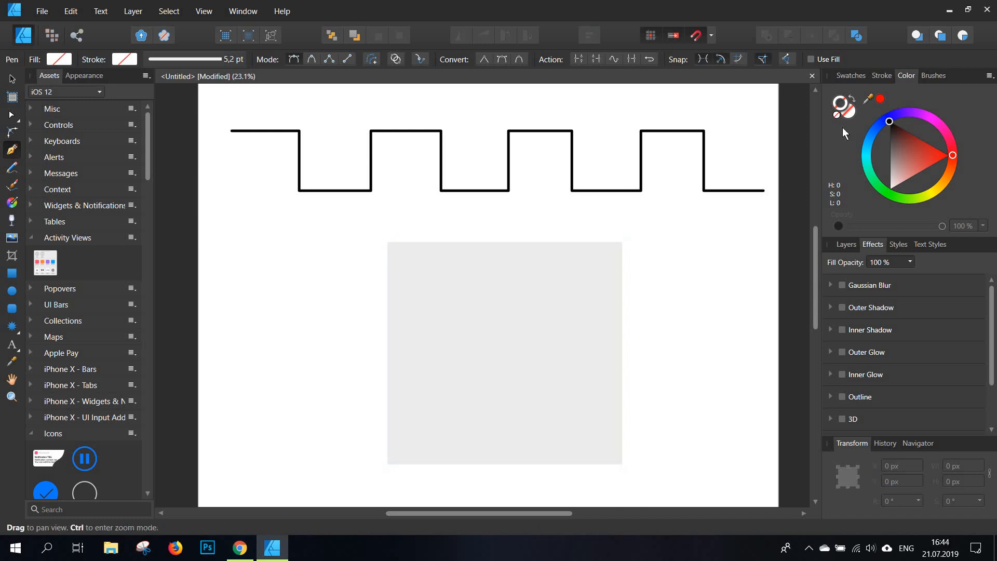
pyautogui.moveTo(890, 121)
pyautogui.mouseDown()
pyautogui.moveTo(887, 89)
pyautogui.moveTo(906, 115)
pyautogui.mouseUp()
pyautogui.click(881, 76)
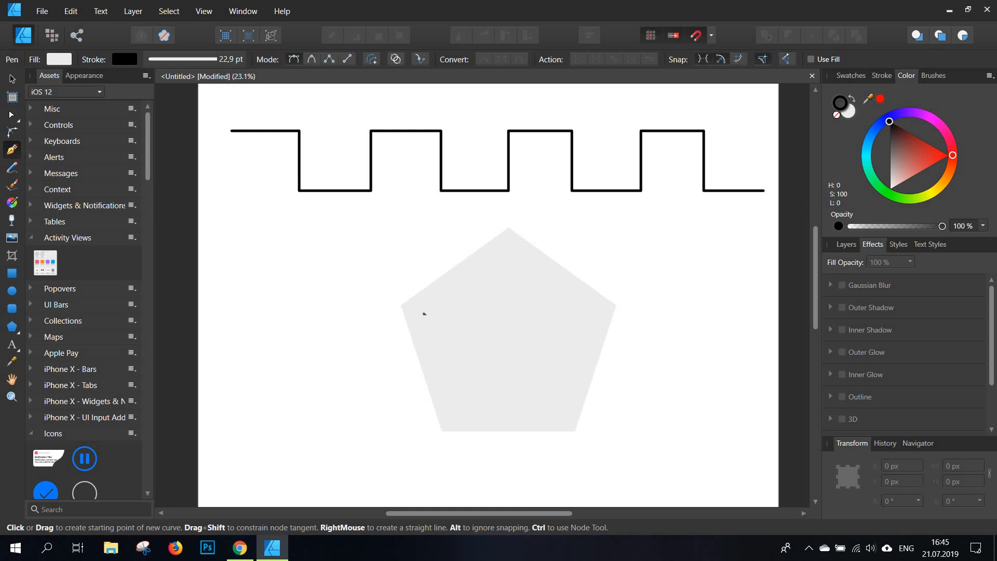
# - Trace the grey pentagon with a closed Pen tool path through its five corners
pyautogui.click(402, 305)
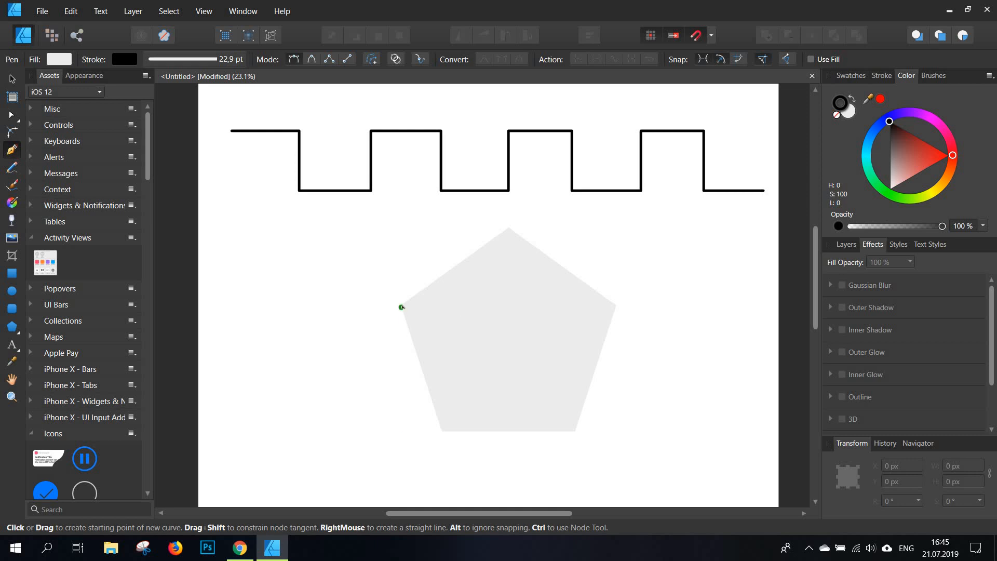
pyautogui.click(509, 228)
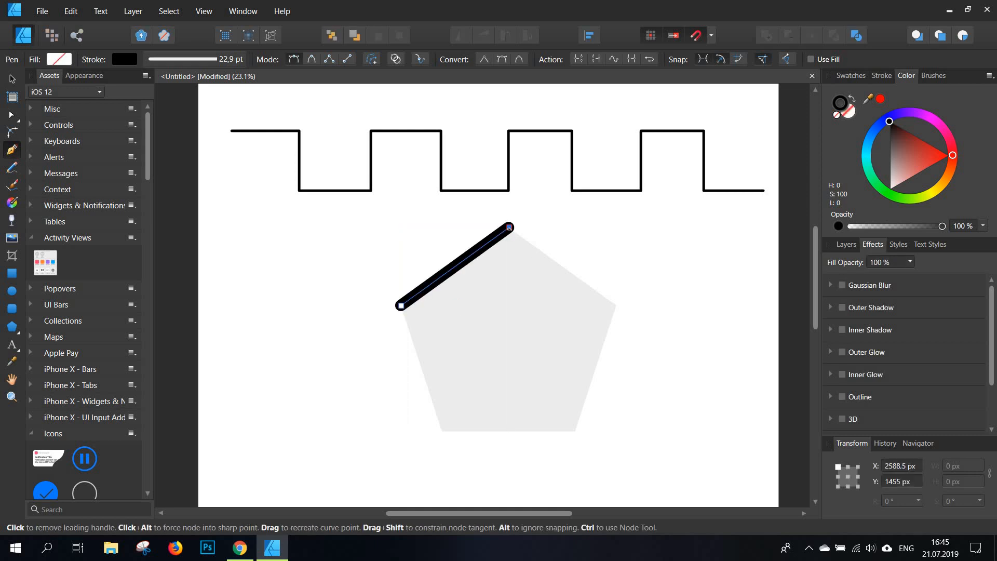
pyautogui.click(617, 305)
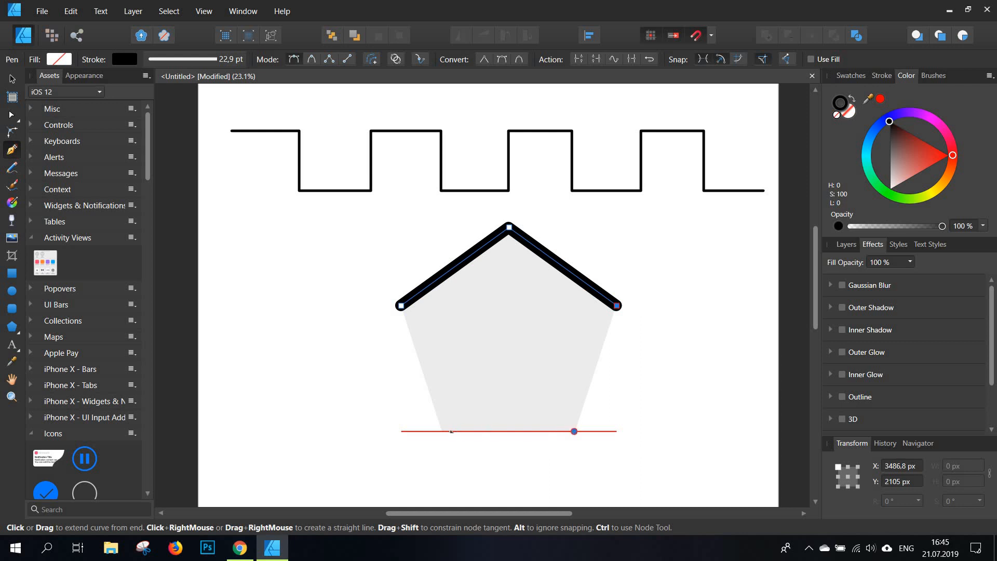
pyautogui.click(573, 431)
pyautogui.click(443, 431)
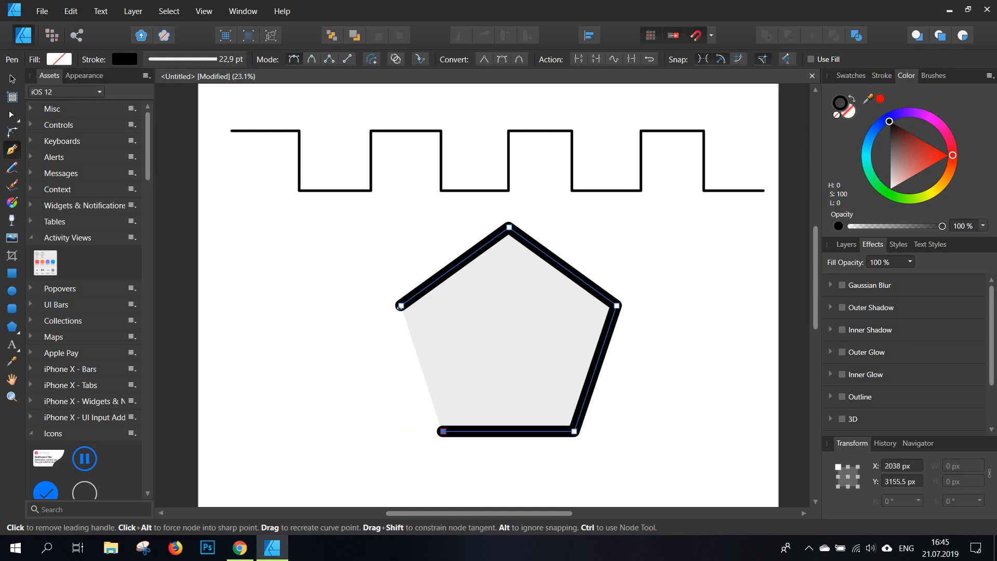
pyautogui.click(401, 305)
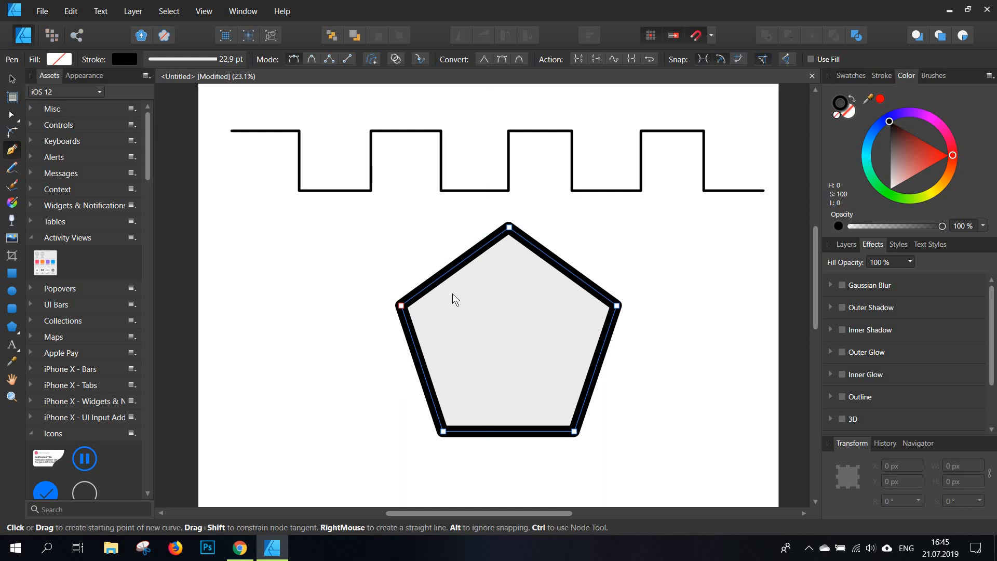
pyautogui.press('v')
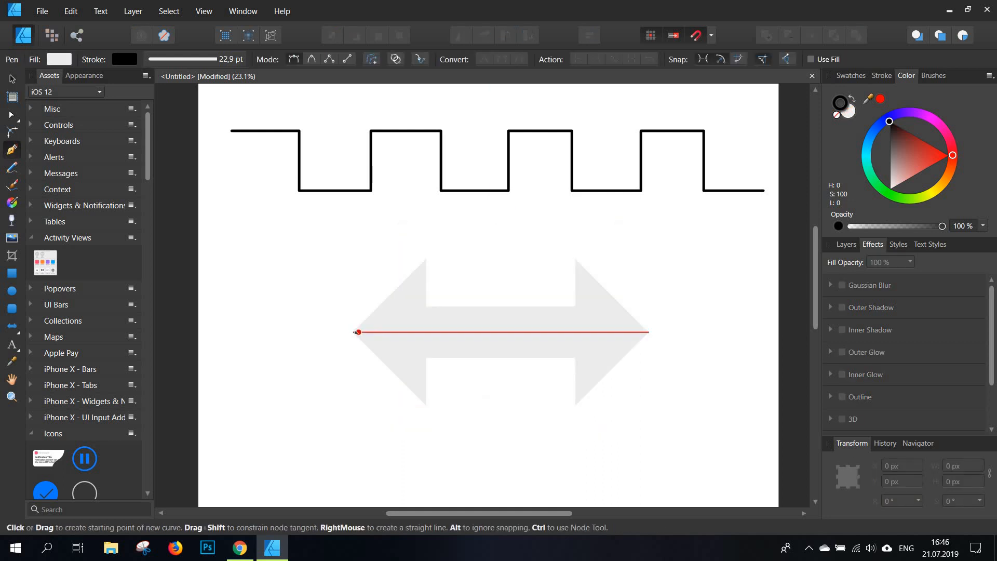
# - Trace the grey double-headed arrow with a closed Pen tool path that runs clockwise through all ten corners
pyautogui.click(354, 332)
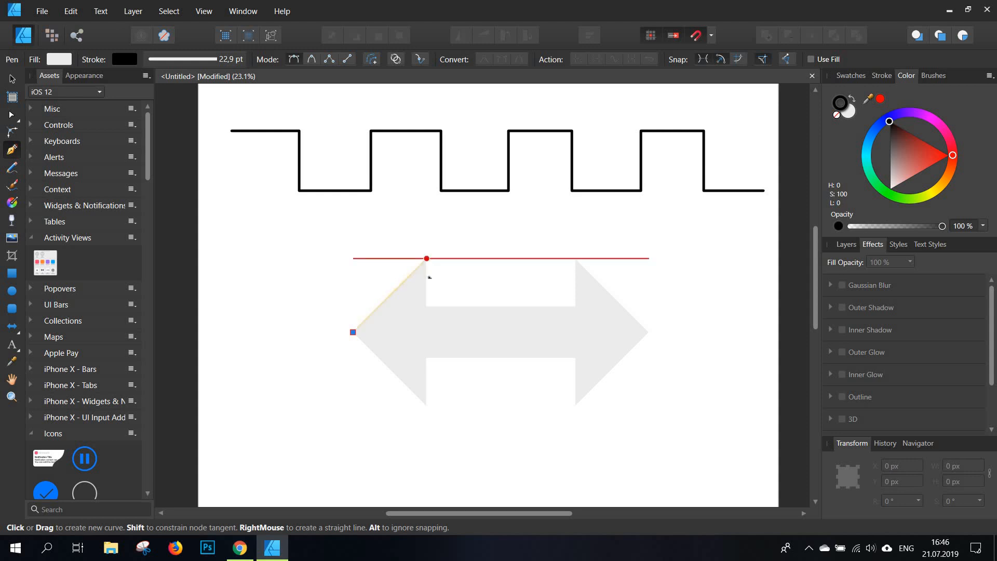
pyautogui.moveTo(426, 258); pyautogui.dragTo(427, 307)
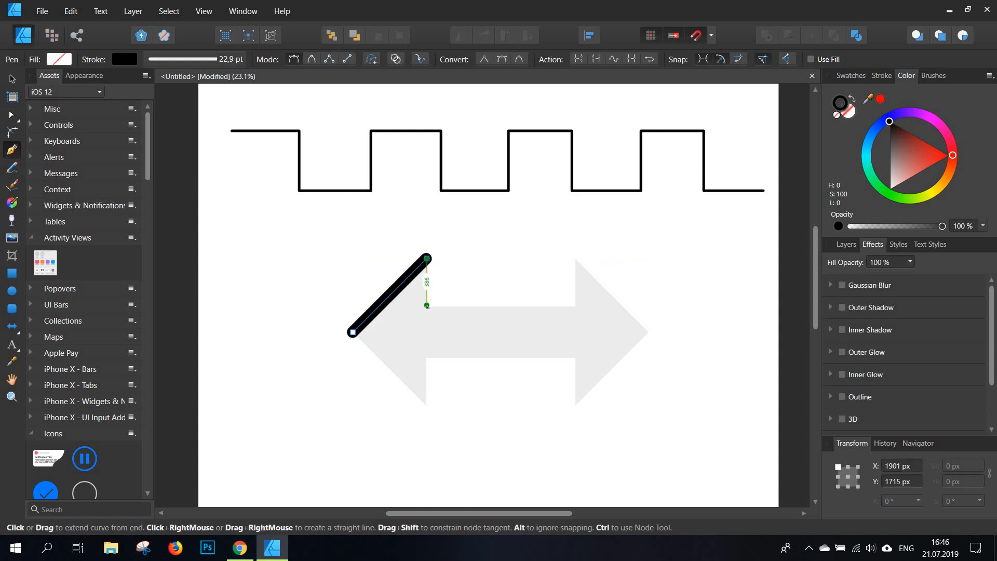
pyautogui.click(427, 306)
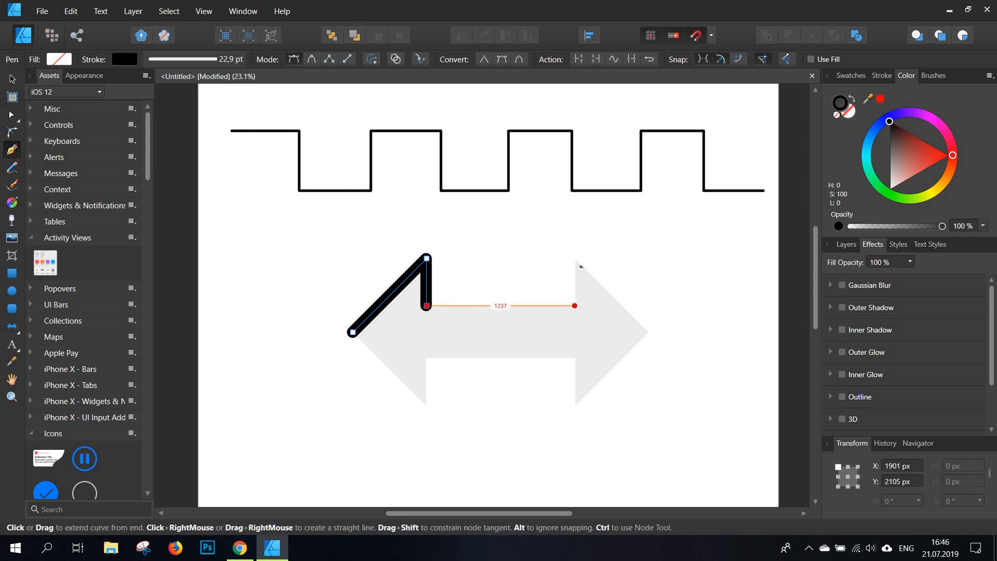
pyautogui.click(575, 305)
pyautogui.click(575, 258)
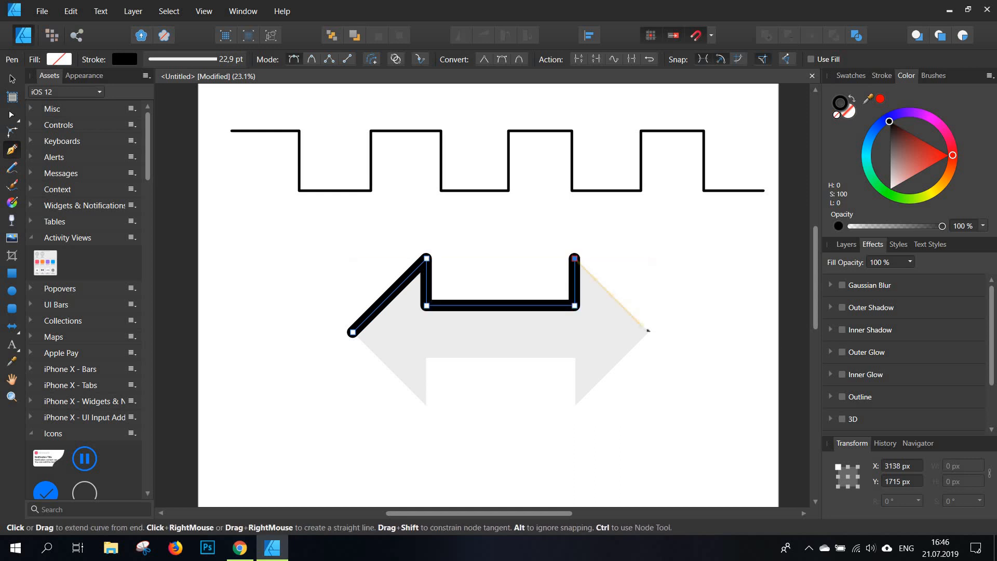
pyautogui.click(609, 389)
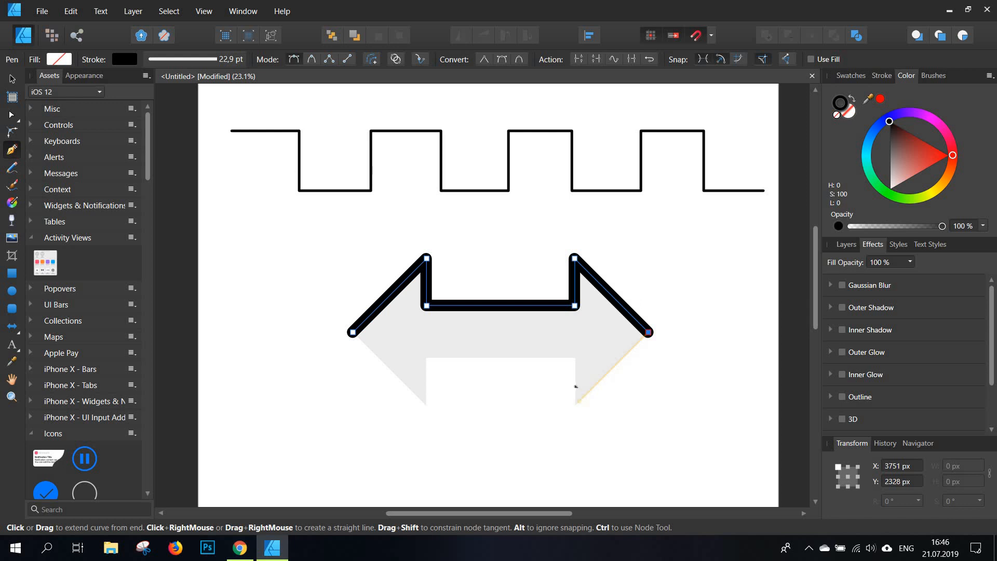
pyautogui.click(575, 405)
pyautogui.click(575, 358)
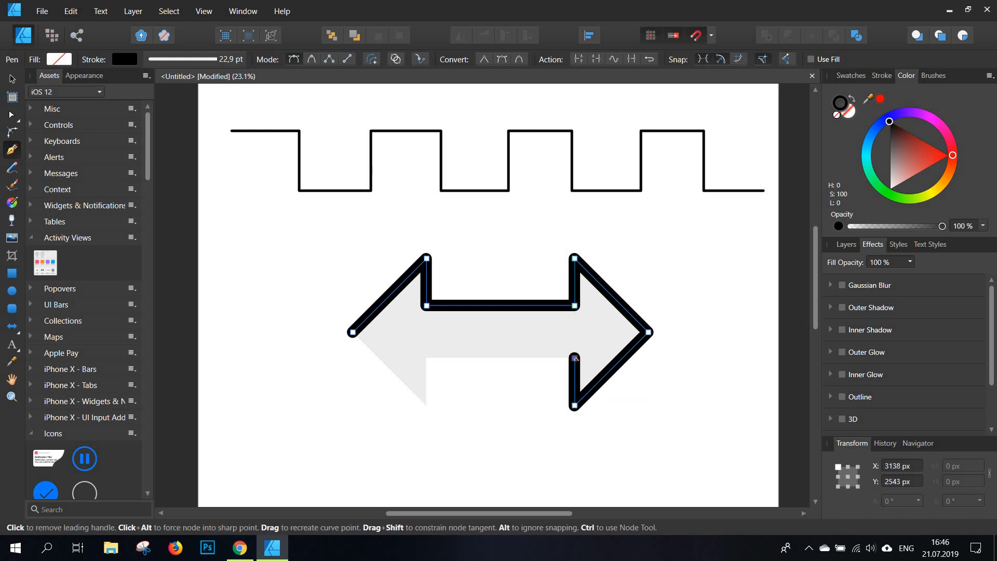
pyautogui.click(427, 358)
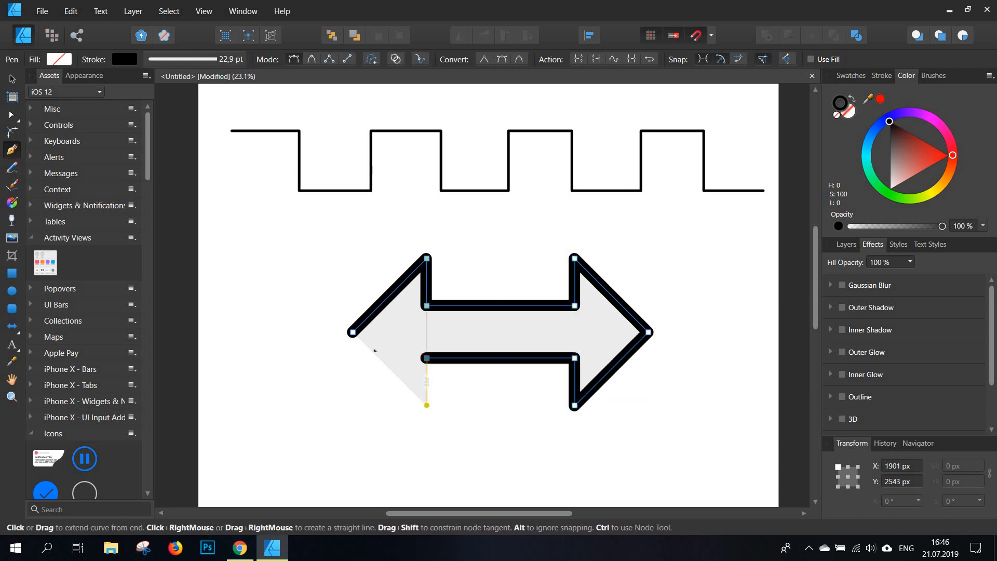
pyautogui.click(426, 405)
pyautogui.click(353, 332)
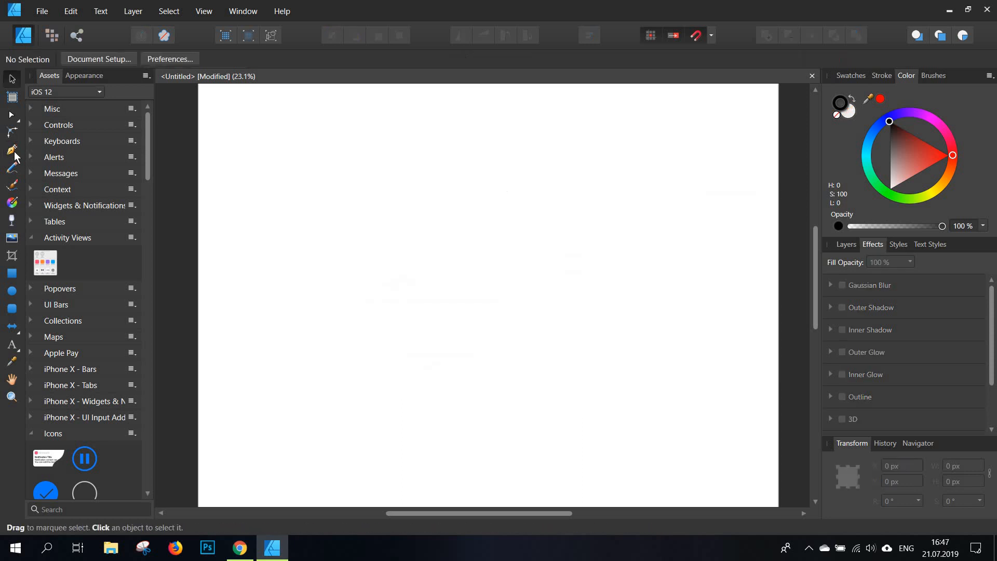
# - Draw an open arc on the empty page with the Pen tool, rising to a smooth end node, and undo the first attempt
pyautogui.click(13, 151)
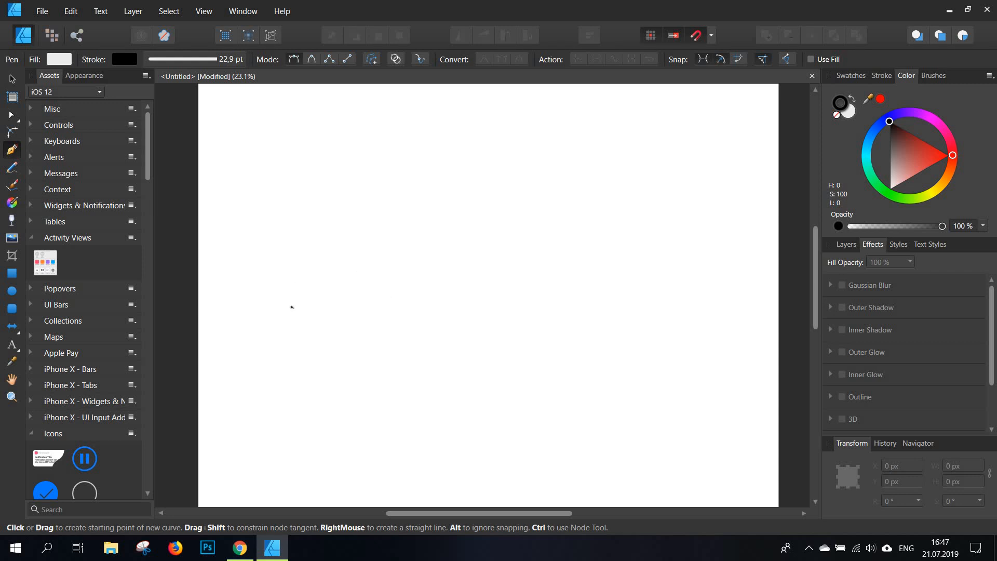
pyautogui.moveTo(328, 293); pyautogui.dragTo(332, 291)
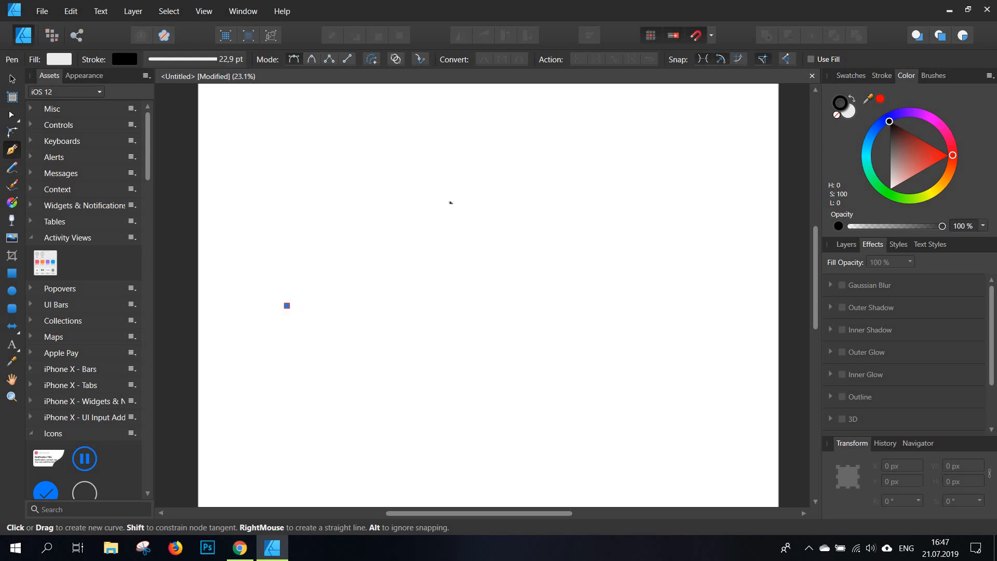
pyautogui.moveTo(448, 199); pyautogui.dragTo(603, 213)
pyautogui.moveTo(545, 198)
pyautogui.mouseDown()
pyautogui.moveTo(449, 149)
pyautogui.moveTo(314, 129)
pyautogui.moveTo(526, 183)
pyautogui.mouseUp()
pyautogui.hotkey('ctrl', 'z')
pyautogui.click(283, 301)
pyautogui.moveTo(488, 184)
pyautogui.mouseDown()
pyautogui.moveTo(475, 181)
pyautogui.moveTo(606, 201)
pyautogui.mouseUp()
pyautogui.press('Escape')
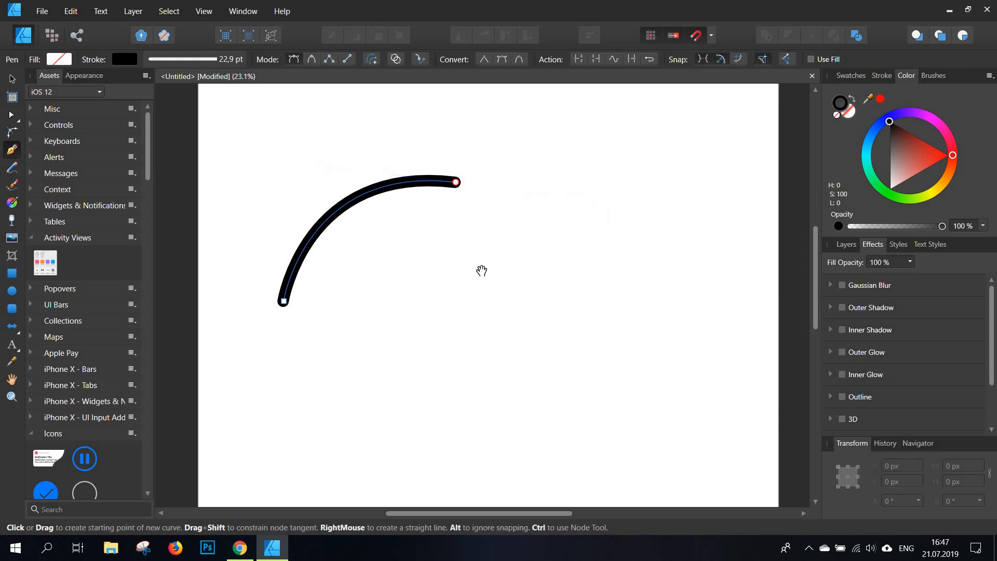
# - Draw a second separate arc below the first one, ending in a smooth node with long, nearly horizontal handles
pyautogui.press('Escape')
pyautogui.hotkey('ctrl', 'z')
pyautogui.moveTo(358, 369); pyautogui.dragTo(407, 343)
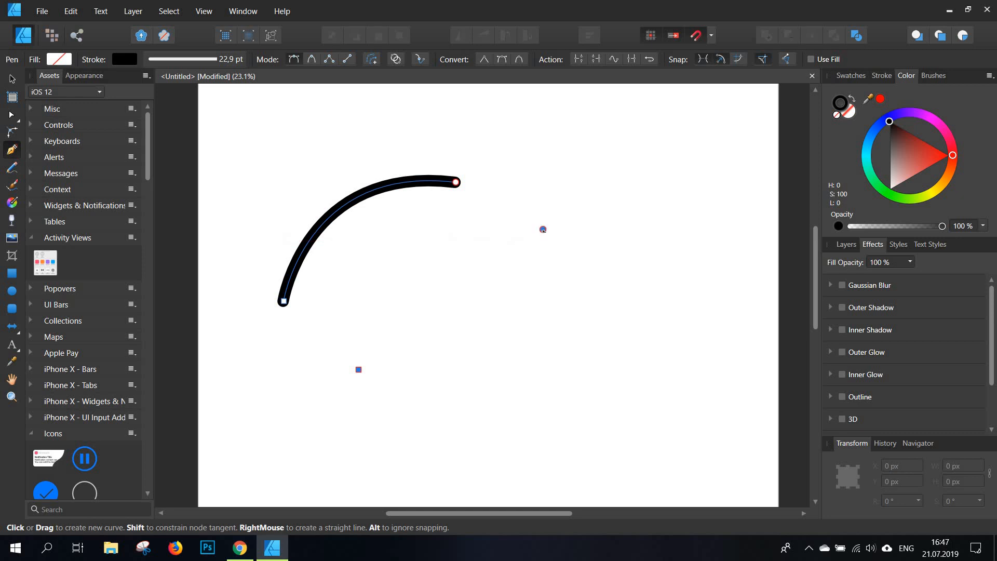
pyautogui.moveTo(571, 232); pyautogui.dragTo(720, 248)
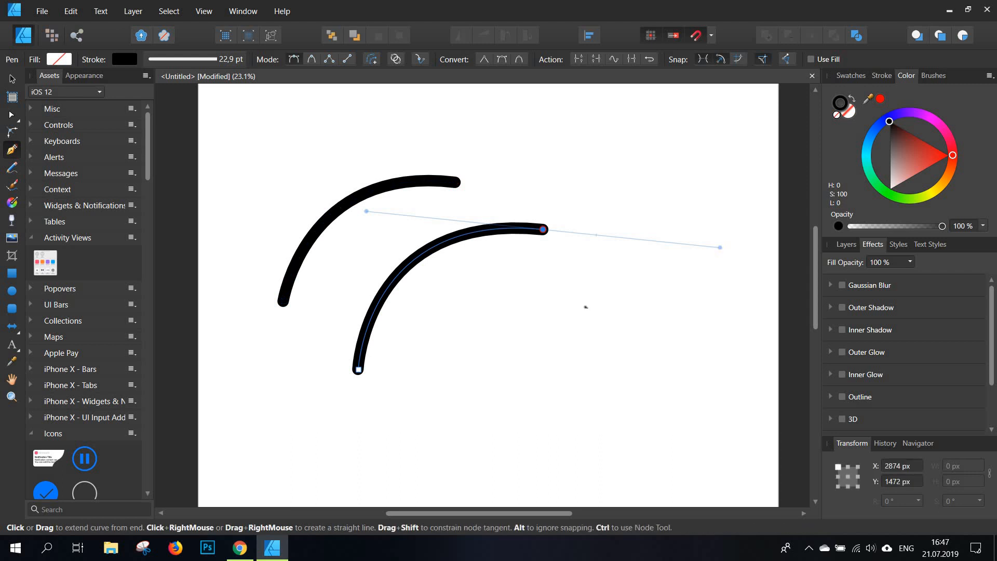
# - Draw a straight diagonal path below the second arc and bend its middle outward into a third arc with the Node tool
pyautogui.press('Escape')
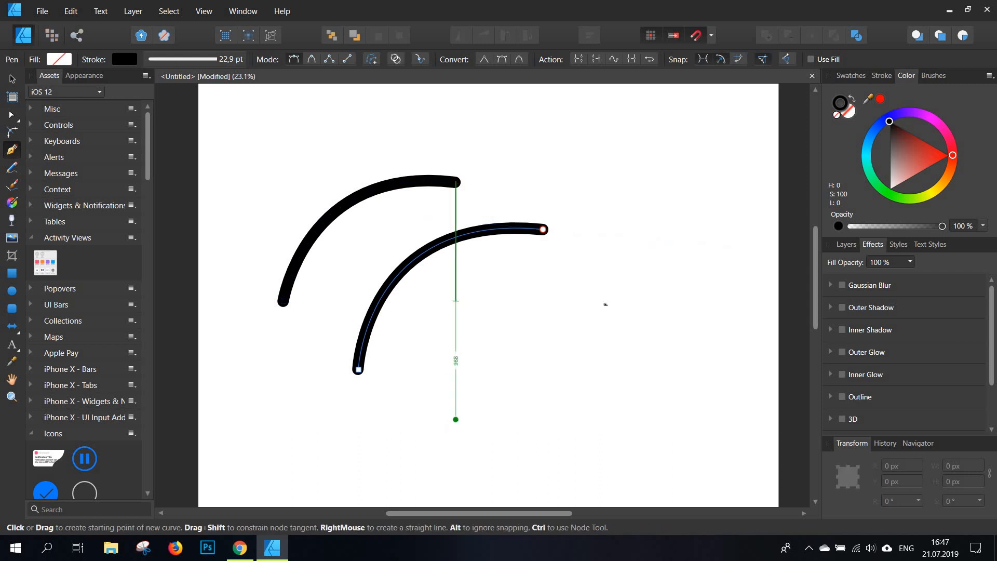
pyautogui.click(612, 276)
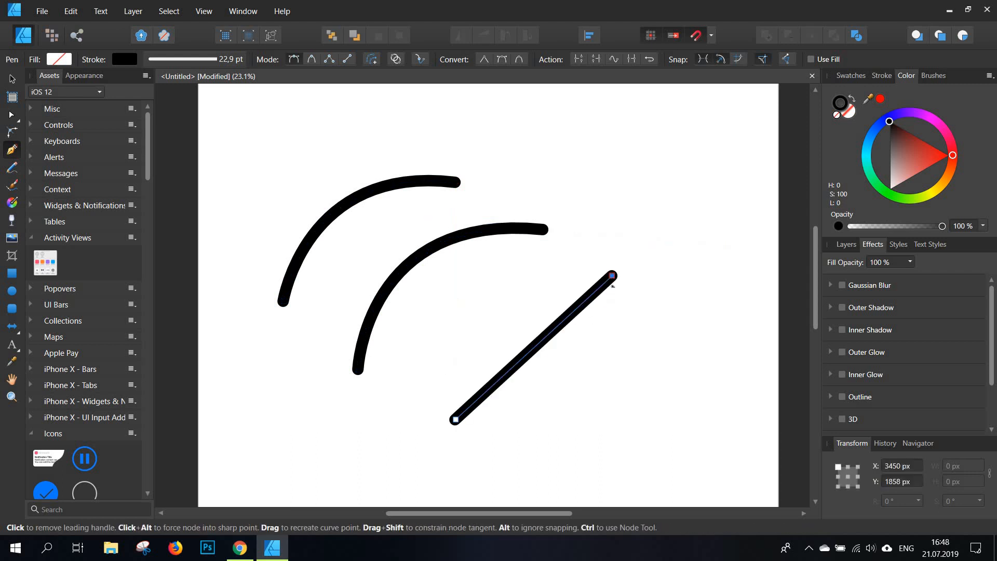
pyautogui.press('v')
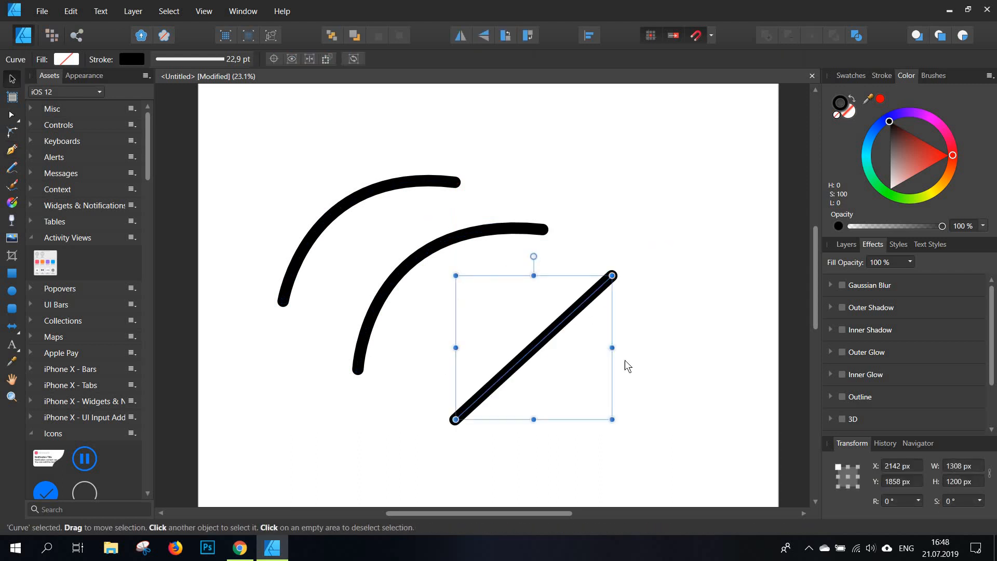
pyautogui.doubleClick(540, 347)
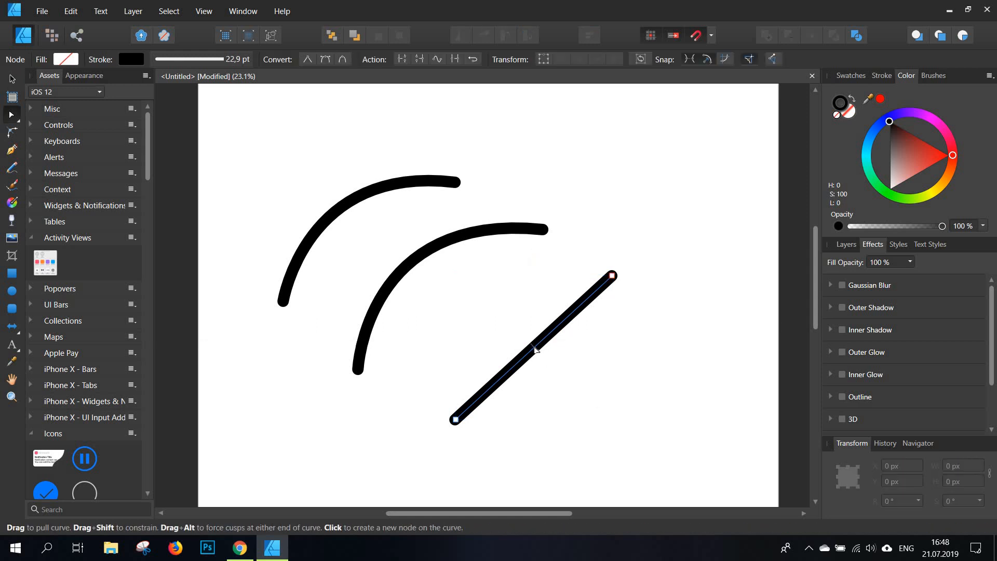
pyautogui.moveTo(536, 349); pyautogui.dragTo(500, 306)
# - Draw a fourth arc below the third with the Pen tool, ending in a smooth node with a handle pulled downward
pyautogui.press('p')
pyautogui.scroll(-1, 541, 389)
pyautogui.hscroll(2, 540, 389)
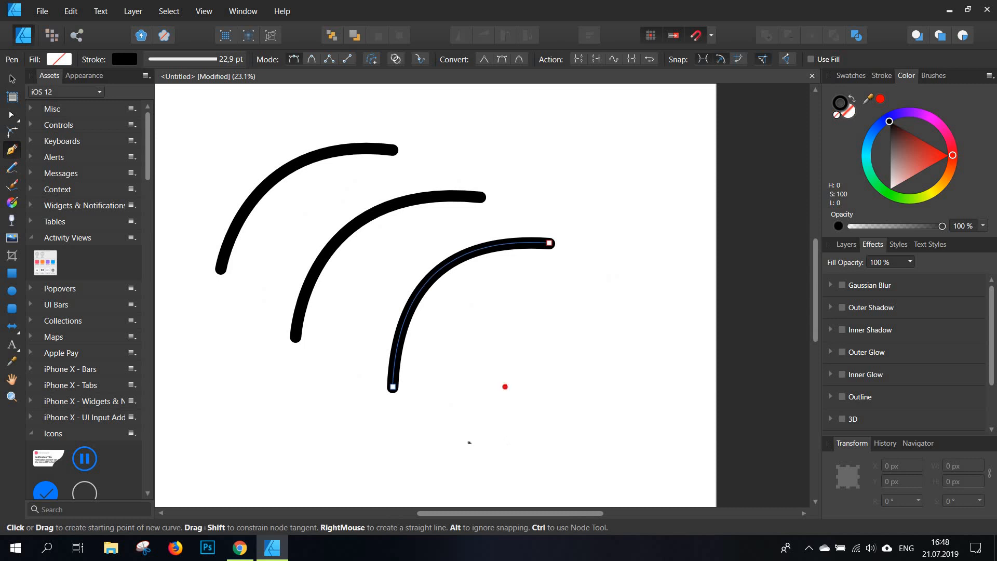
pyautogui.click(470, 440)
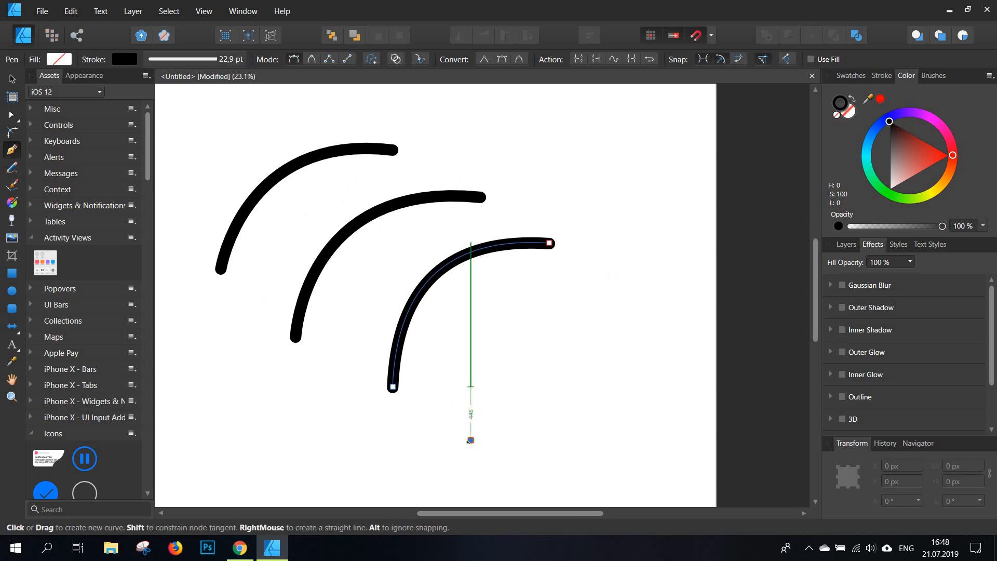
pyautogui.press('Escape')
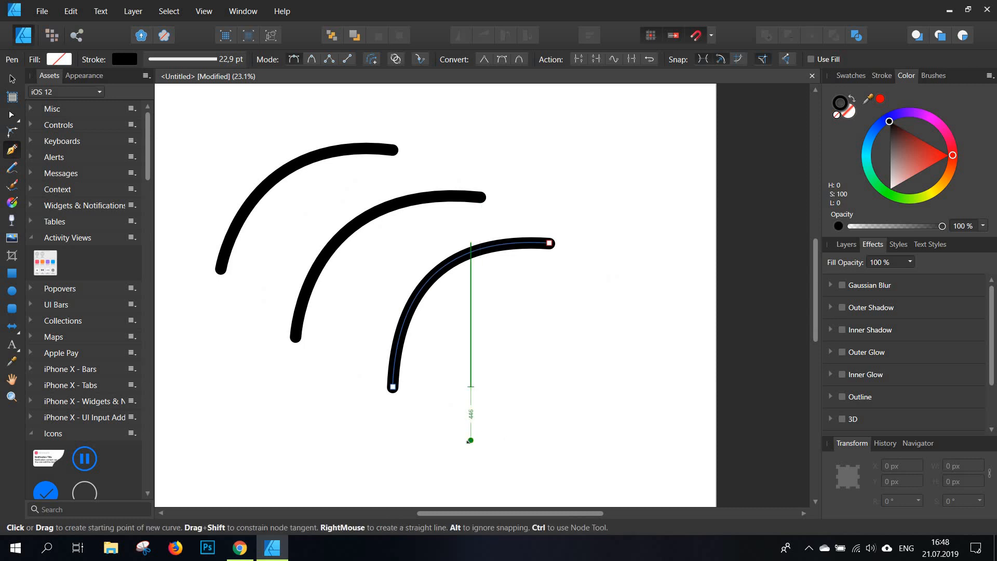
pyautogui.click(458, 432)
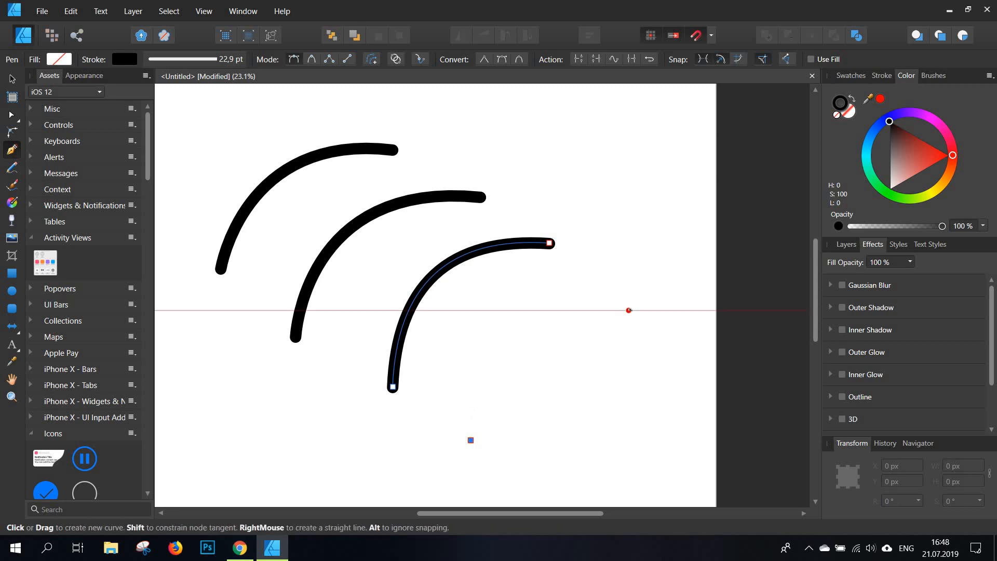
pyautogui.moveTo(630, 310); pyautogui.dragTo(712, 363)
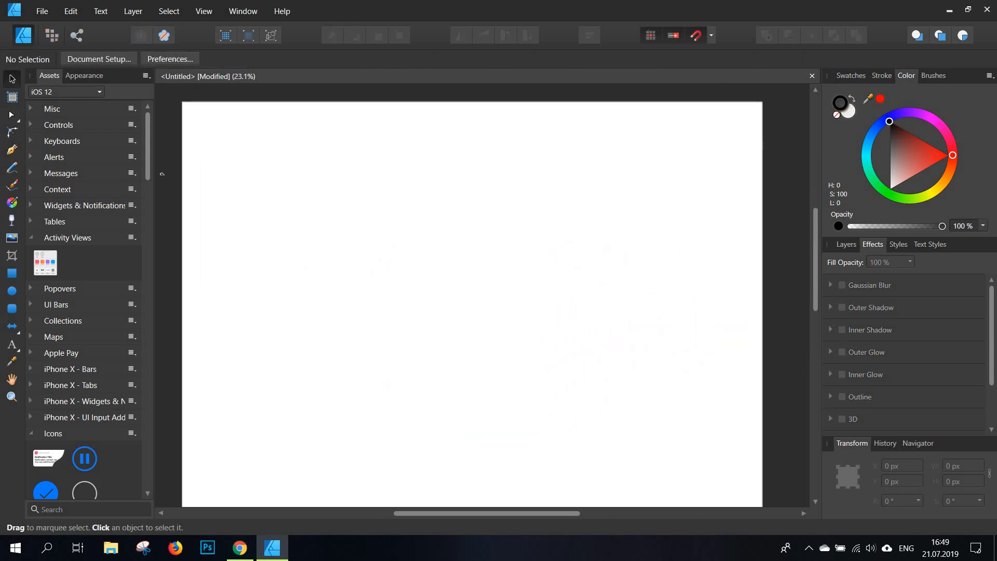
# - Start a wavy Pen tool path near the empty page's left edge and run it diagonally downward through three smooth nodes
pyautogui.press('p')
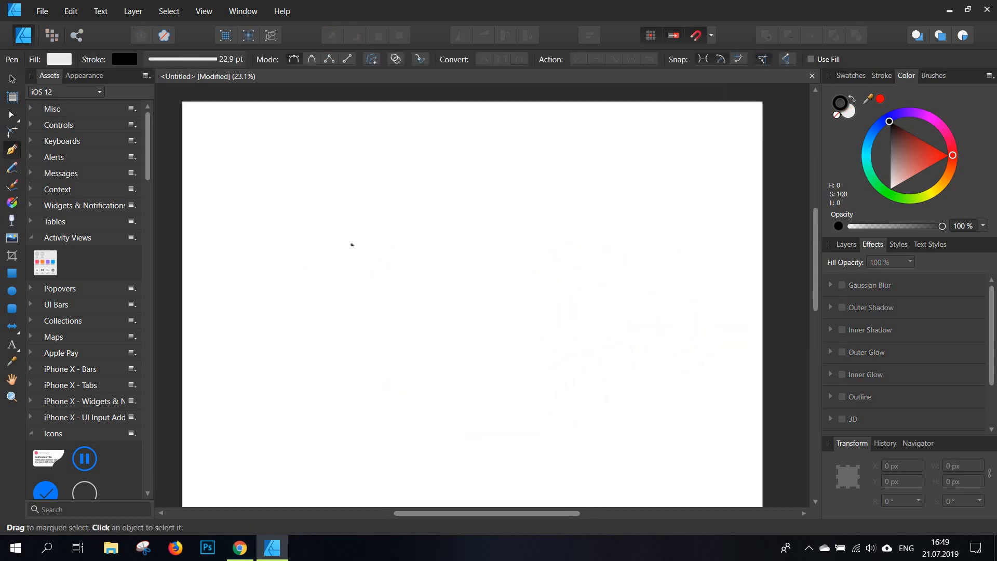
pyautogui.click(195, 236)
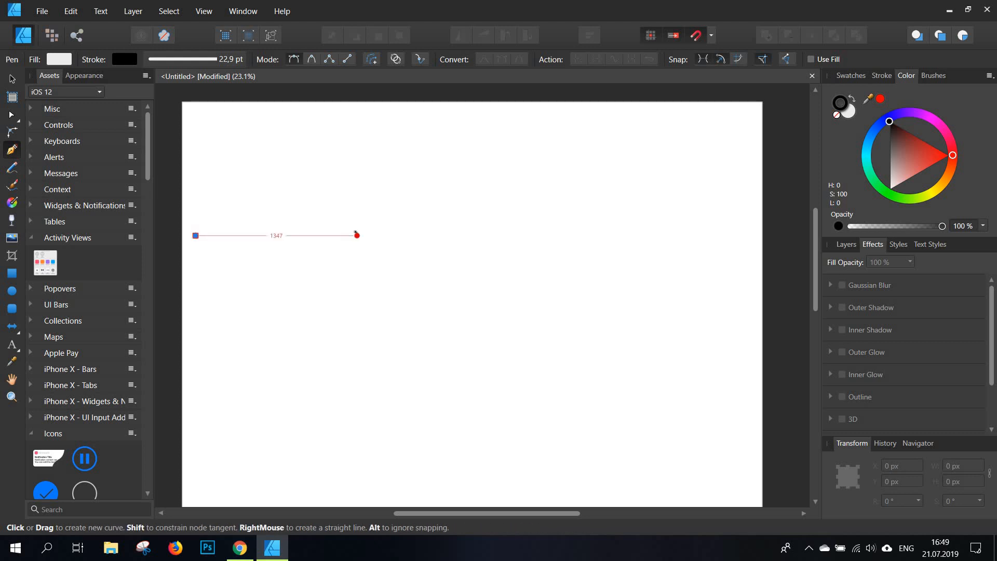
pyautogui.click(363, 235)
pyautogui.moveTo(348, 235); pyautogui.dragTo(416, 312)
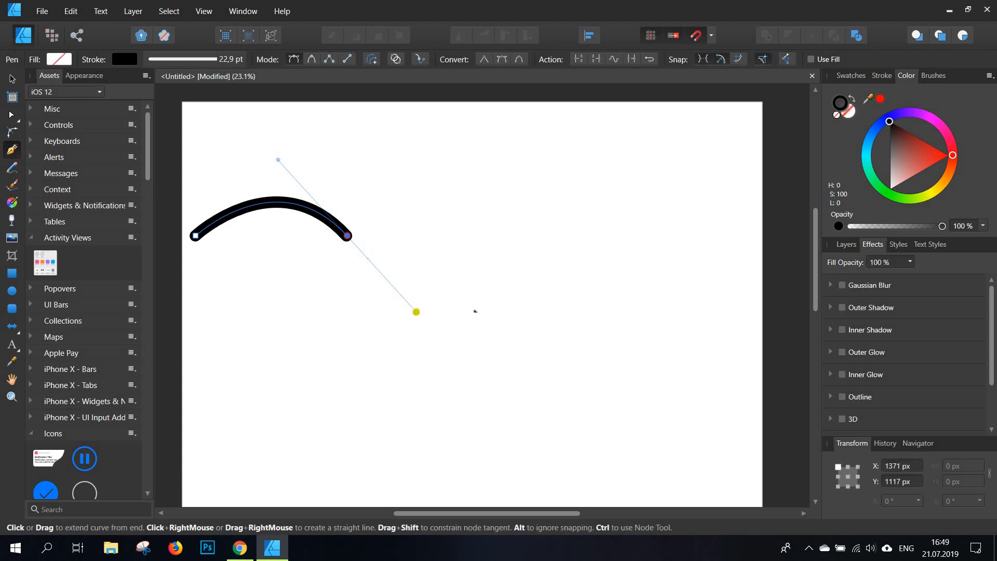
pyautogui.moveTo(473, 311); pyautogui.dragTo(491, 306)
pyautogui.moveTo(587, 293); pyautogui.dragTo(564, 339)
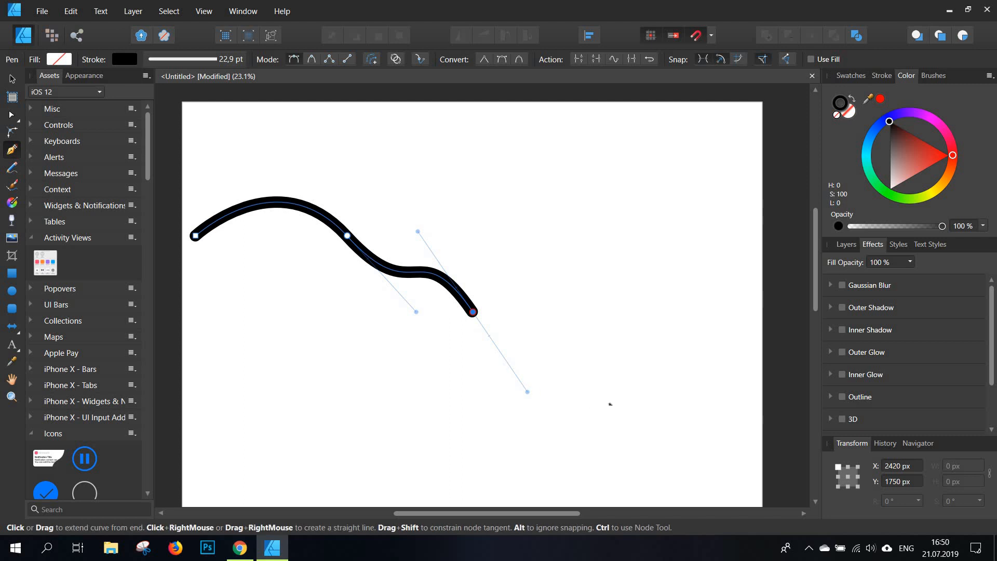
pyautogui.moveTo(601, 402); pyautogui.dragTo(683, 386)
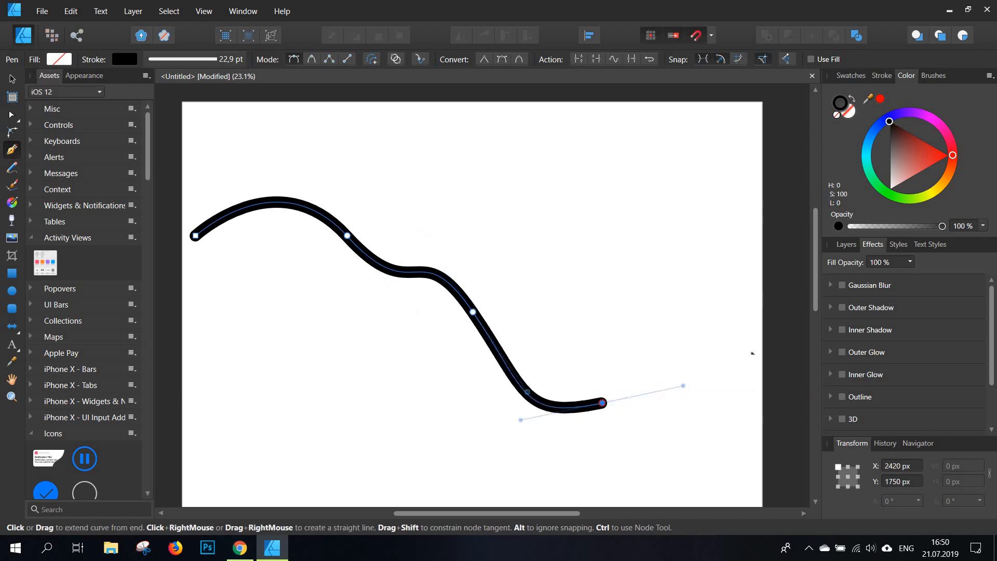
# - Continue the wavy path clockwise around the page with smooth nodes and close it at the starting node
pyautogui.moveTo(752, 353); pyautogui.dragTo(626, 472)
pyautogui.scroll(-3, 626, 472)
pyautogui.moveTo(584, 375); pyautogui.dragTo(574, 401)
pyautogui.moveTo(626, 417); pyautogui.dragTo(558, 389)
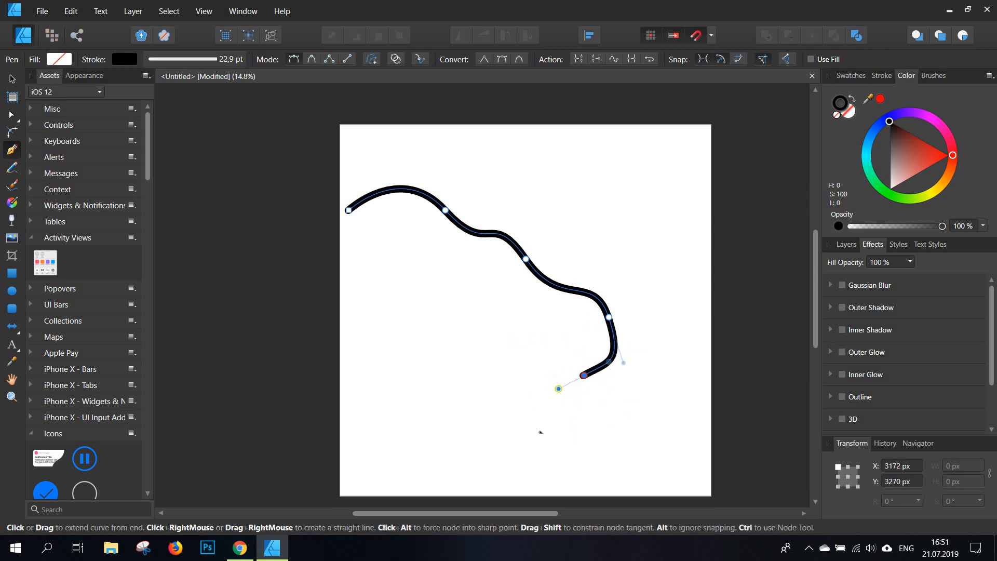
pyautogui.moveTo(541, 431); pyautogui.dragTo(538, 482)
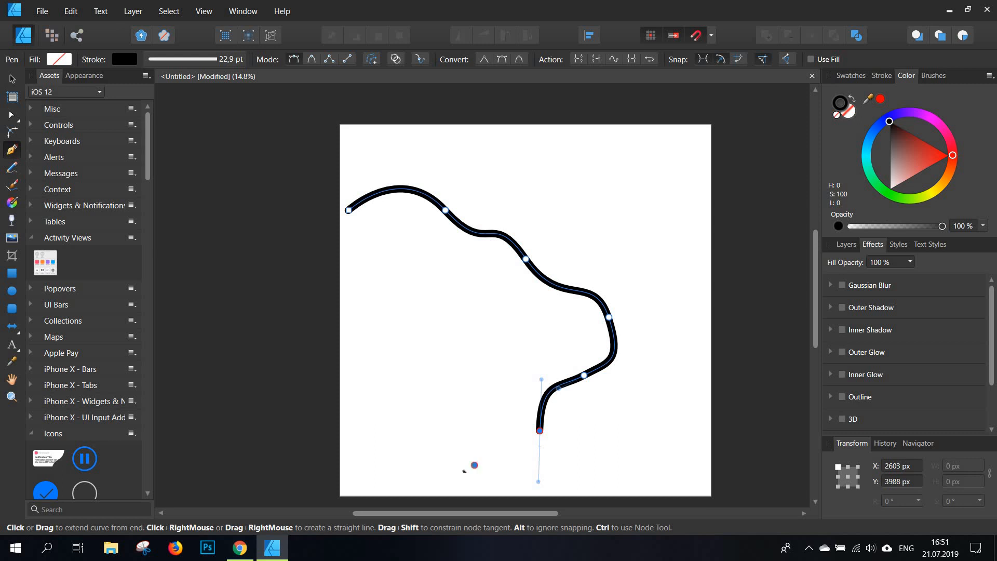
pyautogui.moveTo(474, 465); pyautogui.dragTo(434, 435)
pyautogui.moveTo(369, 478); pyautogui.dragTo(365, 487)
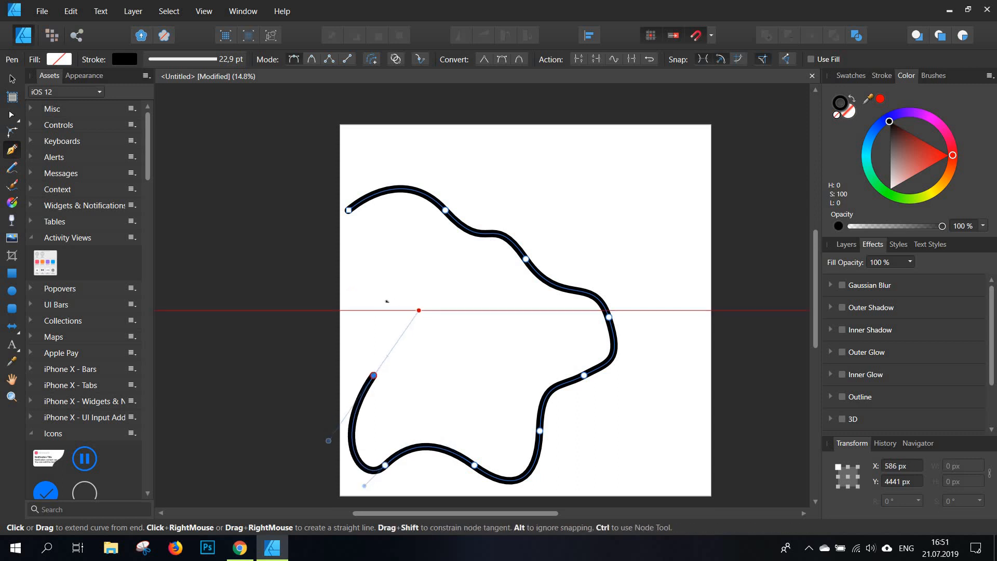
pyautogui.moveTo(374, 300); pyautogui.dragTo(373, 222)
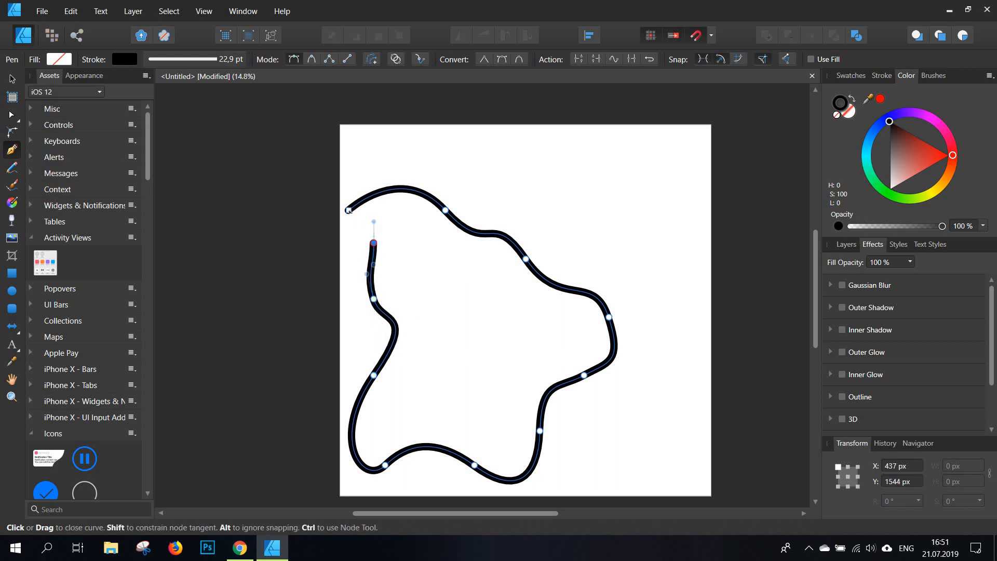
pyautogui.click(348, 210)
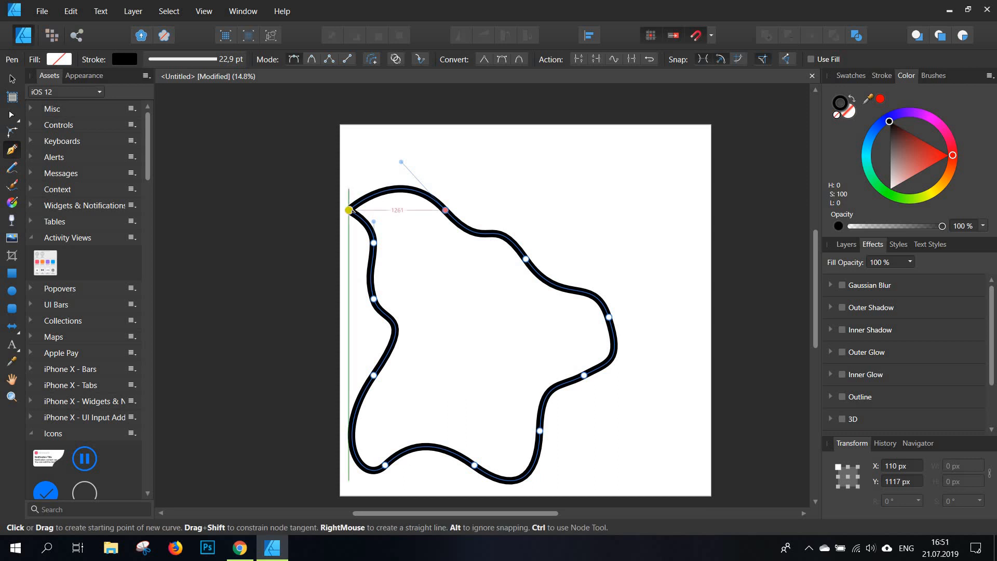
# - Convert the sharp starting node of the closed wavy shape to a smooth node
pyautogui.press('a')
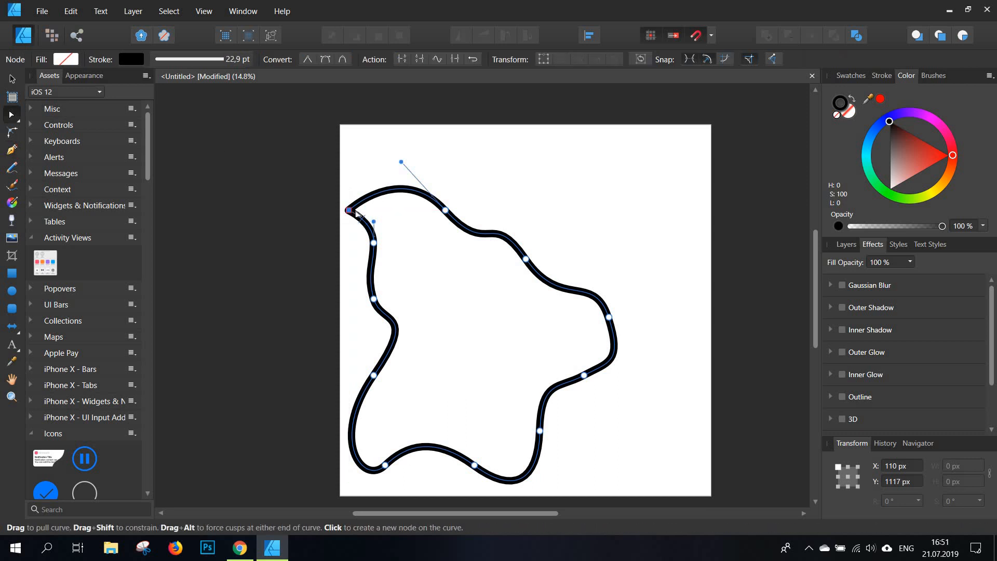
pyautogui.scroll(10, 361, 220)
pyautogui.scroll(-3, 362, 221)
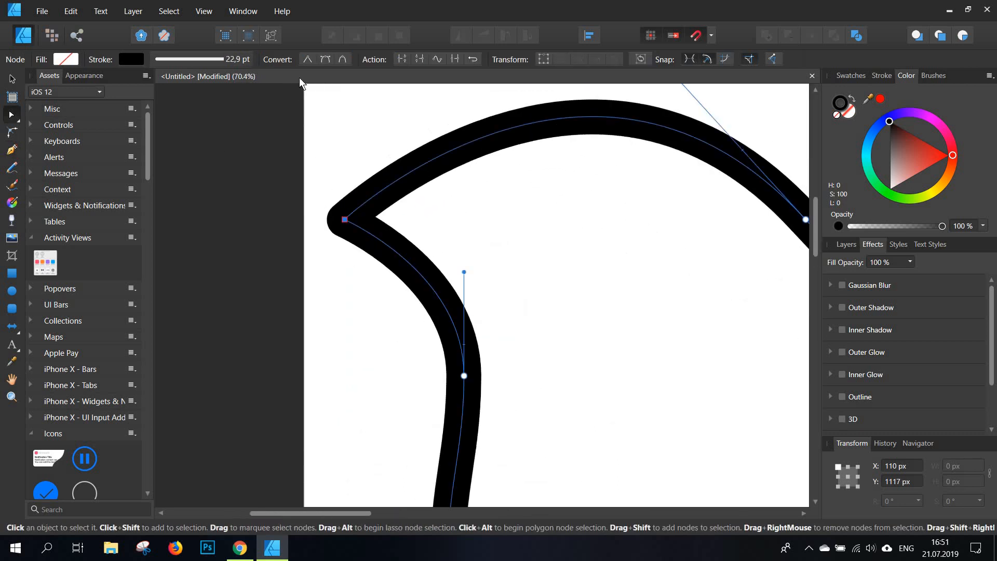
pyautogui.click(324, 60)
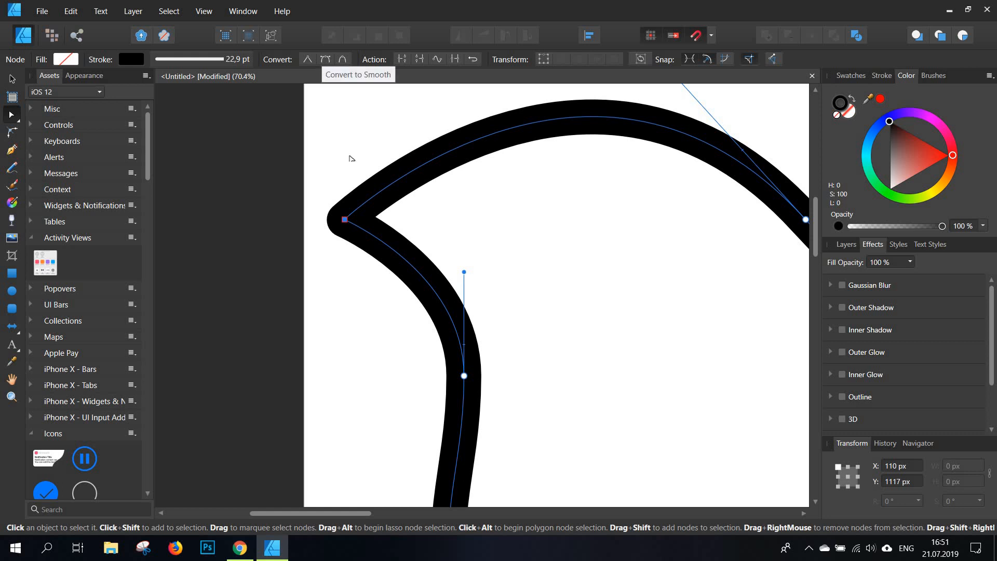
pyautogui.moveTo(393, 168)
pyautogui.mouseDown()
pyautogui.moveTo(361, 134)
pyautogui.moveTo(334, 129)
pyautogui.moveTo(381, 156)
pyautogui.mouseUp()
pyautogui.scroll(-8, 380, 156)
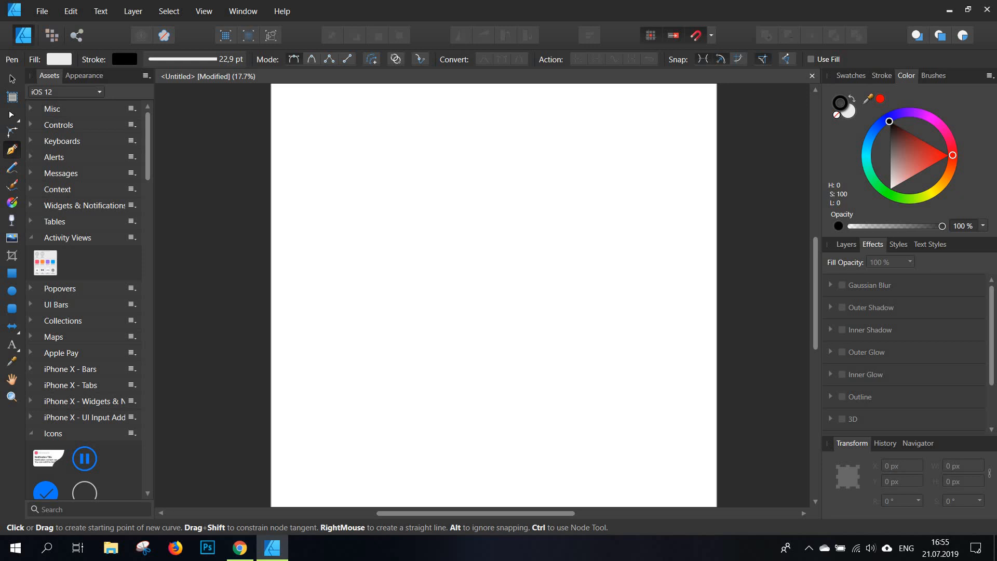
# - Try to draw a Pen tool arc on the empty page, redirect its end handle, add a segment turning back beneath it, and undo it
pyautogui.click(305, 282)
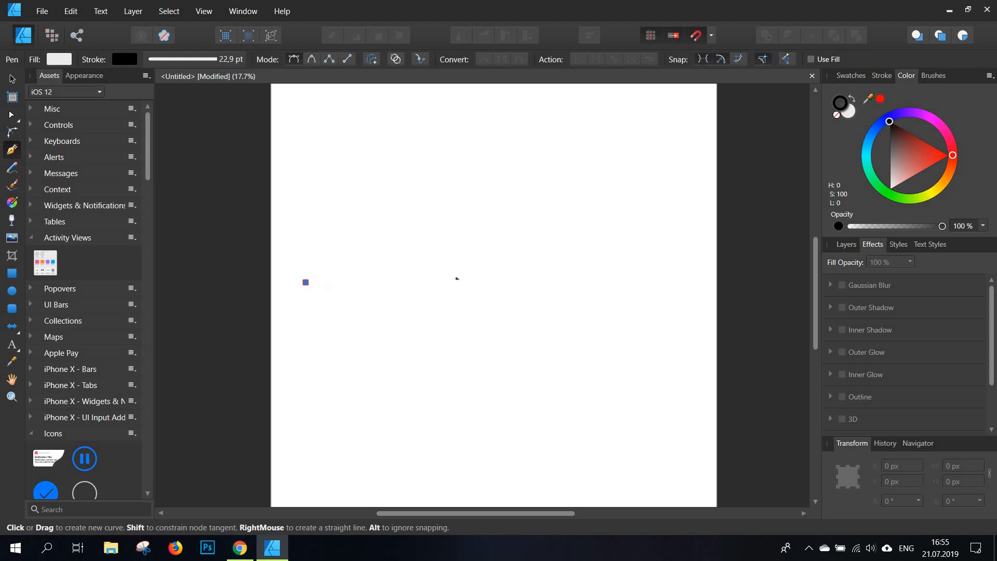
pyautogui.moveTo(447, 270); pyautogui.dragTo(519, 325)
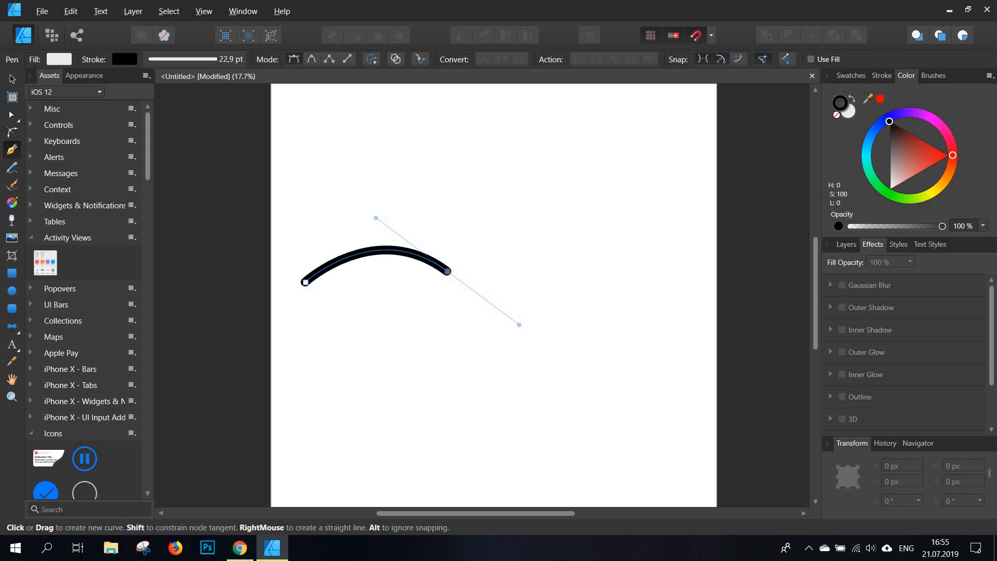
pyautogui.moveTo(519, 325); pyautogui.dragTo(464, 268)
pyautogui.moveTo(524, 242); pyautogui.dragTo(492, 303)
pyautogui.moveTo(513, 340); pyautogui.dragTo(539, 353)
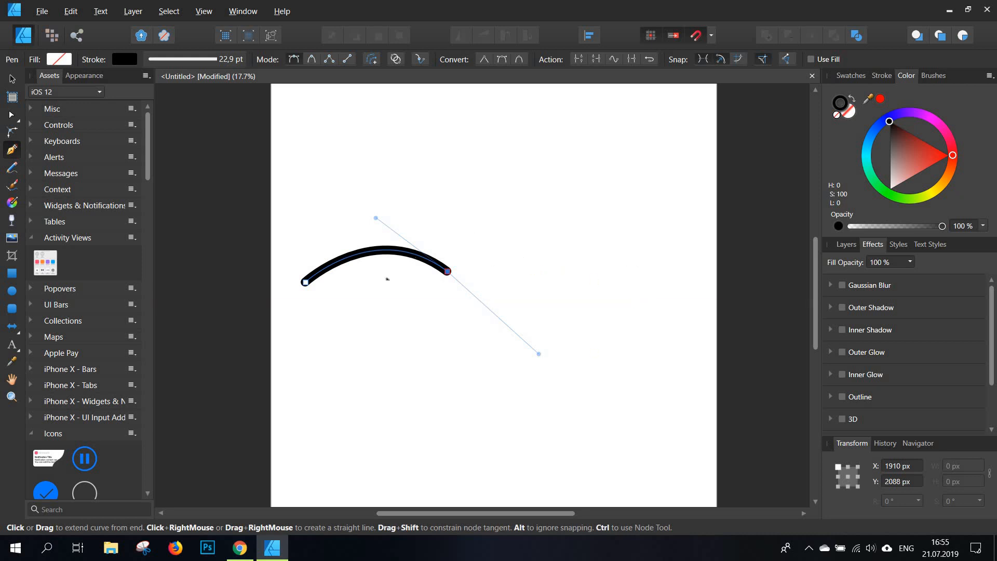
pyautogui.moveTo(386, 271); pyautogui.dragTo(359, 265)
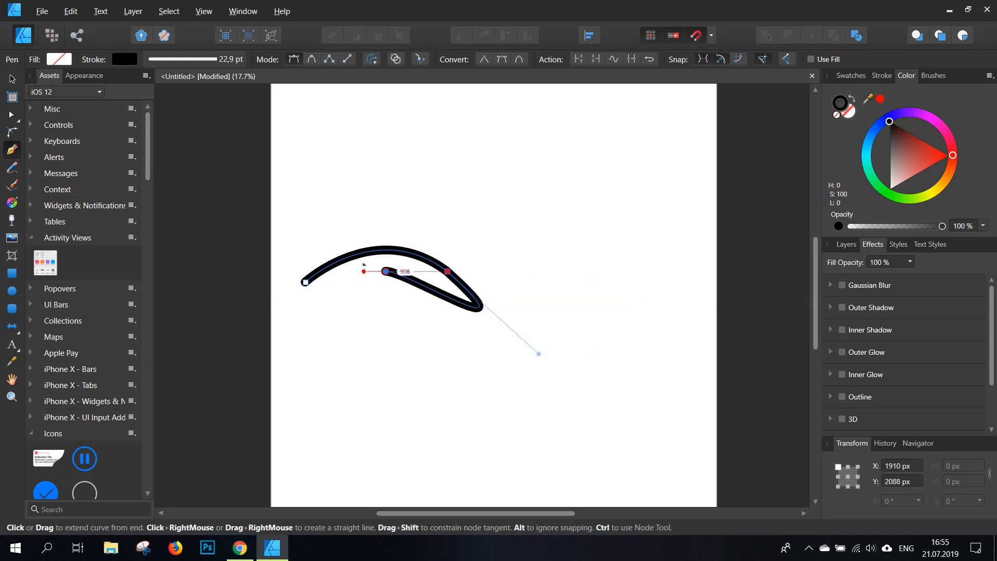
pyautogui.moveTo(375, 233); pyautogui.dragTo(311, 201)
pyautogui.hotkey('ctrl', 'z')
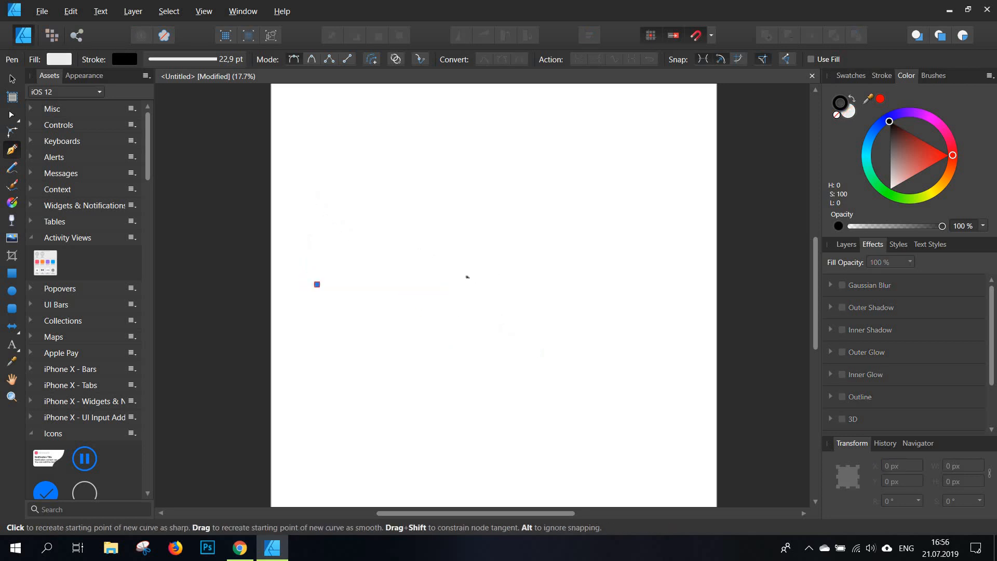
# - Try another arc with a long end handle, redirect that handle back over the curve, and undo the arc
pyautogui.moveTo(470, 274); pyautogui.dragTo(578, 358)
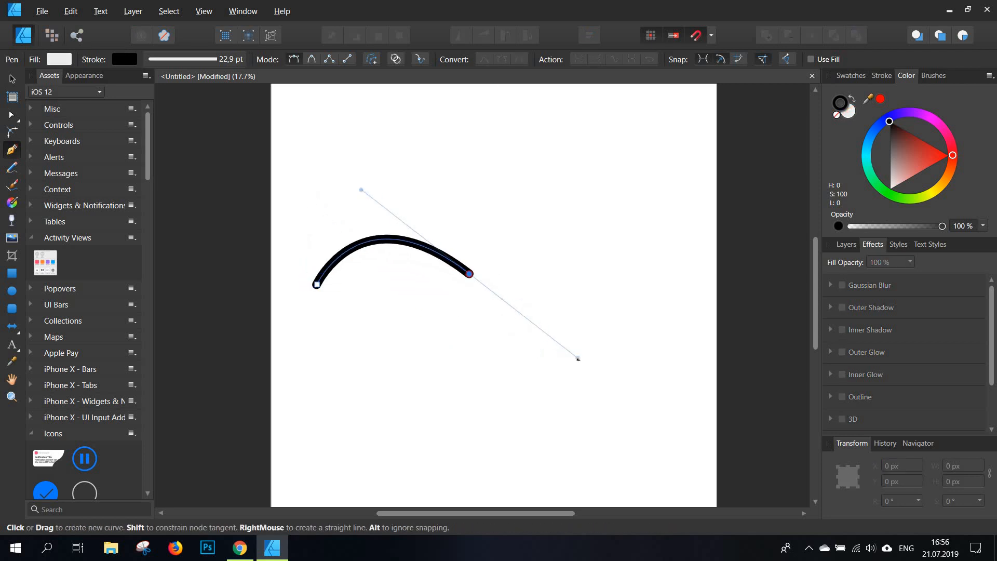
pyautogui.moveTo(559, 287); pyautogui.dragTo(477, 264)
pyautogui.hotkey('ctrl', 'z')
# - Draw a closed crescent about 1698 by 448 px from an arc, a sharp end node without leading handle, and a return path beneath; select it
pyautogui.click(468, 304)
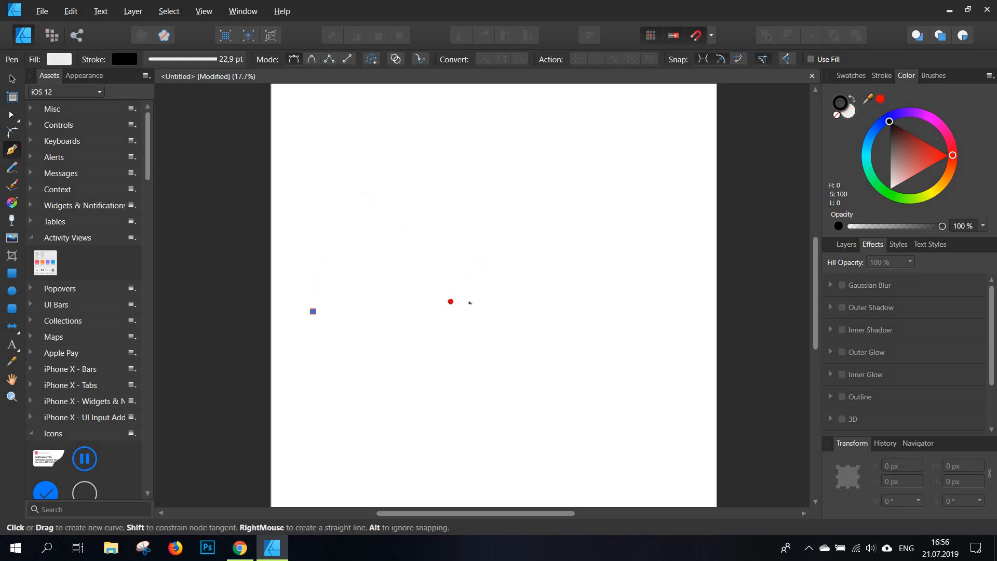
pyautogui.moveTo(469, 301); pyautogui.dragTo(581, 379)
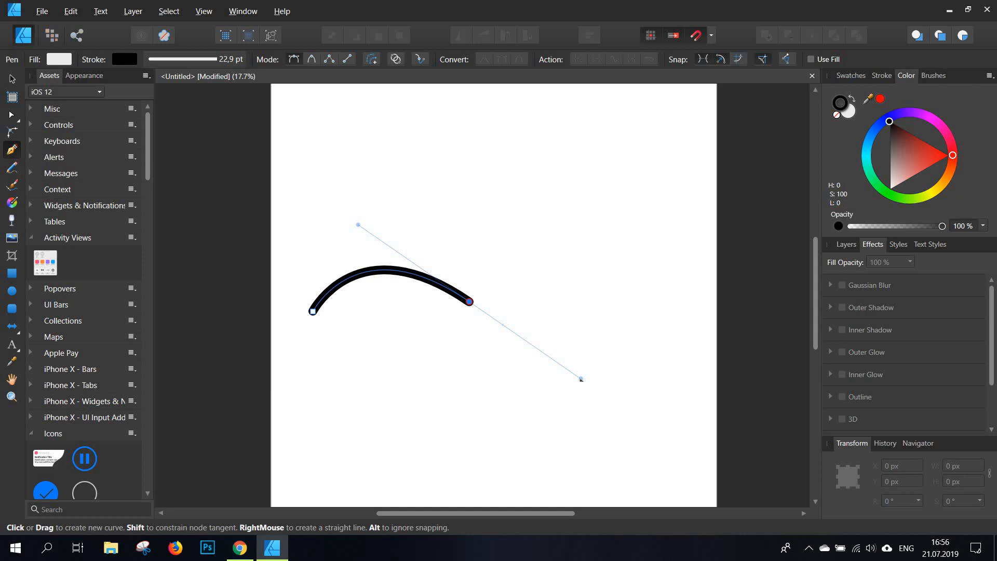
pyautogui.moveTo(509, 334); pyautogui.dragTo(466, 301)
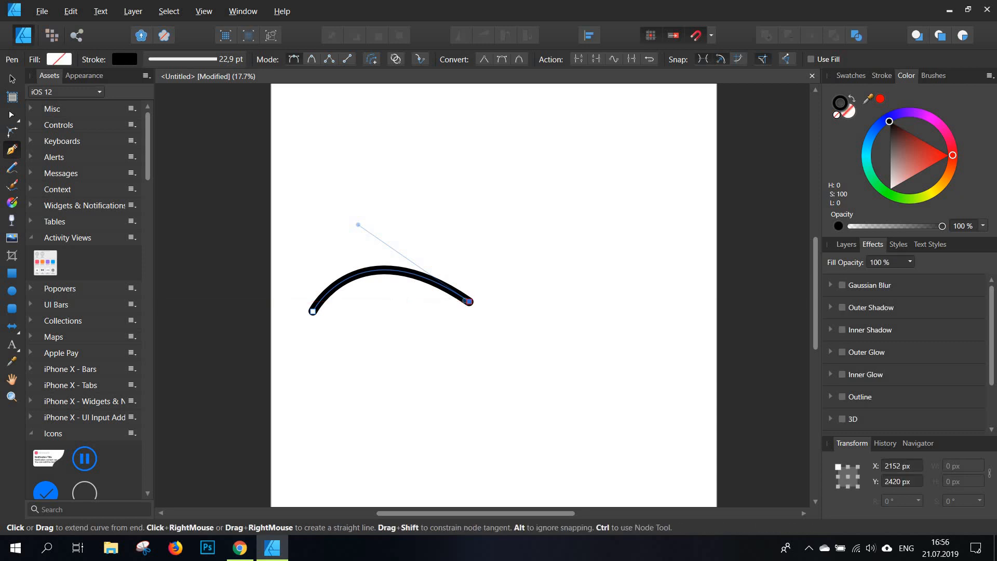
pyautogui.moveTo(398, 290); pyautogui.dragTo(373, 297)
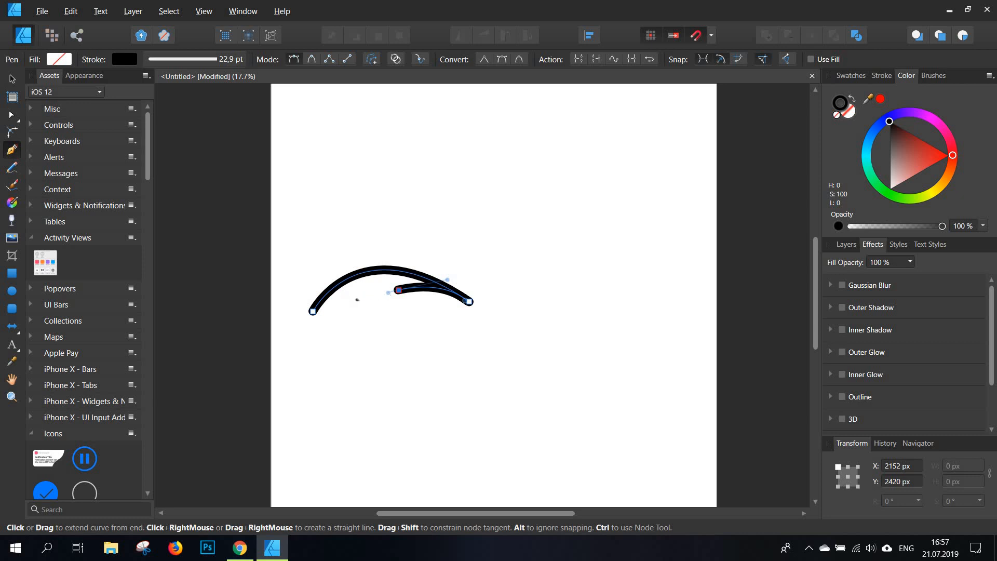
pyautogui.click(313, 311)
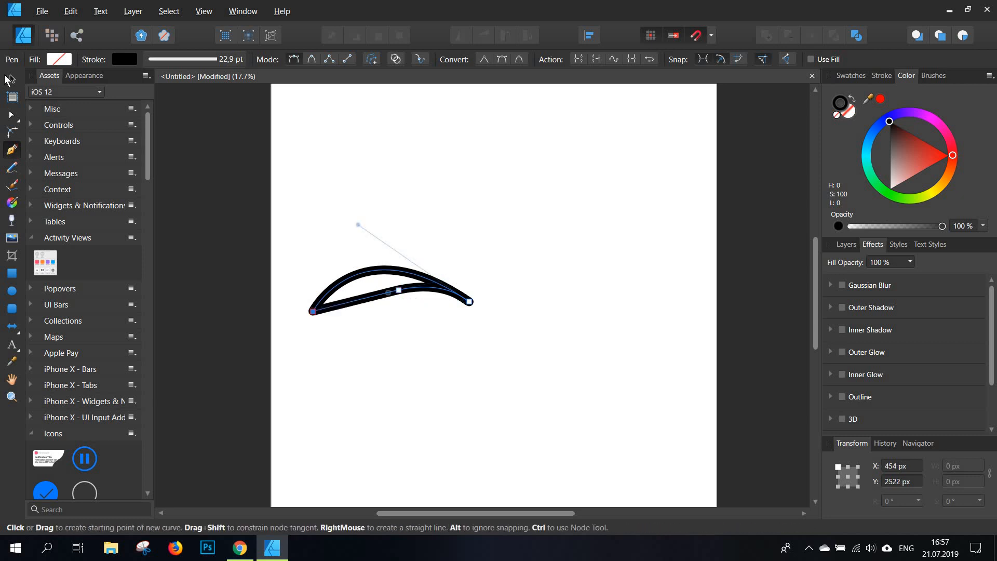
pyautogui.press('v')
pyautogui.scroll(4, 382, 274)
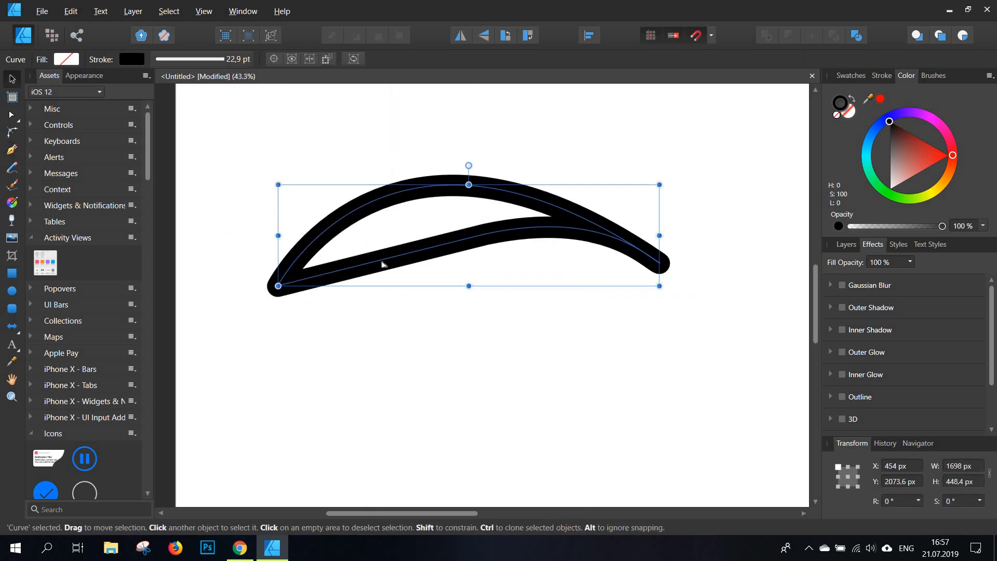
# - Try to bend the crescent's lower edge downward with the Node tool and undo it
pyautogui.press('a')
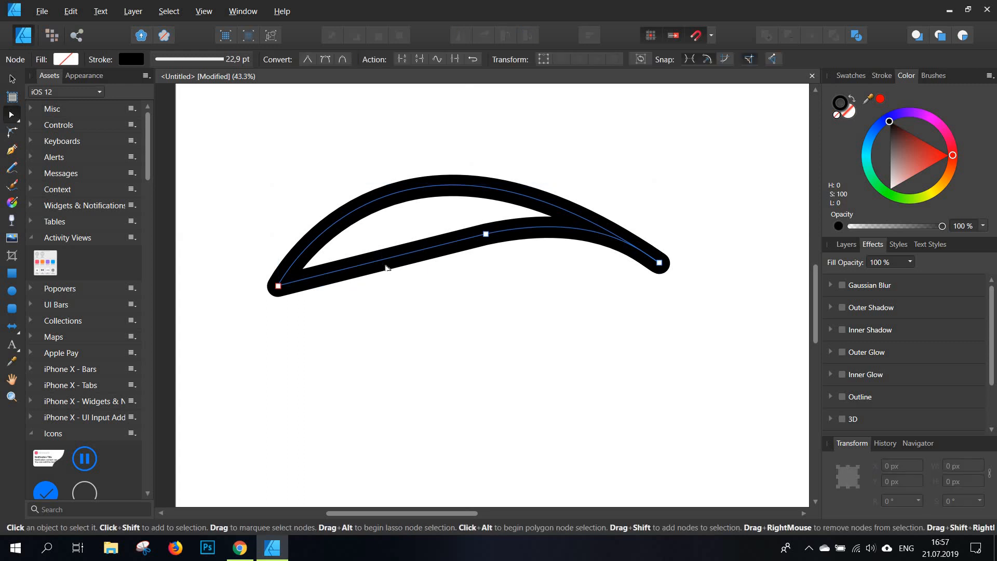
pyautogui.moveTo(404, 250); pyautogui.dragTo(428, 309)
pyautogui.hotkey('ctrl', 'z')
# - Delete the crescent's middle node on the lower path, then add a new node halfway along the straightened edge and move it up
pyautogui.click(486, 234)
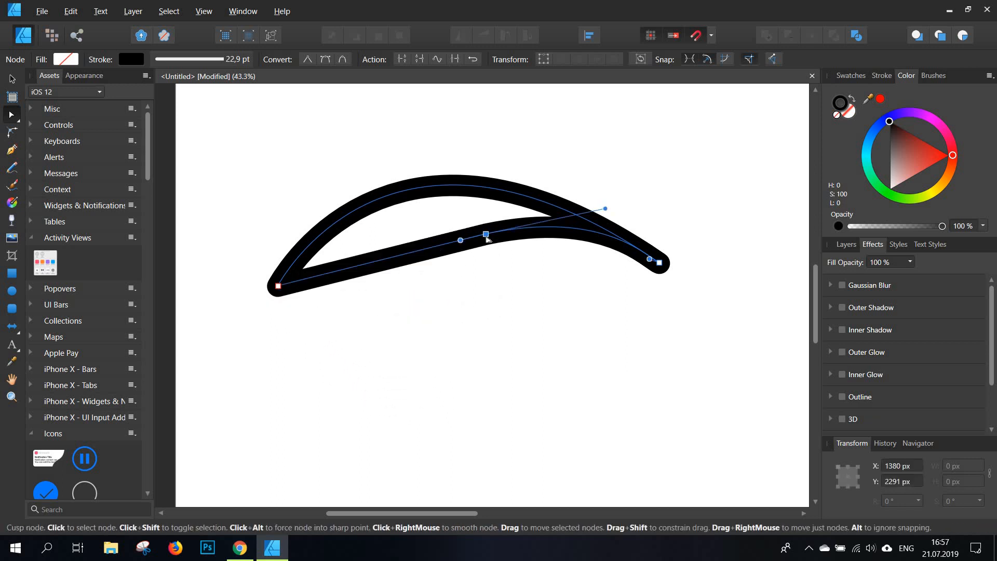
pyautogui.press('Delete')
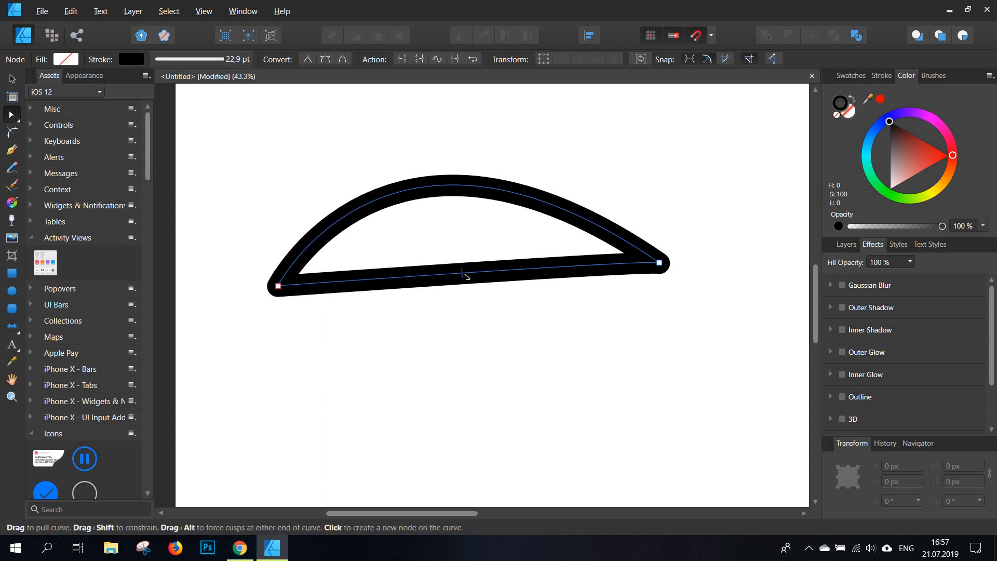
pyautogui.click(463, 273)
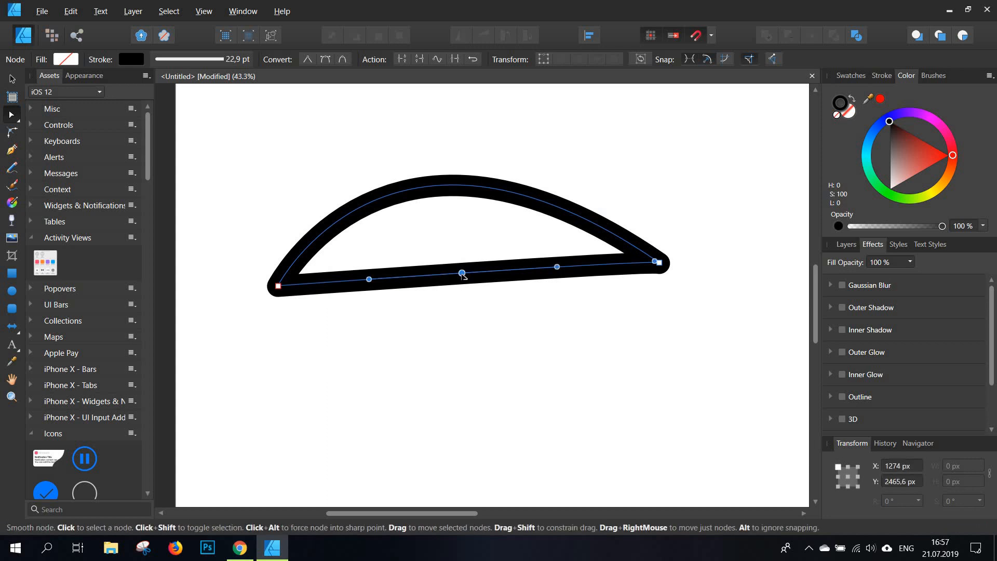
pyautogui.moveTo(462, 271); pyautogui.dragTo(509, 234)
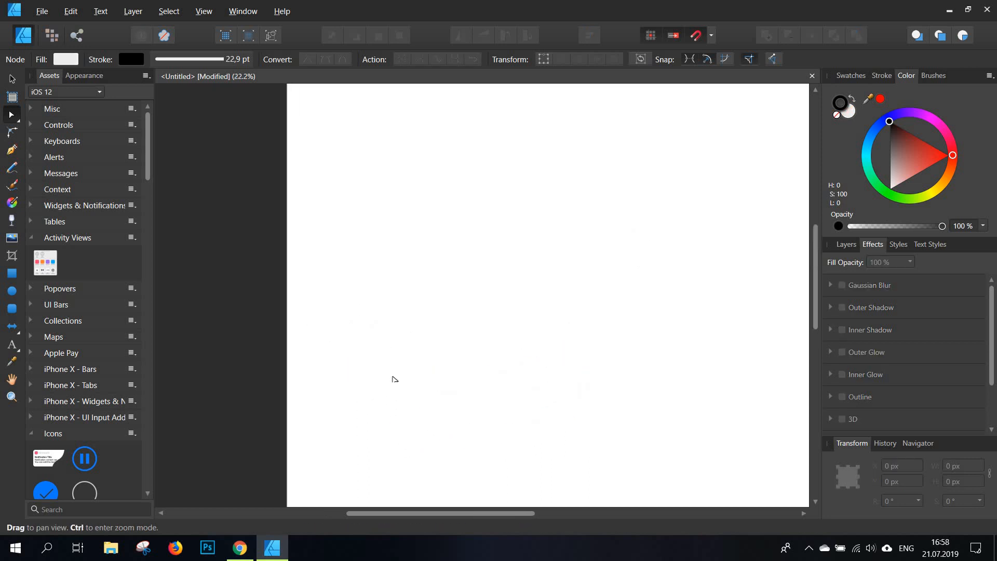
# - On the empty page, draw a horizontal Pen segment ending in an upward arch about 837 px wide, with its leading handle turned horizontal
pyautogui.scroll(-1, 395, 379)
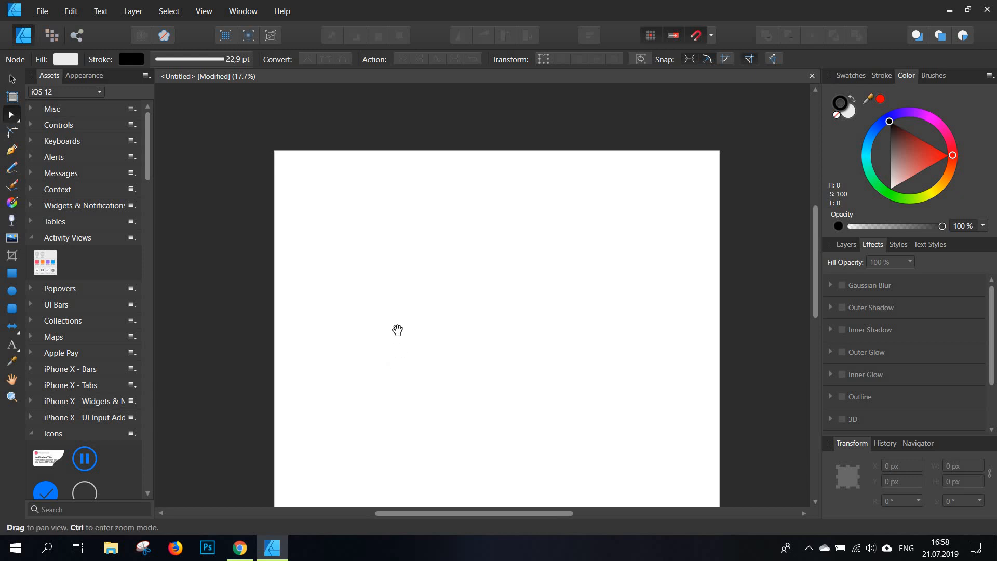
pyautogui.press('p')
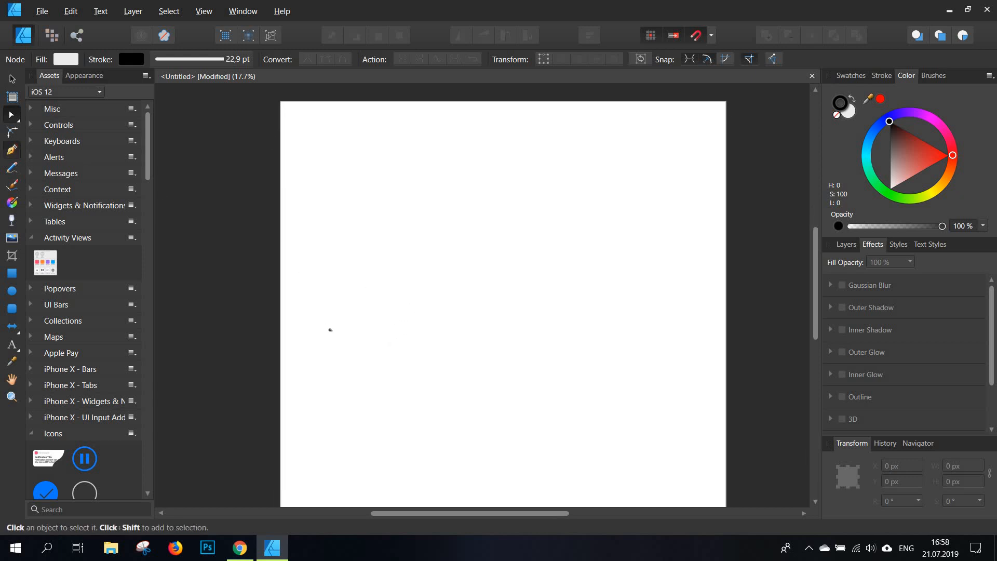
pyautogui.click(317, 324)
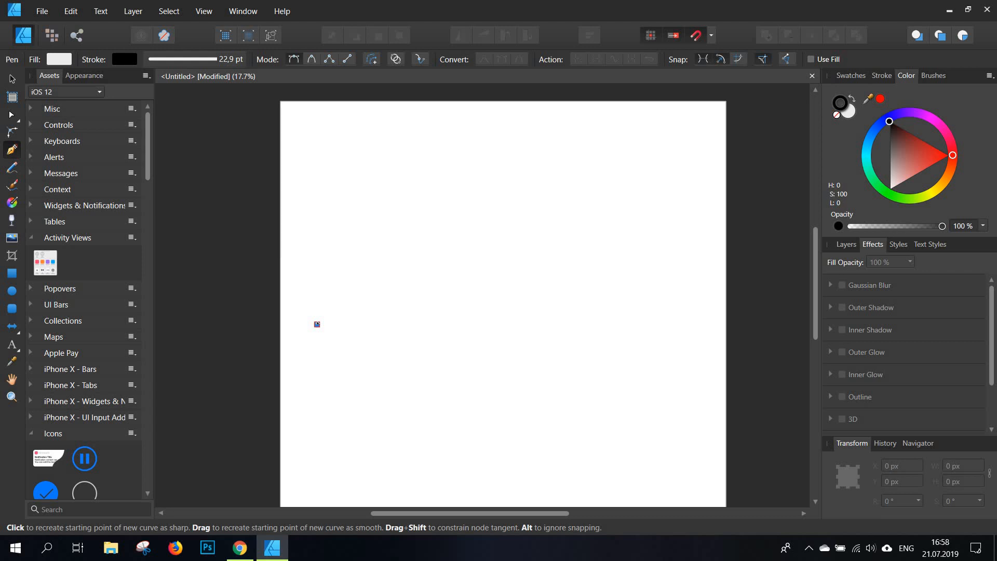
pyautogui.click(386, 324)
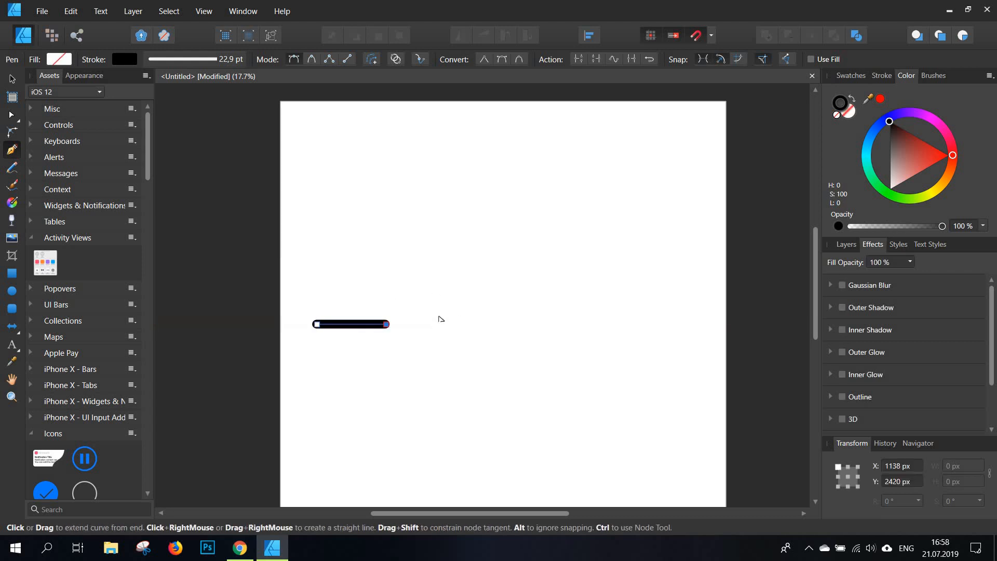
pyautogui.scroll(1, 434, 325)
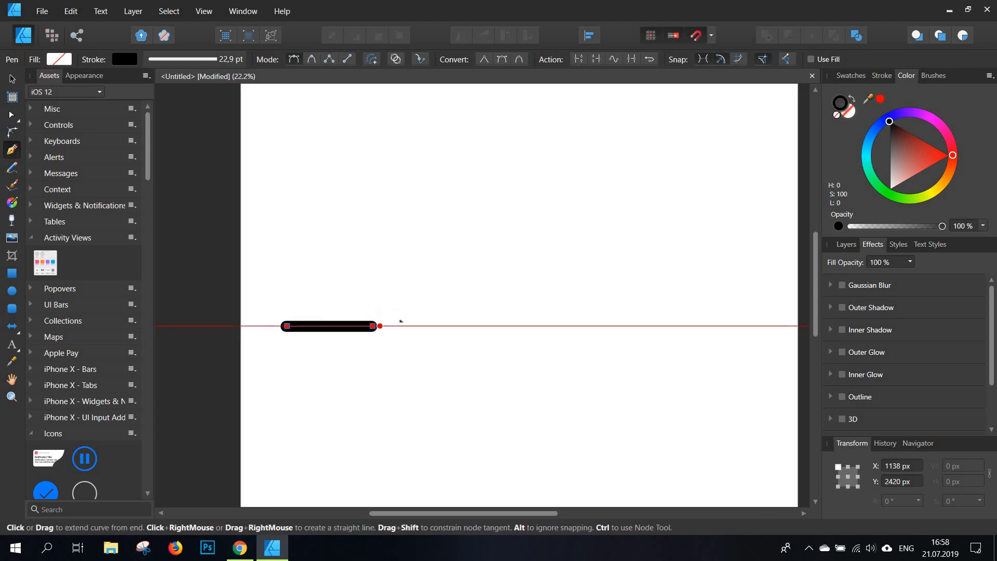
pyautogui.moveTo(468, 325); pyautogui.dragTo(520, 397)
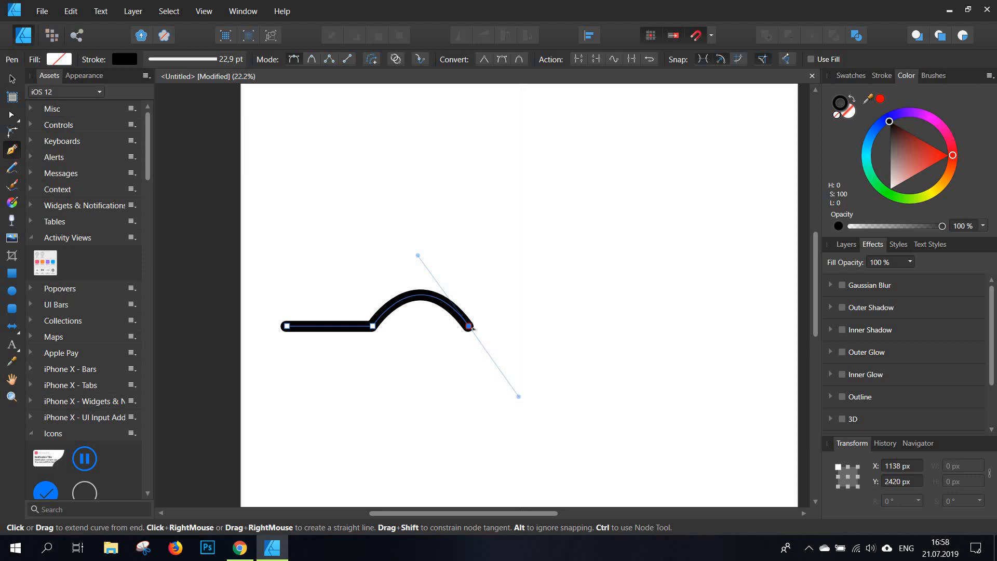
pyautogui.keyDown('alt'); pyautogui.click(519, 396); pyautogui.keyUp('alt')
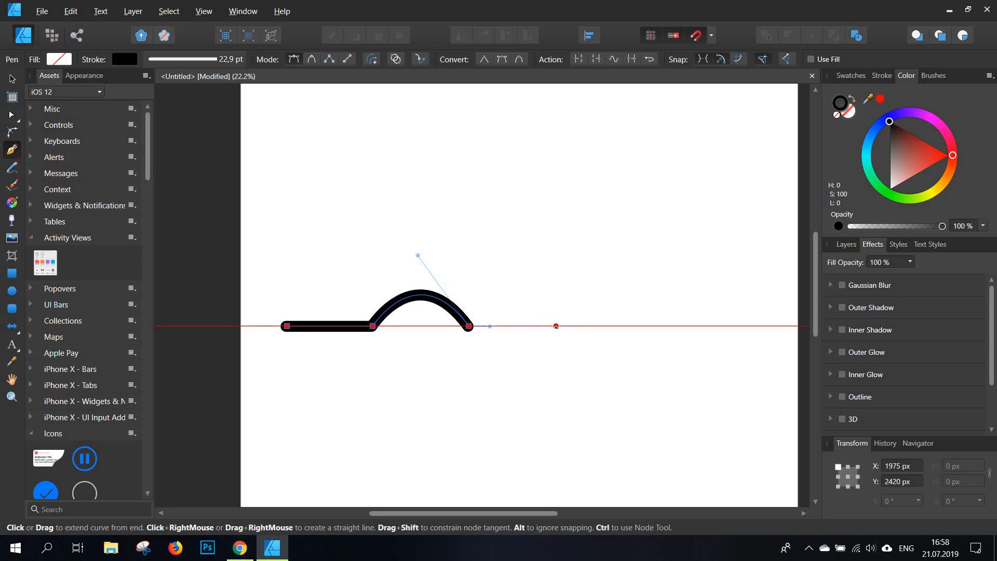
# - Continue the path with a horizontal segment about 754 px long, a downward arc about 911 px wide, and a final horizontal segment
pyautogui.click(556, 326)
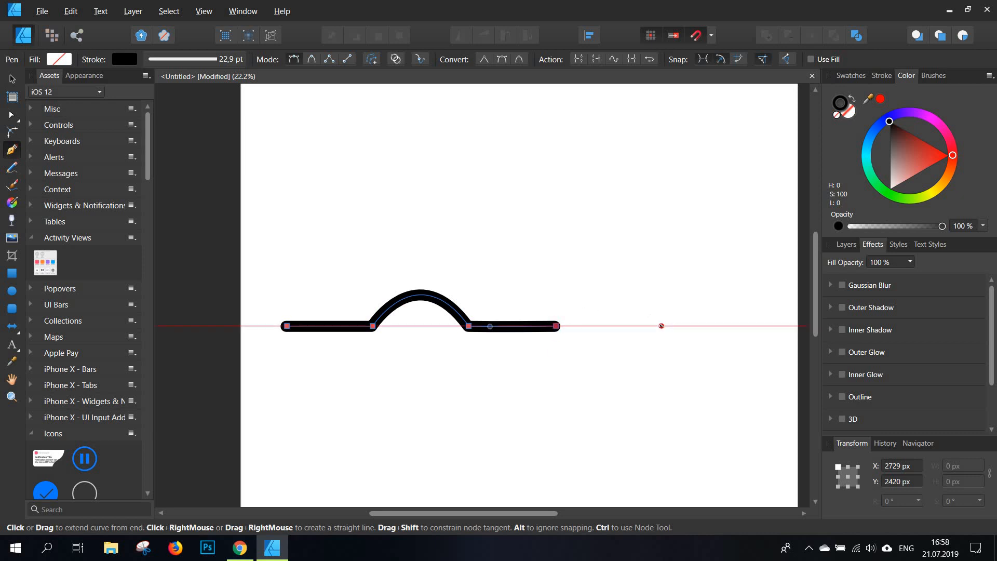
pyautogui.moveTo(659, 326); pyautogui.dragTo(704, 389)
pyautogui.moveTo(713, 354); pyautogui.dragTo(714, 246)
pyautogui.click(666, 323)
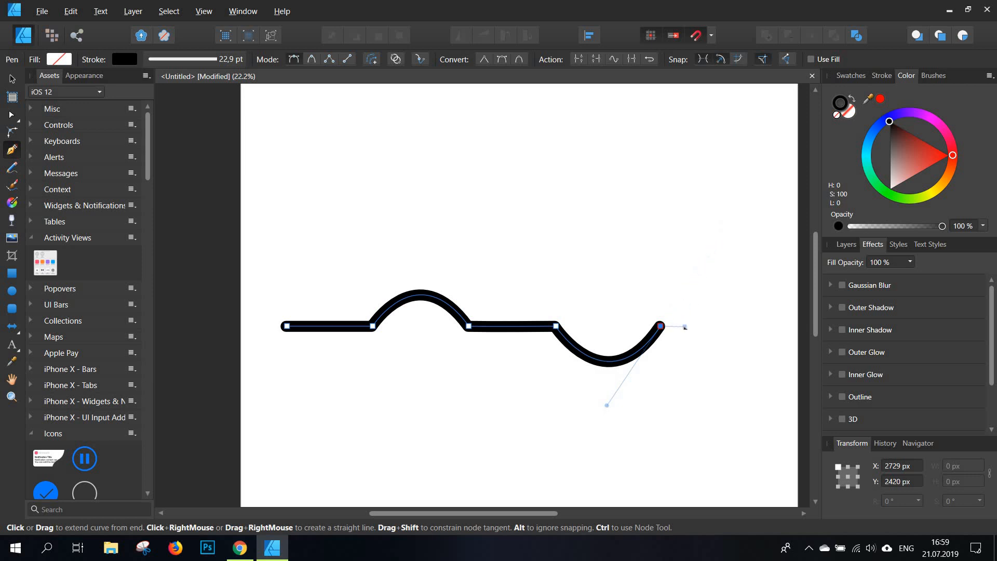
pyautogui.click(685, 327)
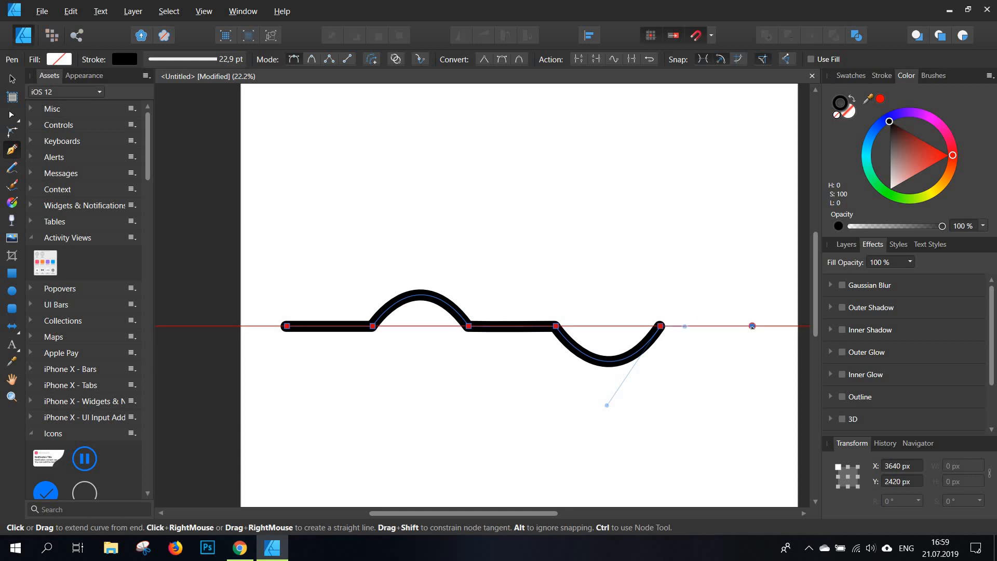
pyautogui.click(751, 326)
# - Start a path beneath the first one with a 745 px horizontal segment and a curve down-left, its leading handle redirected up-right
pyautogui.moveTo(282, 199); pyautogui.dragTo(282, 320)
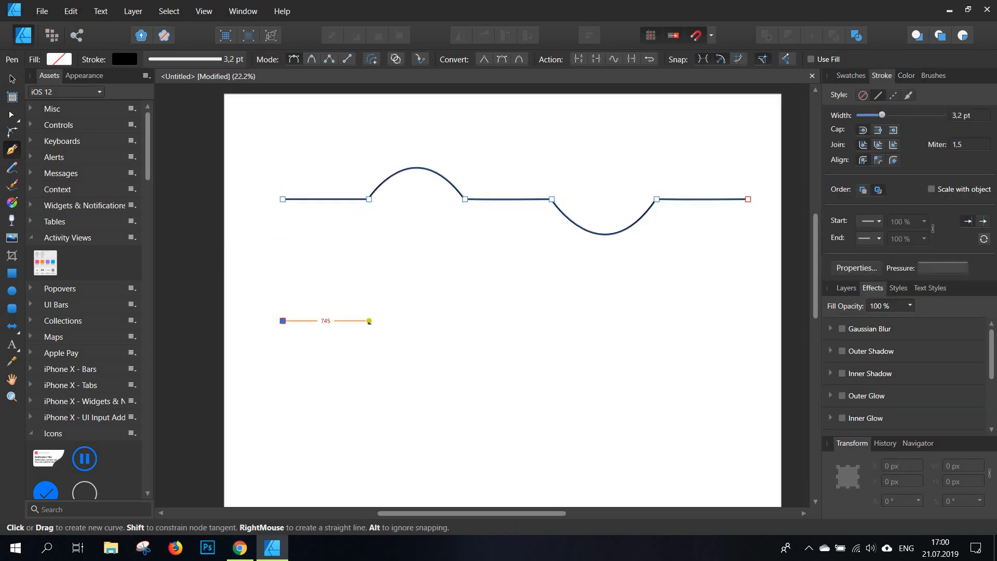
pyautogui.click(368, 320)
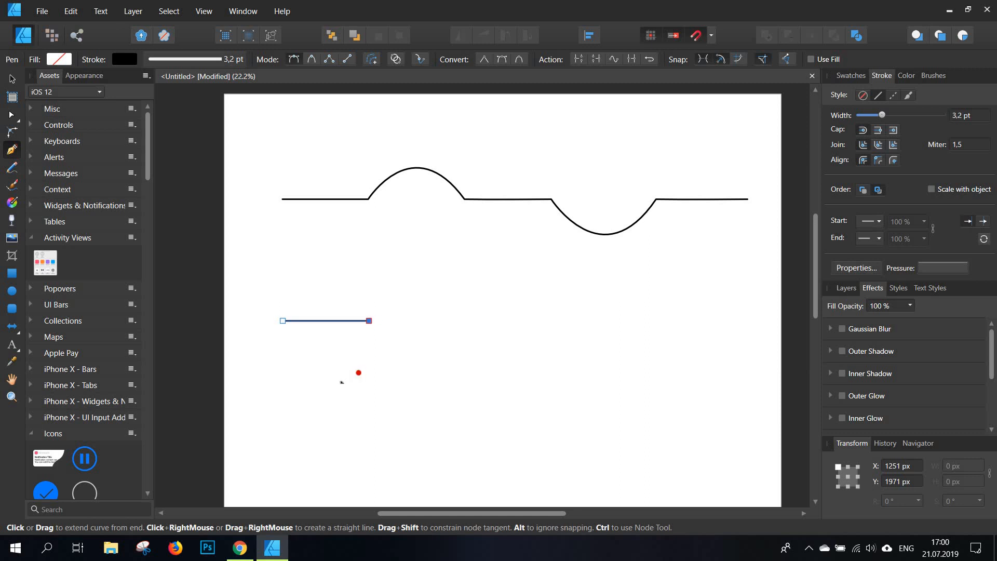
pyautogui.moveTo(341, 380); pyautogui.dragTo(299, 410)
pyautogui.moveTo(299, 409); pyautogui.dragTo(387, 353)
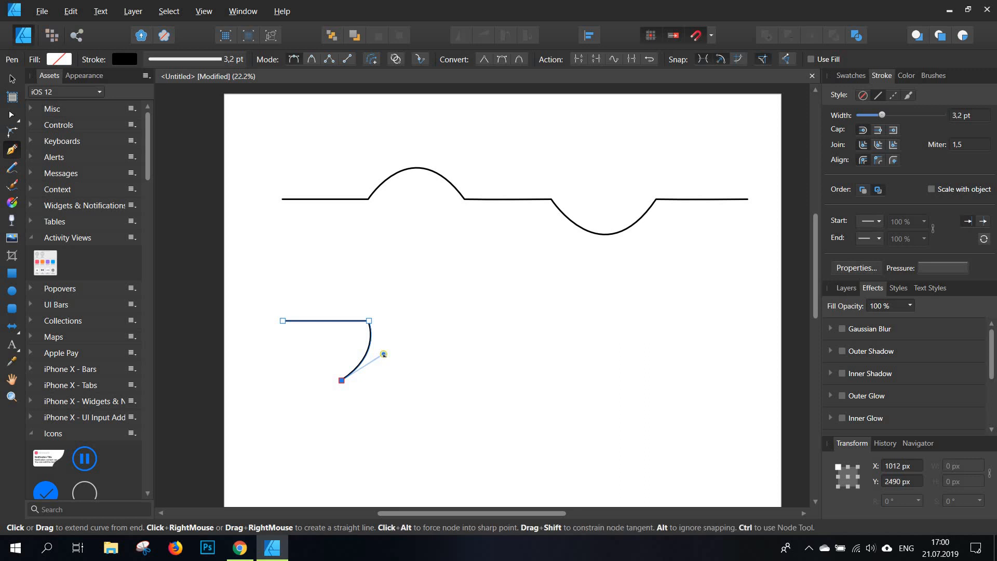
pyautogui.press('alt')
# - Curve the path back up to the horizontal segment's level, turn the leading handle horizontal, and add a horizontal segment about 555 px long
pyautogui.moveTo(412, 320); pyautogui.dragTo(438, 286)
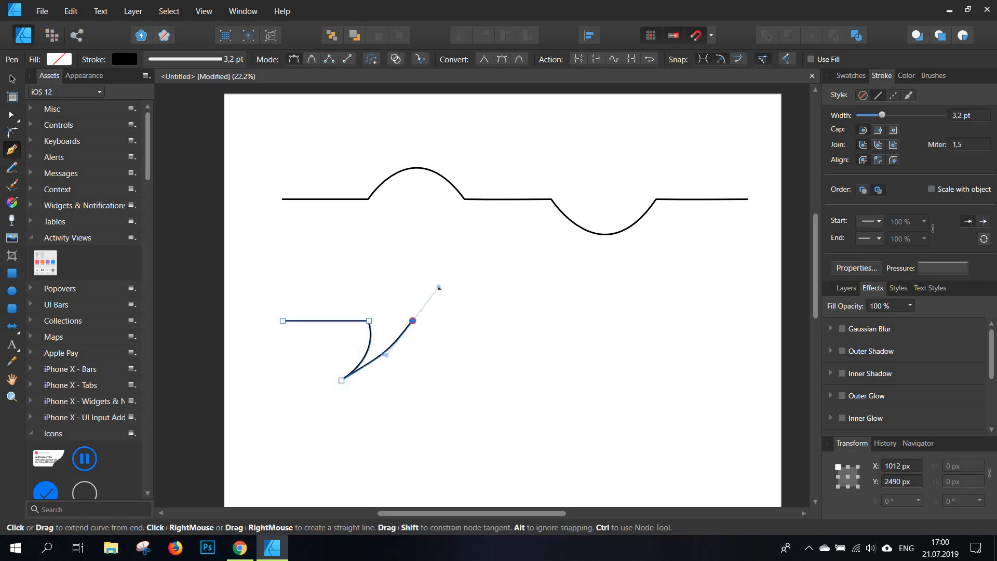
pyautogui.moveTo(444, 305); pyautogui.dragTo(443, 320)
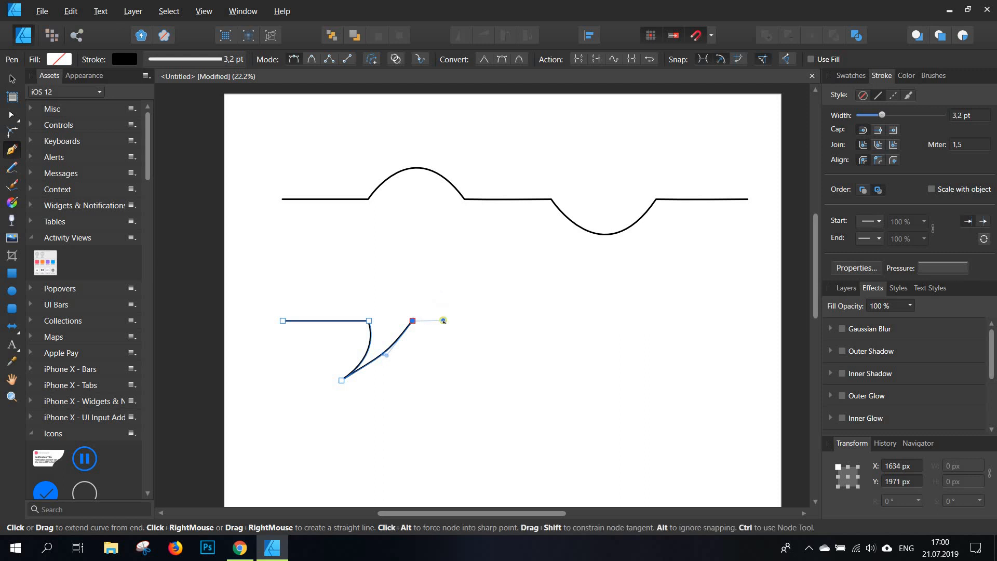
pyautogui.click(476, 321)
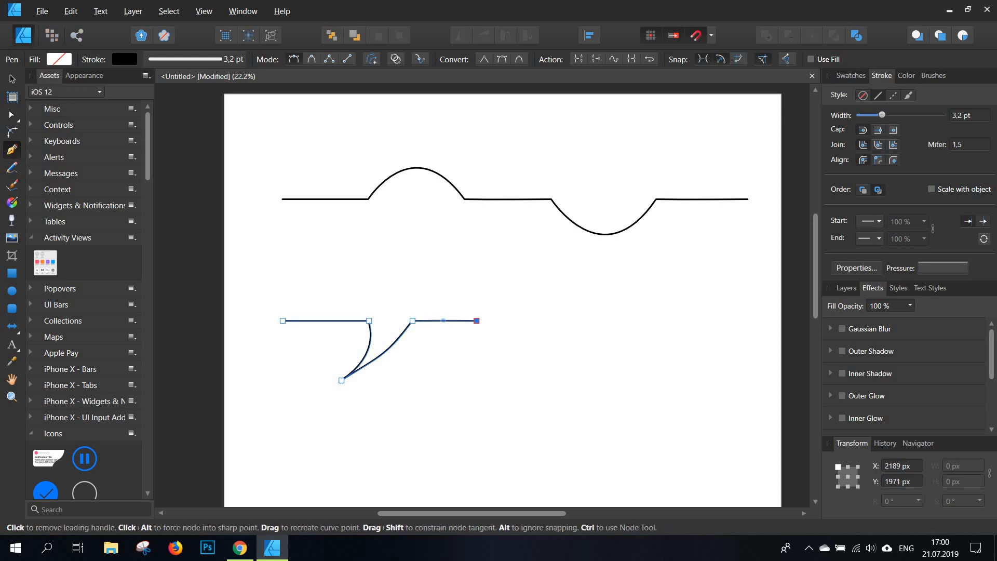
# - Add a straight segment slanting down-left and a bowl-shaped curve from it, with the curve's leading handle redirected upward
pyautogui.click(443, 380)
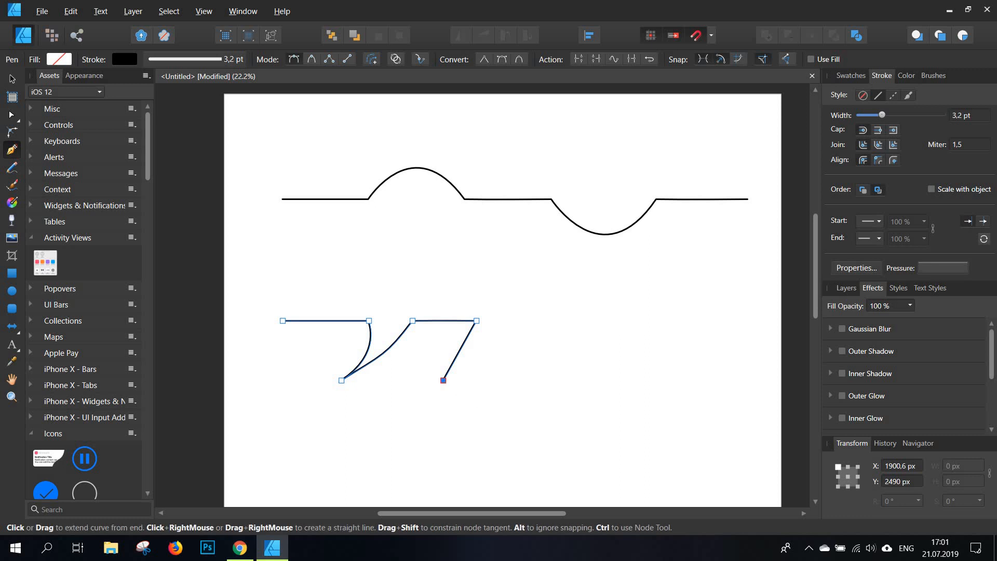
pyautogui.moveTo(503, 407); pyautogui.dragTo(487, 359)
# - Try several end points for the segment rising from the bowl-shaped curve, undoing each one
pyautogui.click(487, 358)
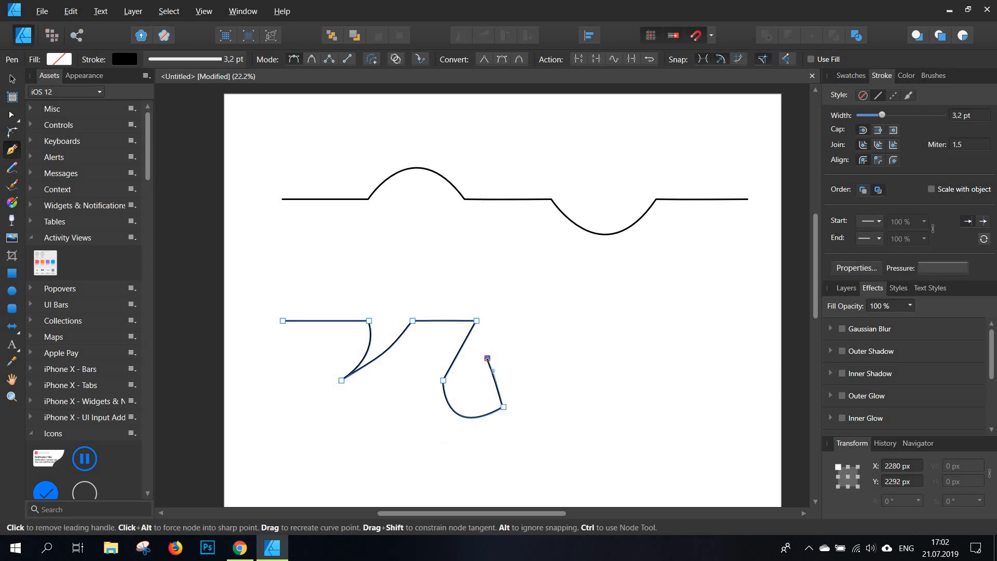
pyautogui.hotkey('ctrl', 'z')
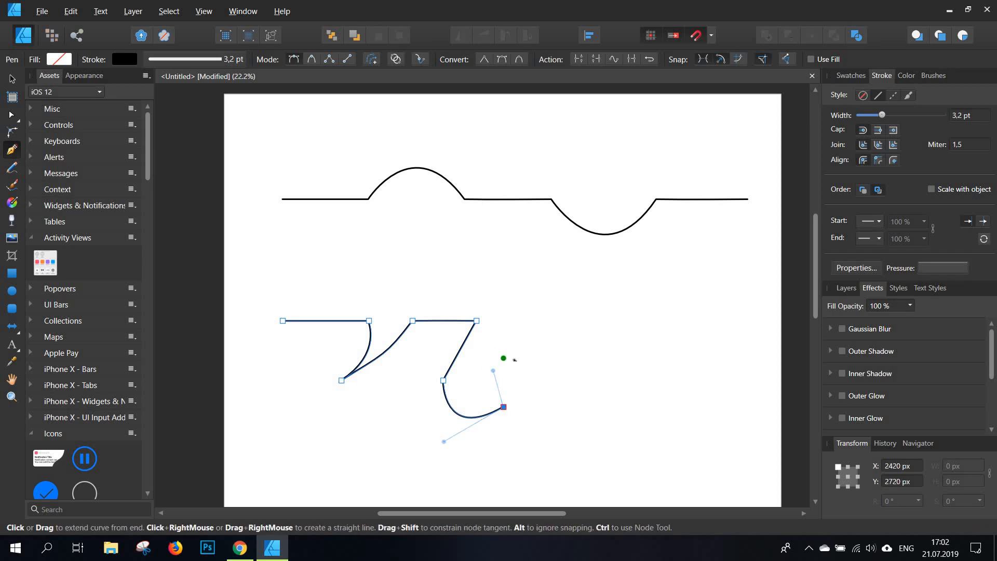
pyautogui.click(515, 358)
pyautogui.hotkey('ctrl', 'z')
pyautogui.click(514, 348)
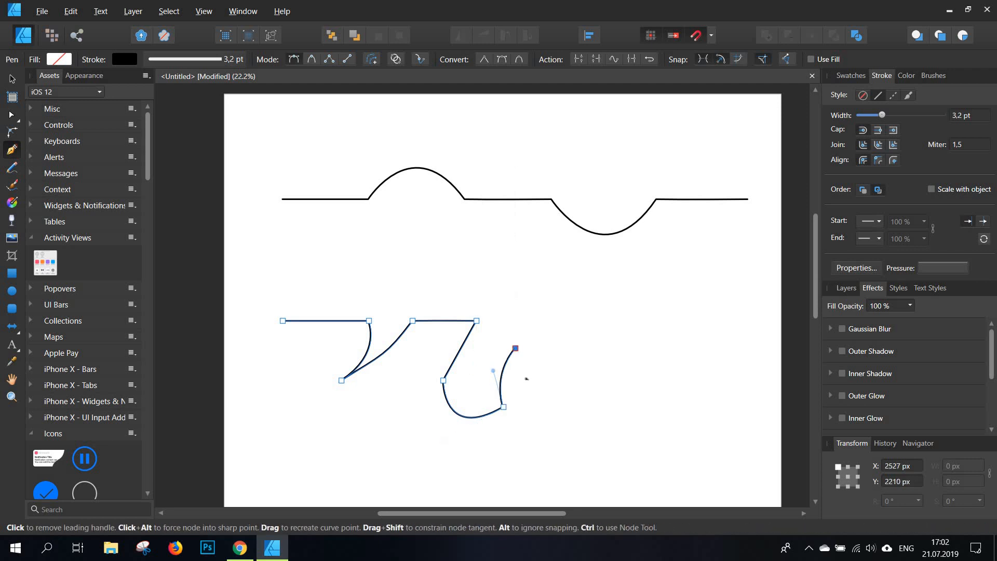
pyautogui.hotkey('ctrl', 'z')
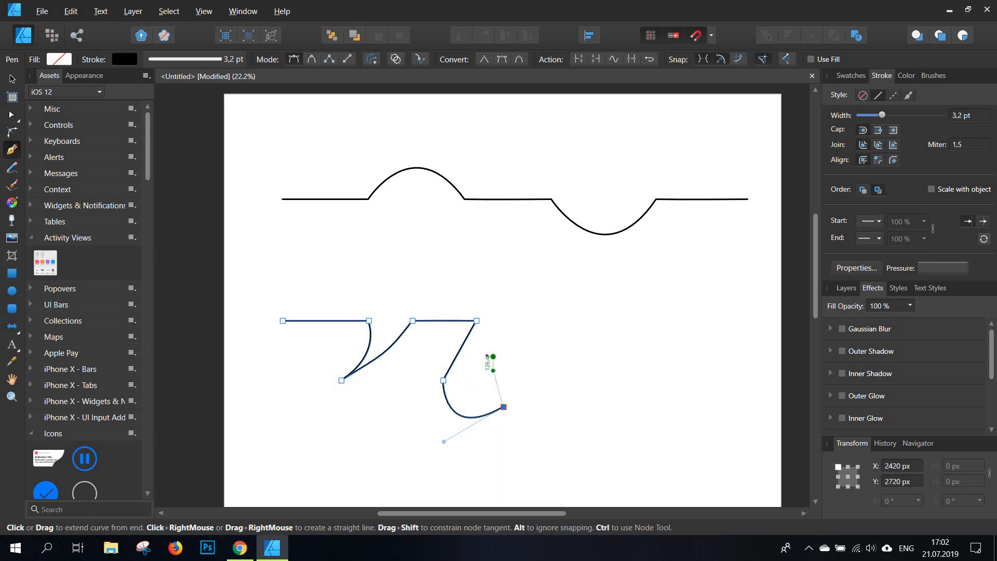
# - Extend the path with a segment leaning up-left, a short horizontal segment, and smooth curves running down to a node at X 3485, Y 3063 px
pyautogui.click(486, 353)
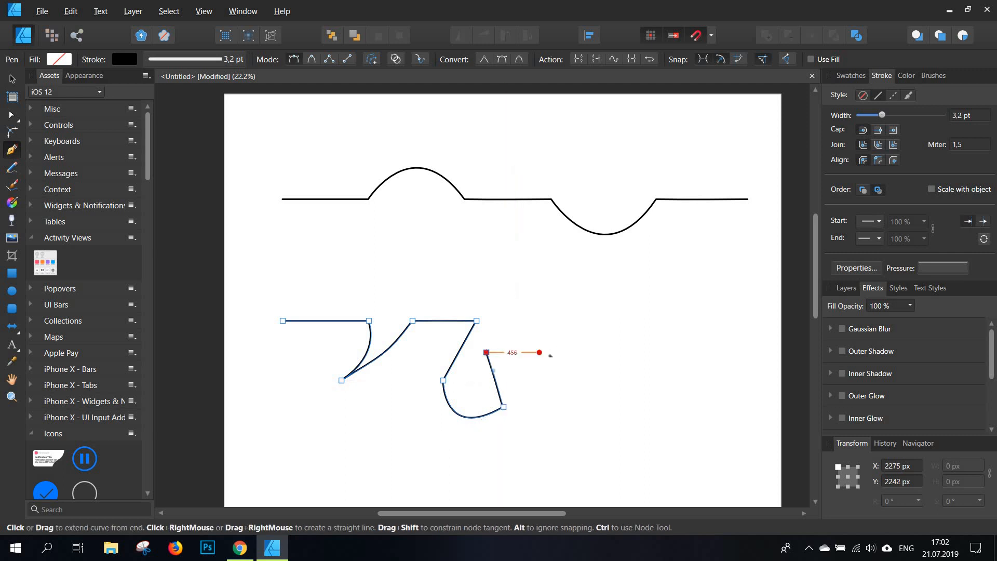
pyautogui.click(542, 352)
pyautogui.moveTo(565, 408); pyautogui.dragTo(647, 463)
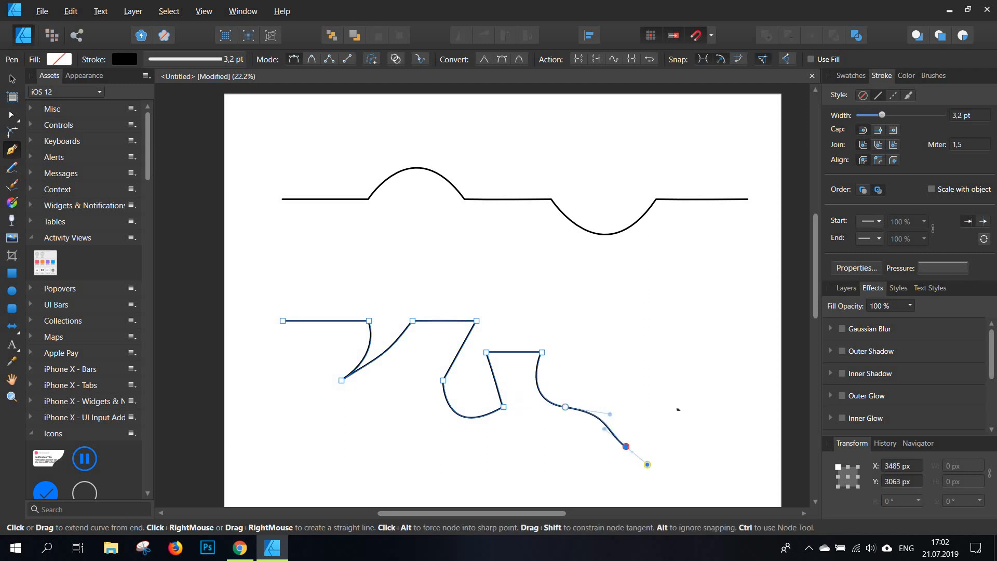
# - Continue with smooth curves up around the right side and back left over the top, ending in a node with its leading handle turned down-left
pyautogui.moveTo(706, 387); pyautogui.dragTo(706, 386)
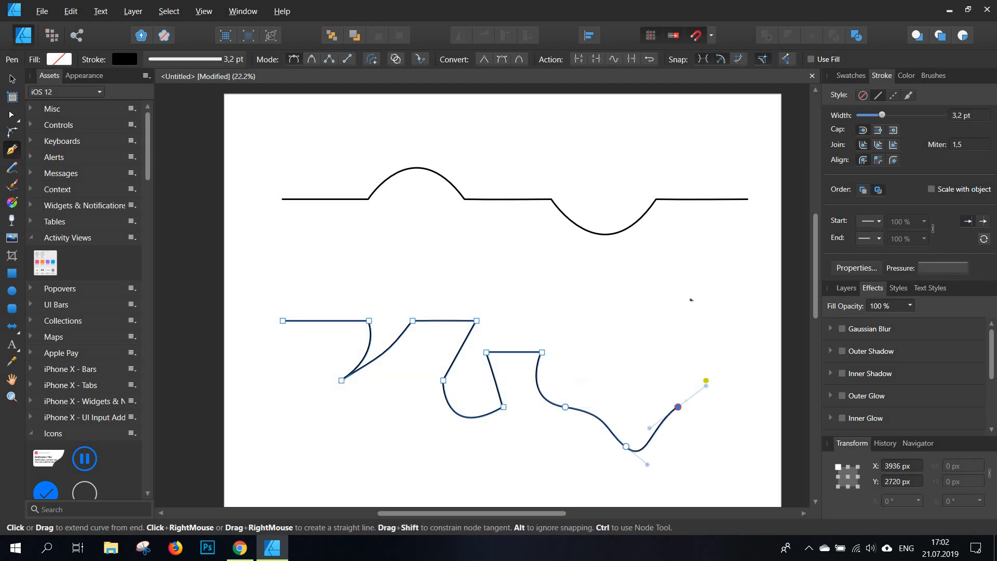
pyautogui.moveTo(678, 300); pyautogui.dragTo(657, 288)
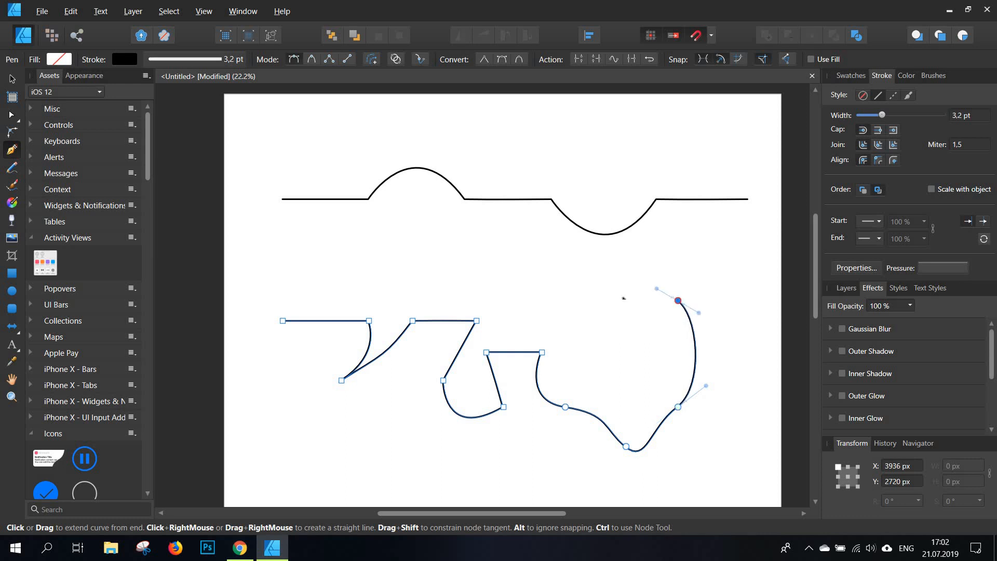
pyautogui.moveTo(596, 313); pyautogui.dragTo(589, 321)
pyautogui.moveTo(525, 275); pyautogui.dragTo(495, 265)
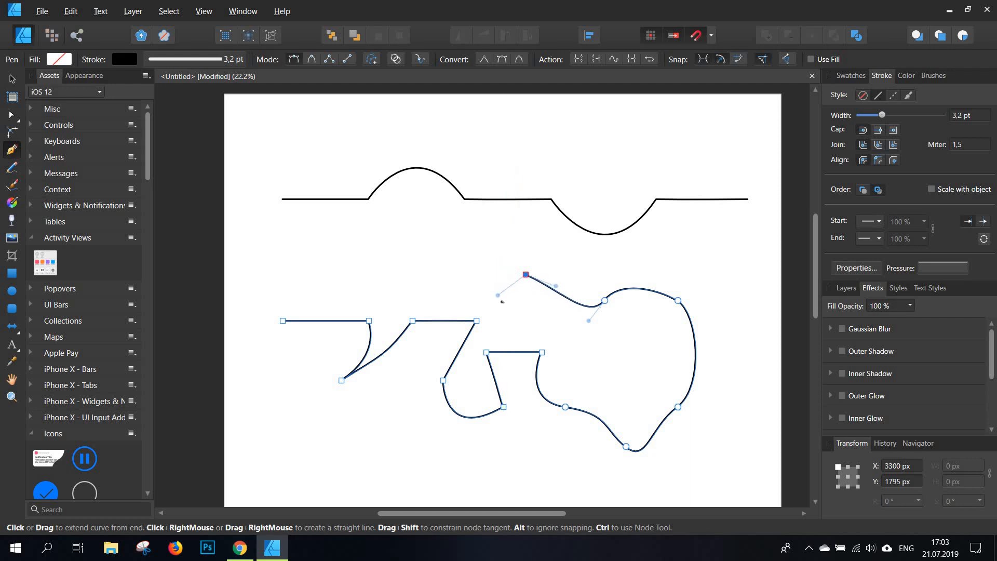
# - Carry the path left to a point directly above its starting node and close the shape at that node
pyautogui.moveTo(324, 274); pyautogui.dragTo(285, 276)
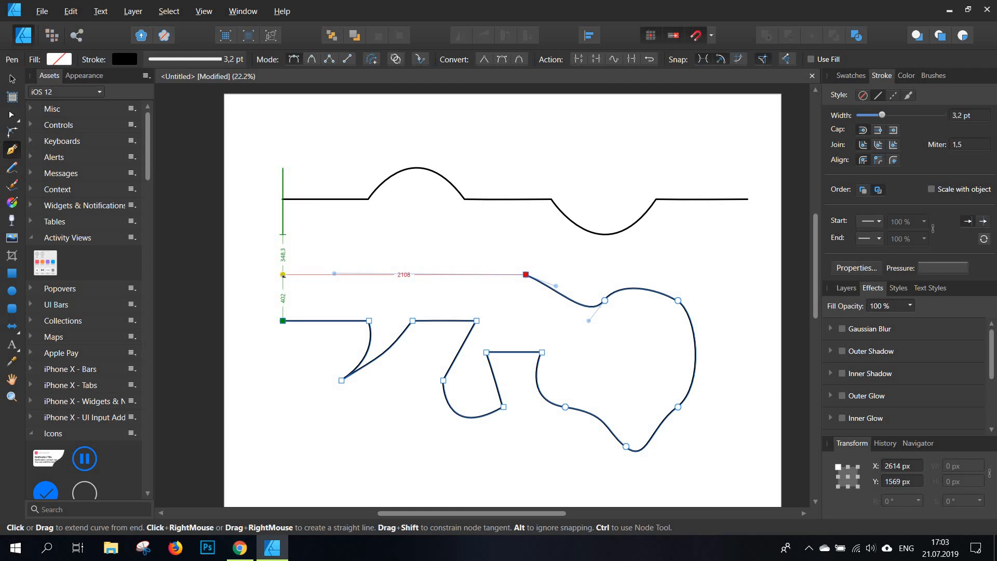
pyautogui.click(282, 274)
pyautogui.click(282, 320)
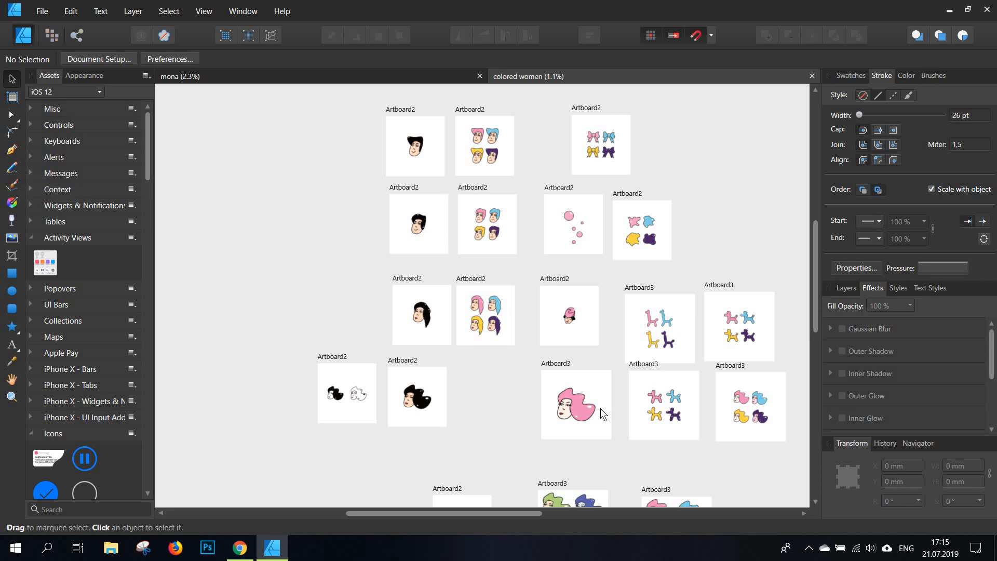
# - Examine the large pink-haired woman illustration up close in the colored women document
pyautogui.scroll(5, 576, 410)
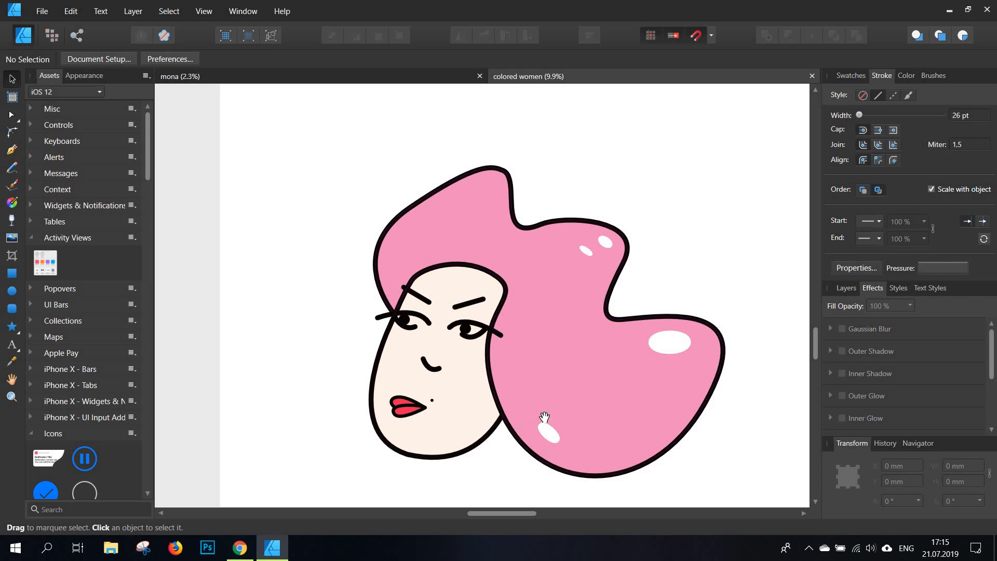
pyautogui.press('space')
pyautogui.moveTo(586, 295); pyautogui.dragTo(598, 285)
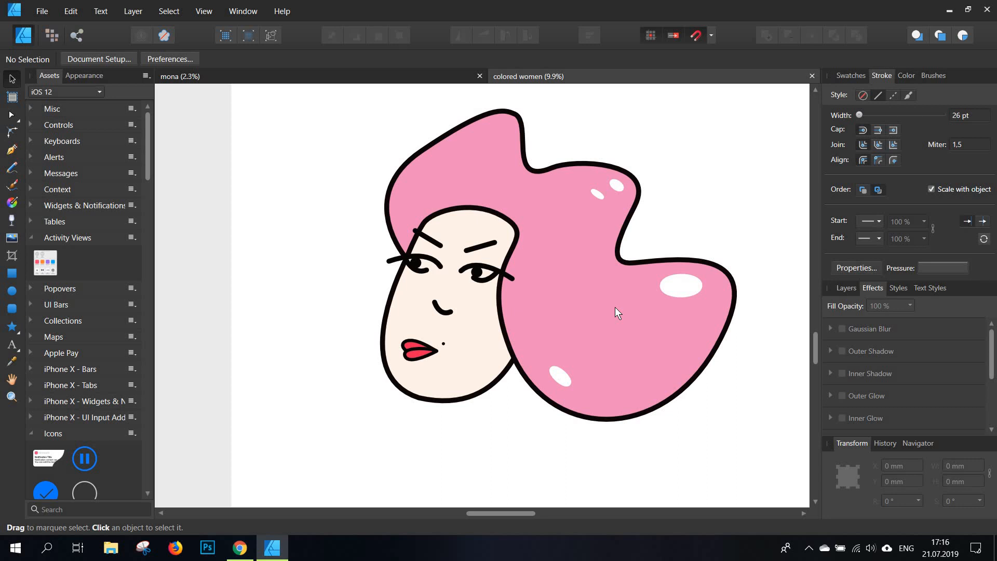
# - Examine the woman with the pink turban and the colored balloon dog illustrations up close
pyautogui.scroll(-5, 615, 307)
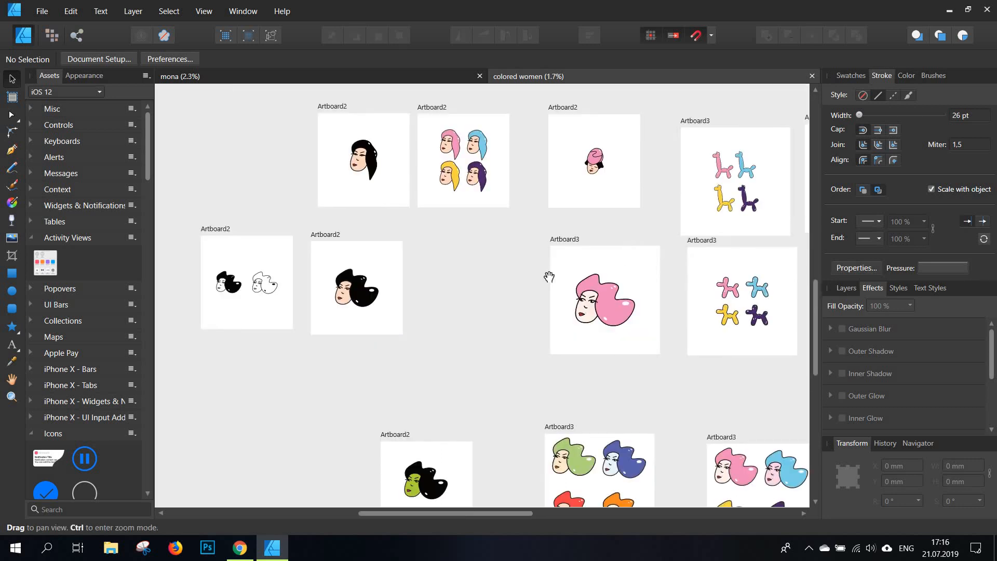
pyautogui.scroll(8, 545, 266)
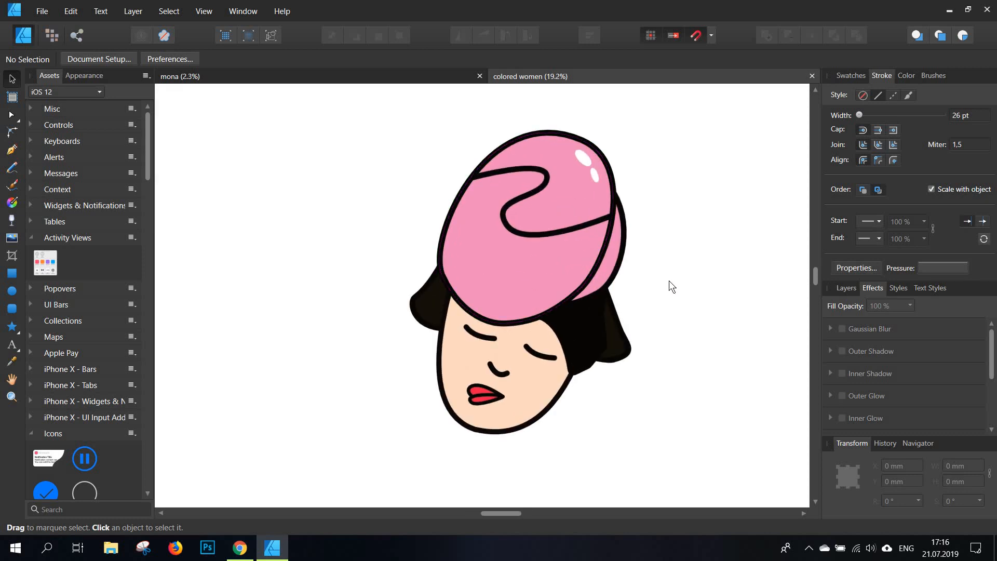
pyautogui.scroll(-4, 574, 302)
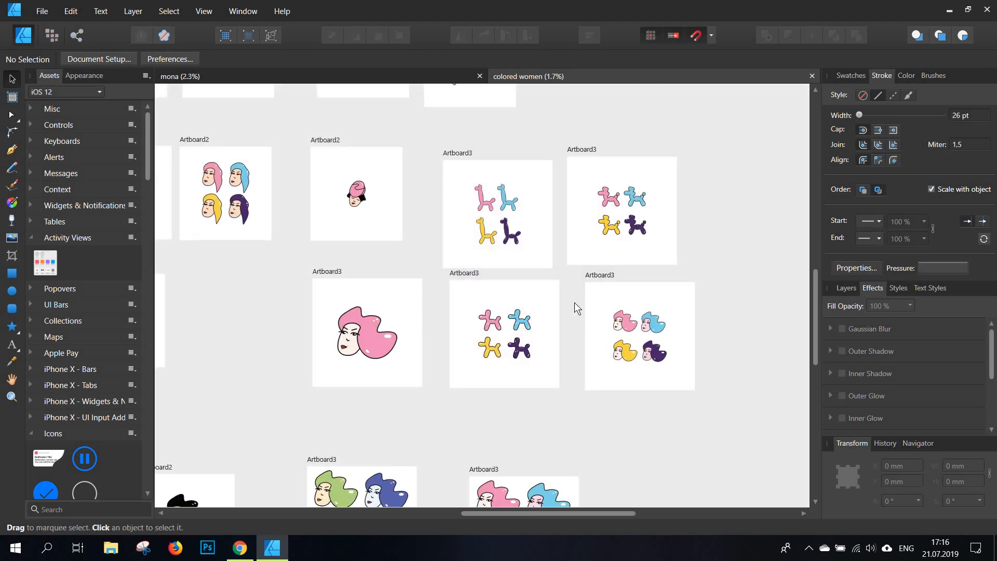
pyautogui.scroll(2, 574, 302)
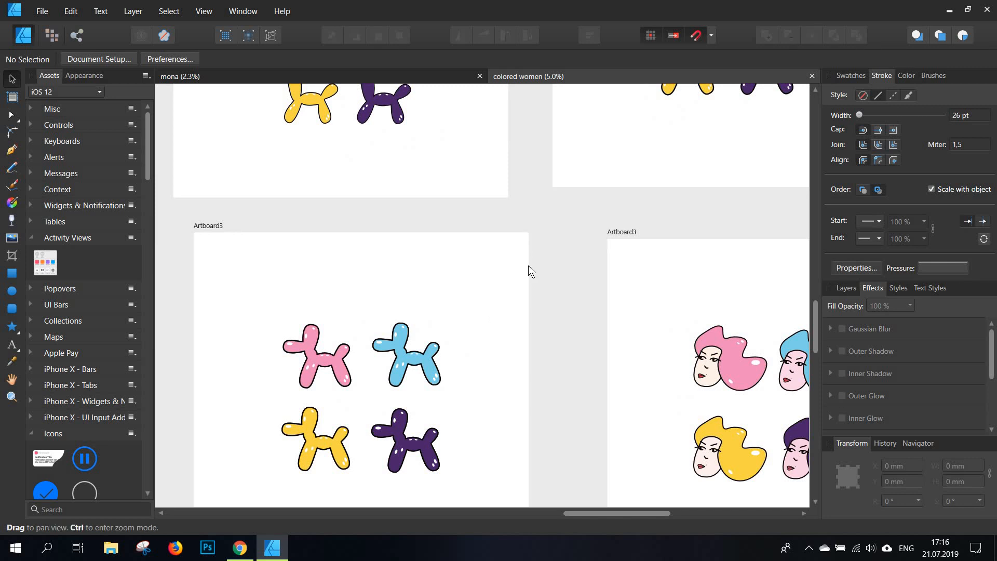
pyautogui.scroll(3, 430, 324)
pyautogui.moveTo(433, 314)
pyautogui.mouseDown()
pyautogui.moveTo(395, 298)
pyautogui.moveTo(433, 310)
pyautogui.mouseUp()
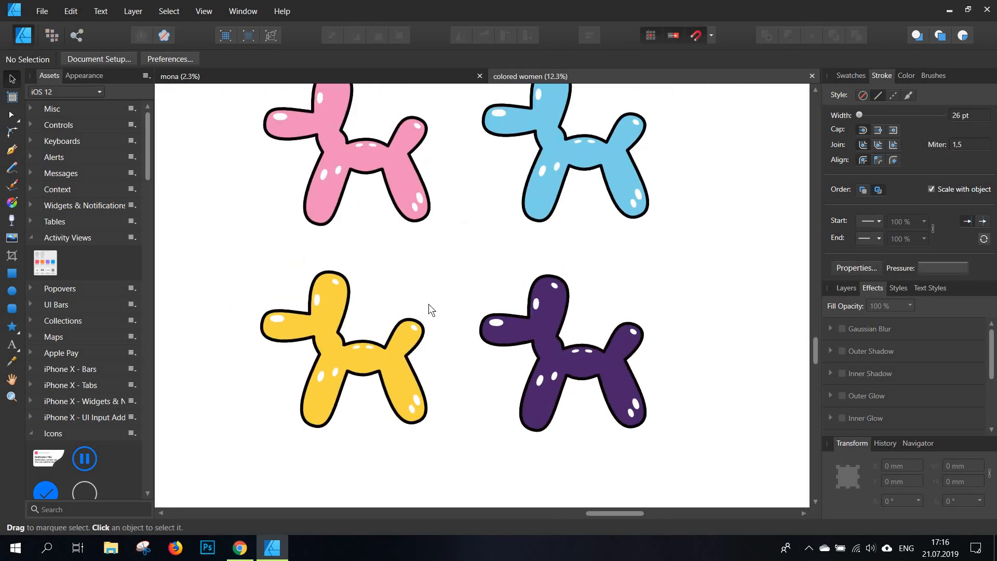
pyautogui.moveTo(171, 254); pyautogui.dragTo(309, 223)
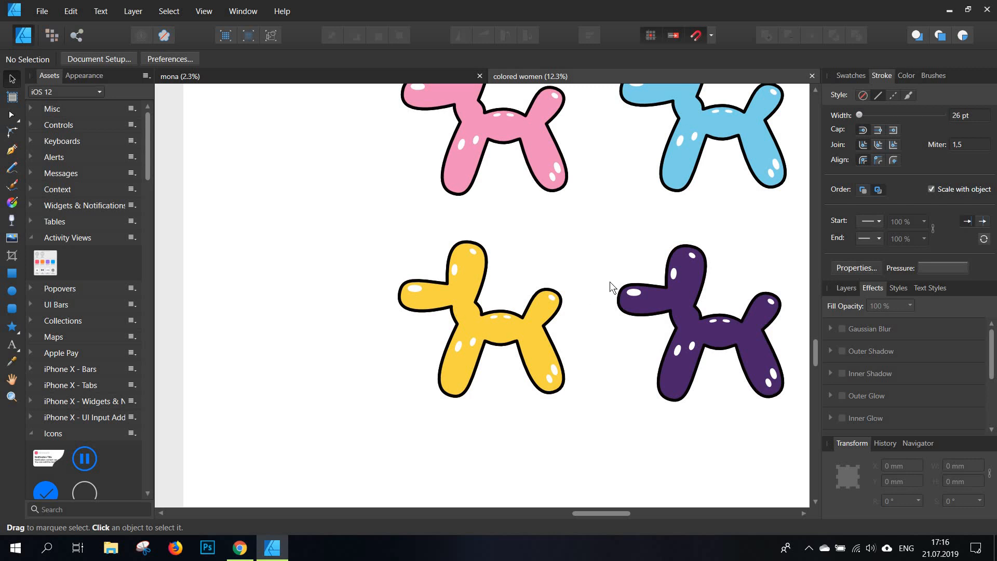
pyautogui.scroll(-1, 609, 283)
# - View the red-haired woman with black cats in the mona document and the pink-haired woman in the colored women document
pyautogui.hotkey('ctrl', 'Tab')
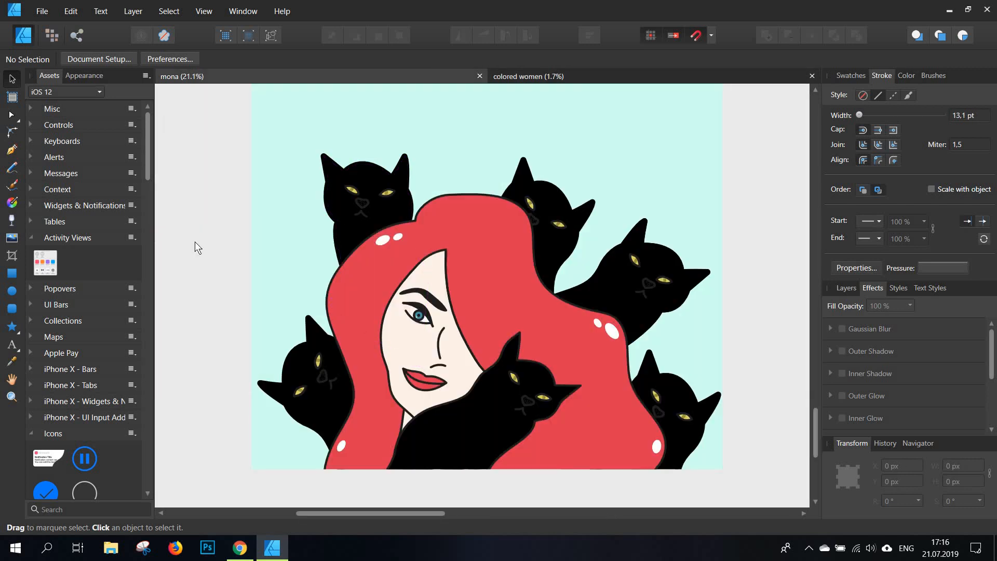
pyautogui.click(13, 174)
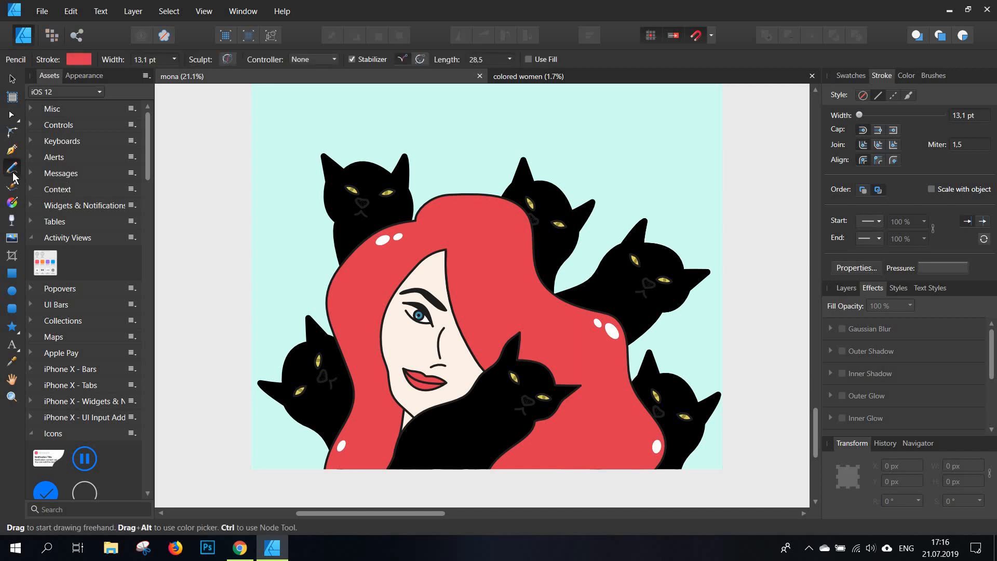
pyautogui.click(547, 78)
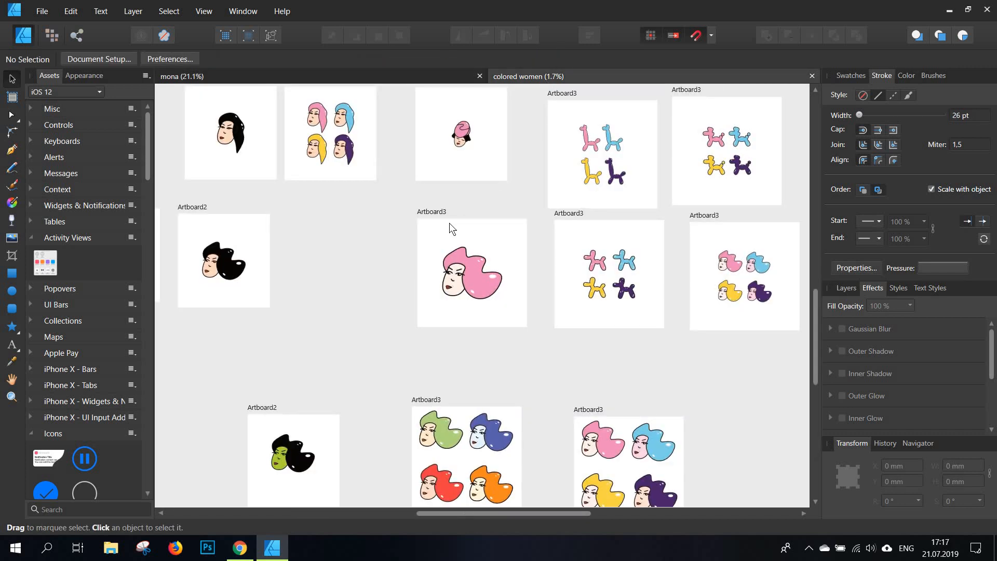
pyautogui.keyDown('ctrl'); pyautogui.scroll(3, 450, 222); pyautogui.keyUp('ctrl')
pyautogui.press('space')
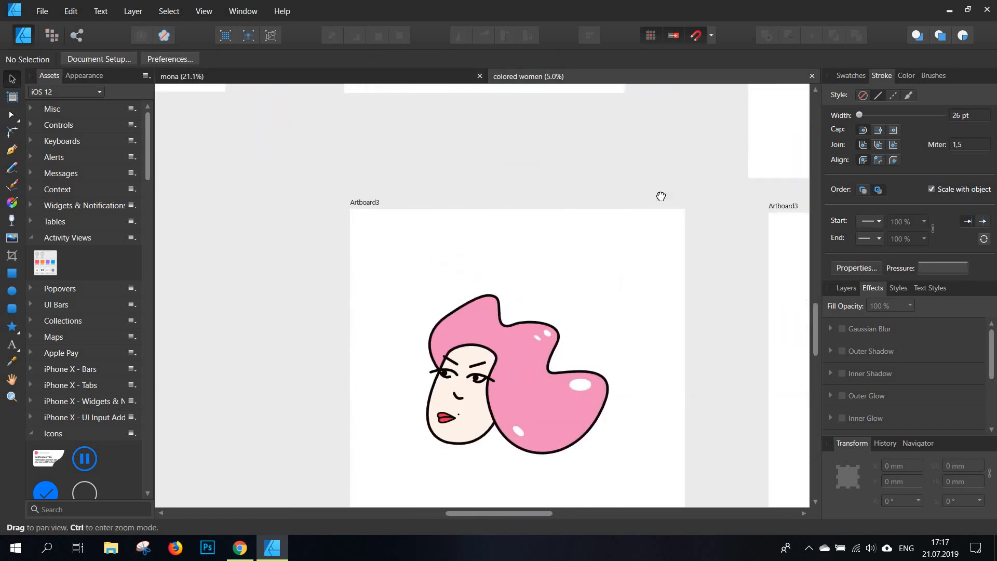
pyautogui.scroll(5, 404, 170)
pyautogui.hscroll(5, 404, 170)
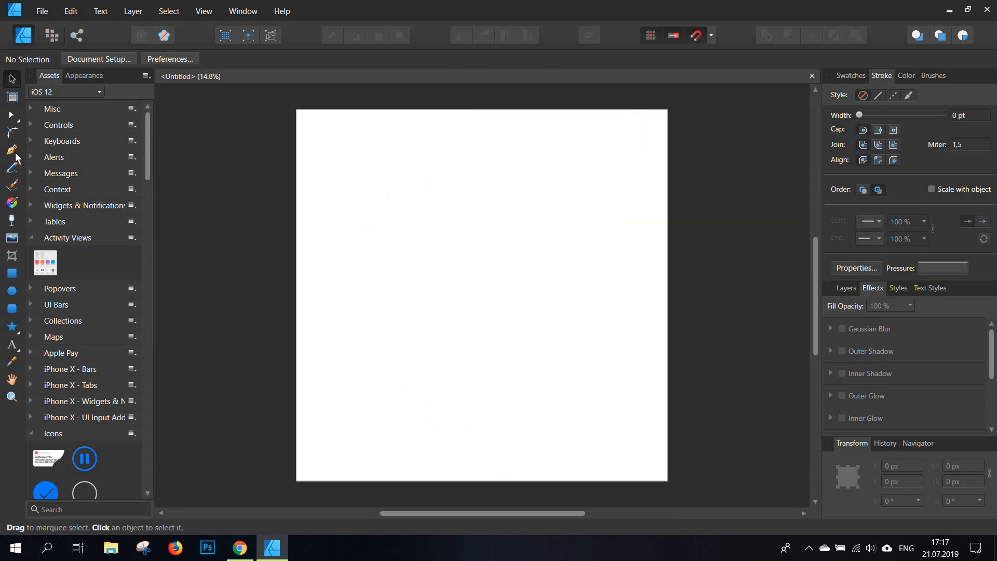
# - Draw an open four-node wavy curve about 4365 px wide across the upper page with the Pen tool, with a 25.1 pt stroke
pyautogui.click(13, 151)
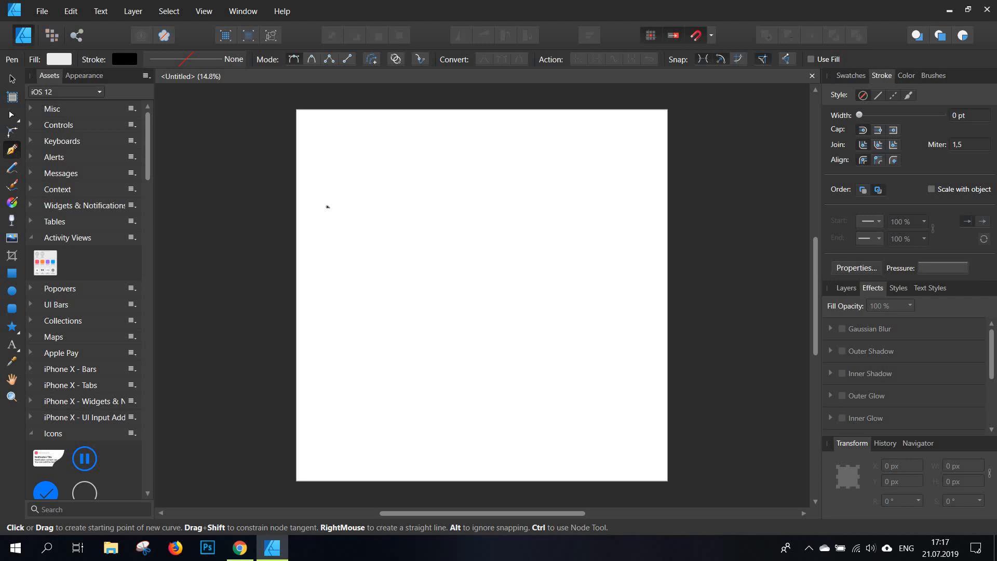
pyautogui.scroll(1, 374, 205)
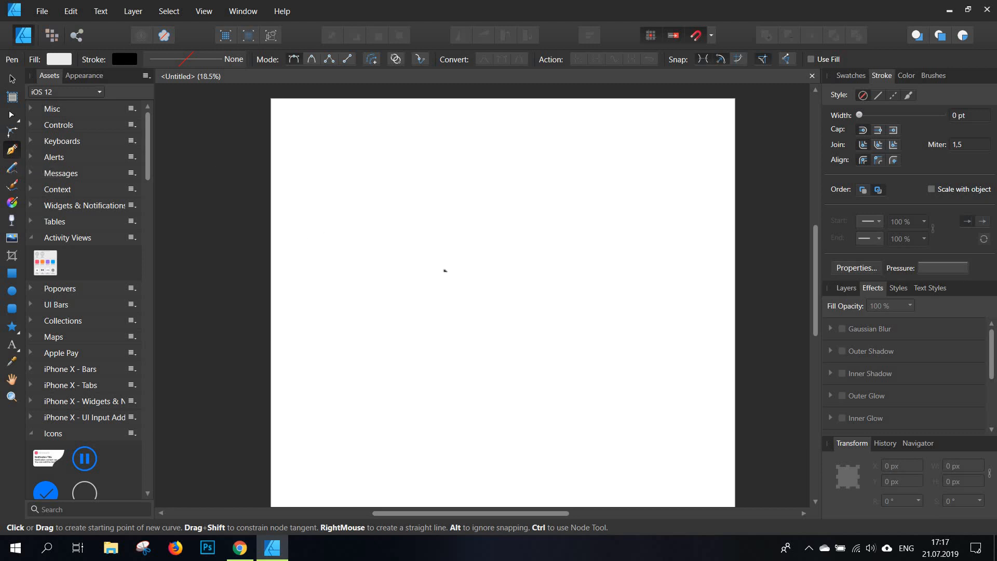
pyautogui.click(309, 243)
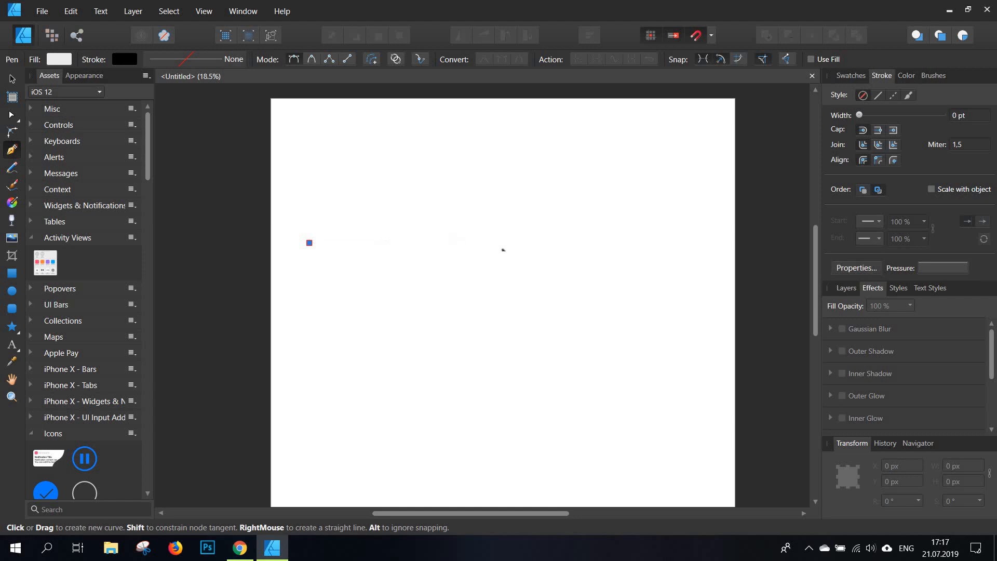
pyautogui.moveTo(467, 231); pyautogui.dragTo(549, 259)
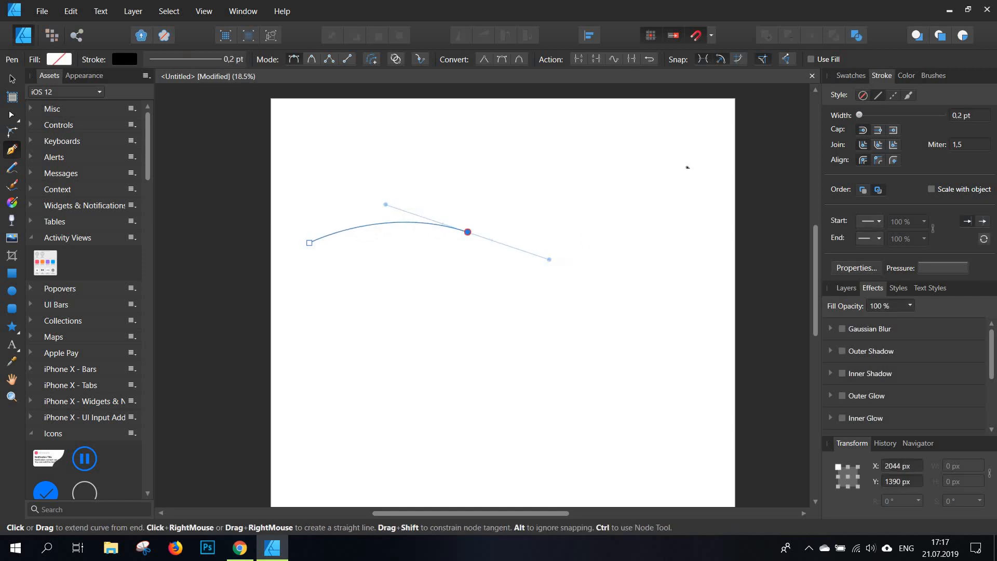
pyautogui.moveTo(655, 204); pyautogui.dragTo(688, 164)
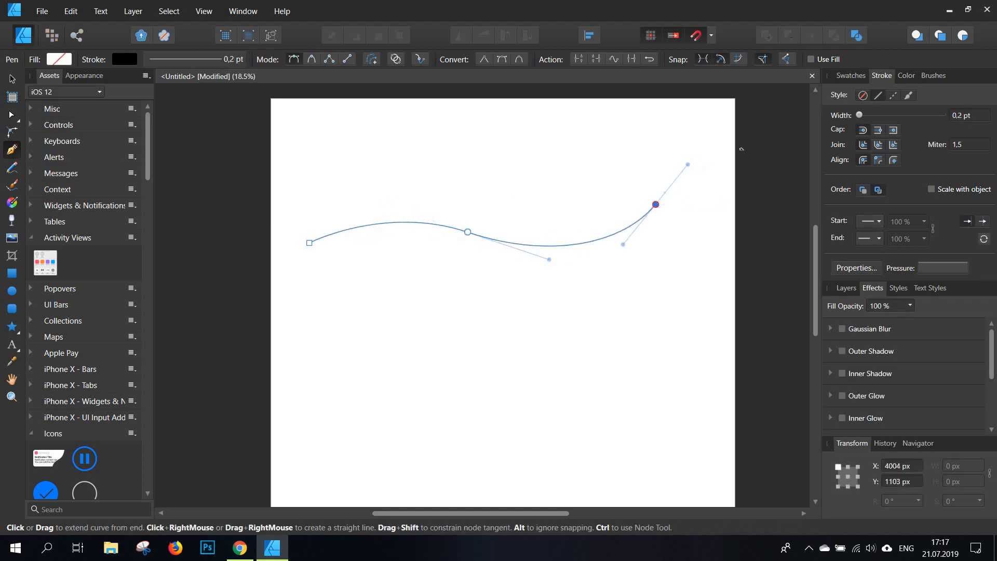
pyautogui.click(727, 147)
pyautogui.press('v')
pyautogui.scroll(3, 561, 204)
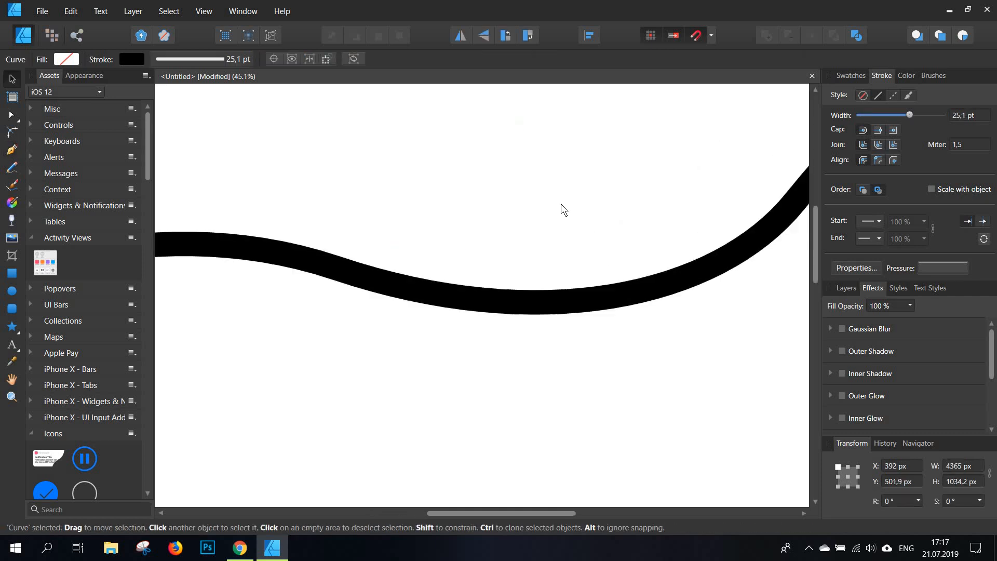
pyautogui.scroll(-3, 561, 204)
pyautogui.moveTo(588, 193)
pyautogui.mouseDown()
pyautogui.moveTo(554, 184)
pyautogui.moveTo(563, 181)
pyautogui.mouseUp()
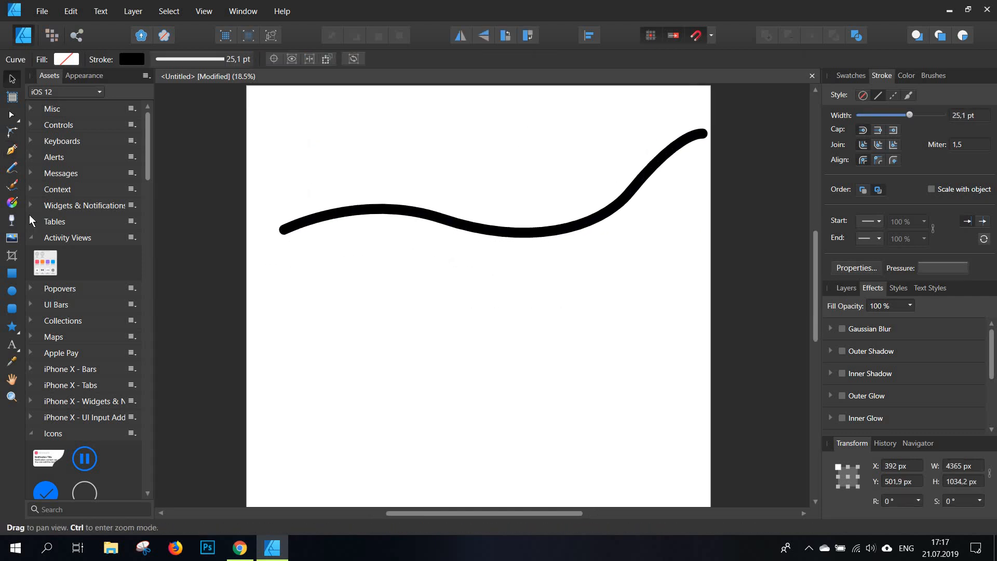
# - Draw a freehand wave below the first curve with the Pencil tool, keeping the stabilizer on, and deselect it
pyautogui.click(15, 173)
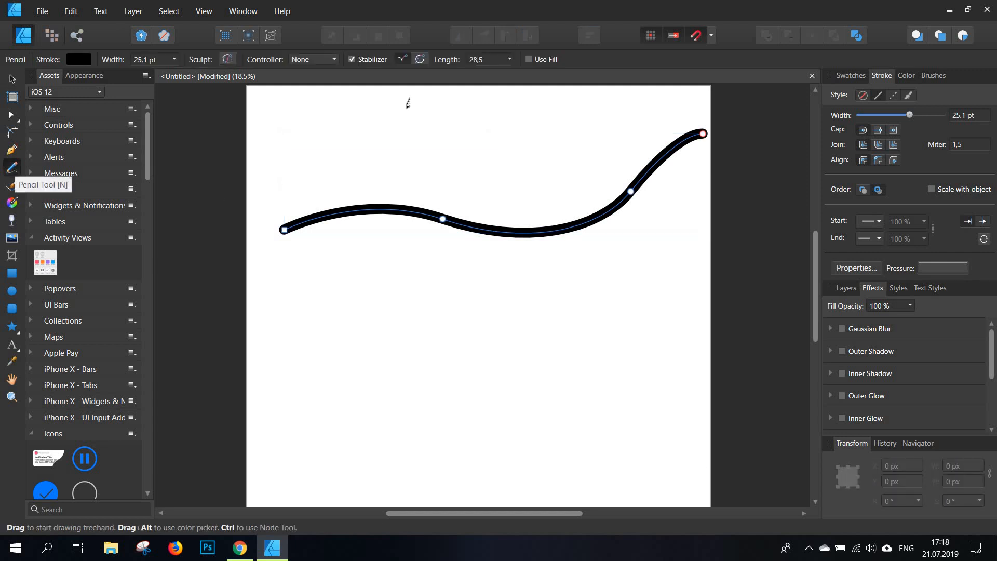
pyautogui.click(355, 61)
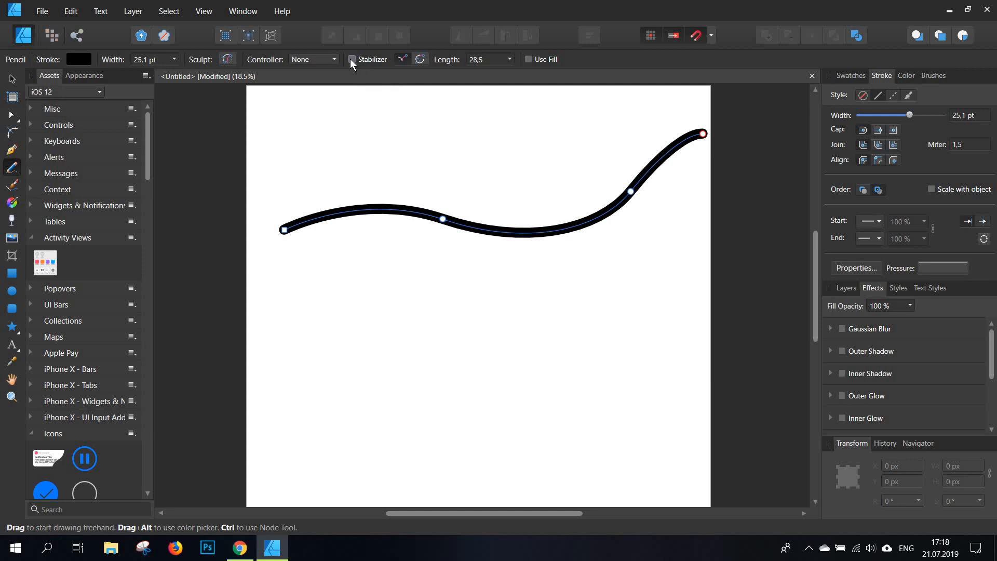
pyautogui.click(352, 60)
pyautogui.moveTo(287, 357)
pyautogui.mouseDown()
pyautogui.moveTo(303, 341)
pyautogui.moveTo(405, 328)
pyautogui.moveTo(530, 349)
pyautogui.moveTo(604, 348)
pyautogui.moveTo(640, 315)
pyautogui.mouseUp()
pyautogui.moveTo(748, 269); pyautogui.dragTo(748, 269)
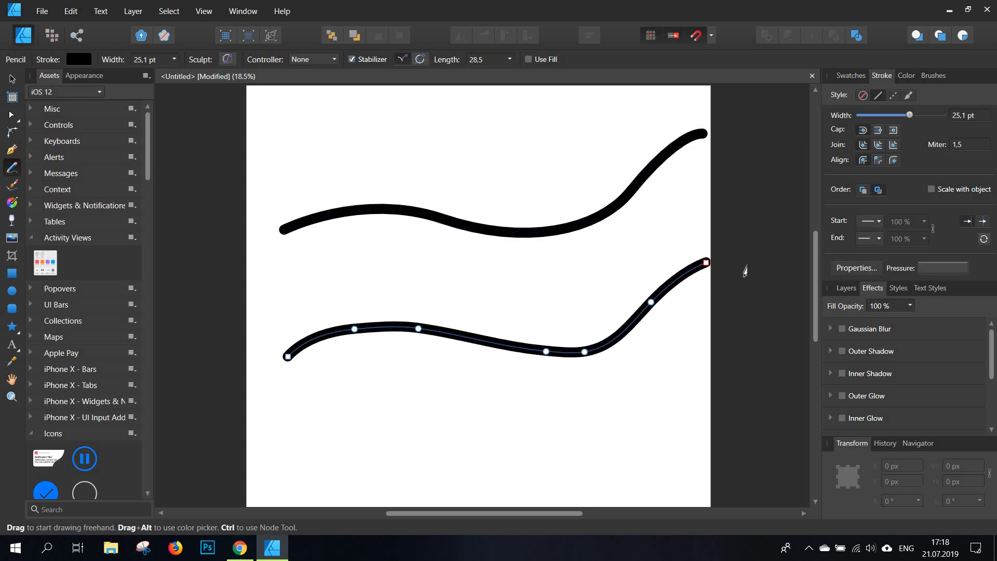
pyautogui.press('v')
pyautogui.click(475, 387)
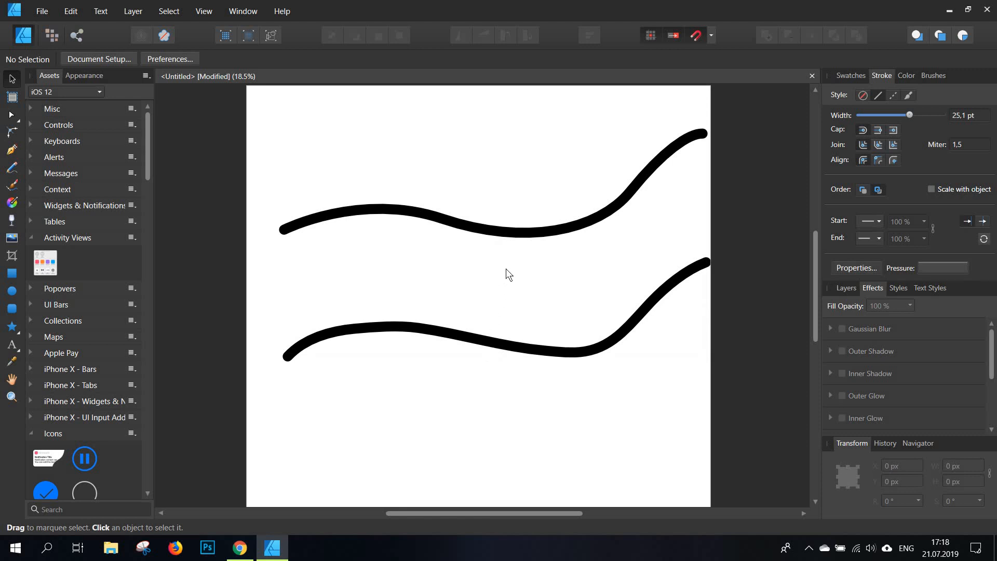
# - Compare the nodes of the Pen tool curve and the pencil curve using the Node tool
pyautogui.click(500, 231)
pyautogui.press('a')
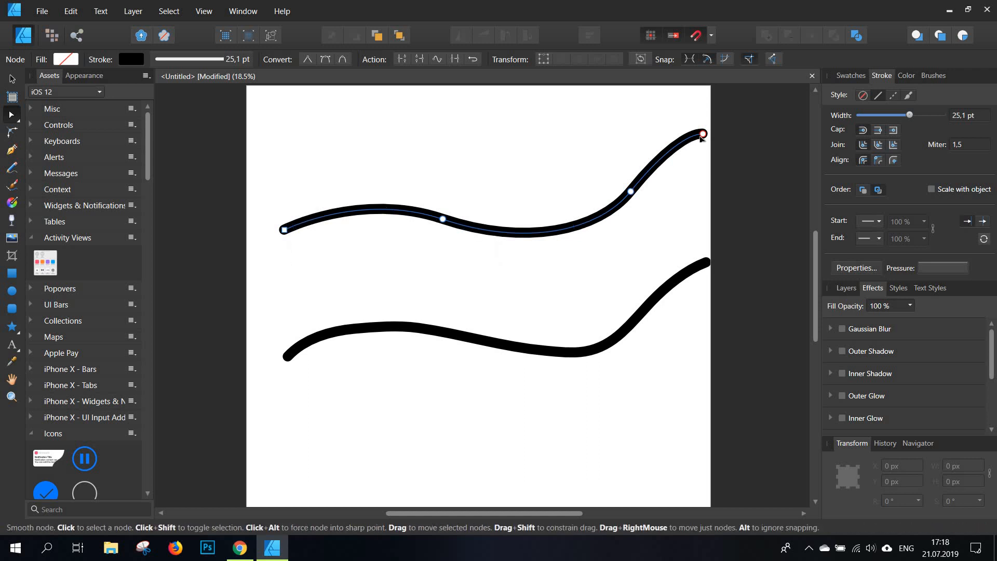
pyautogui.click(471, 342)
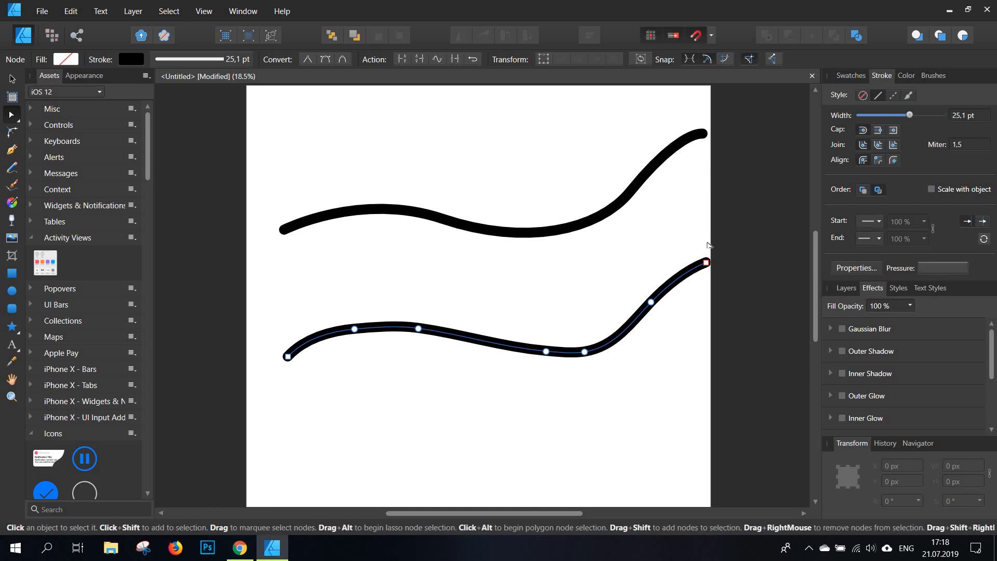
# - Delete the two nodes that shape the left hump of the pencil curve
pyautogui.click(355, 329)
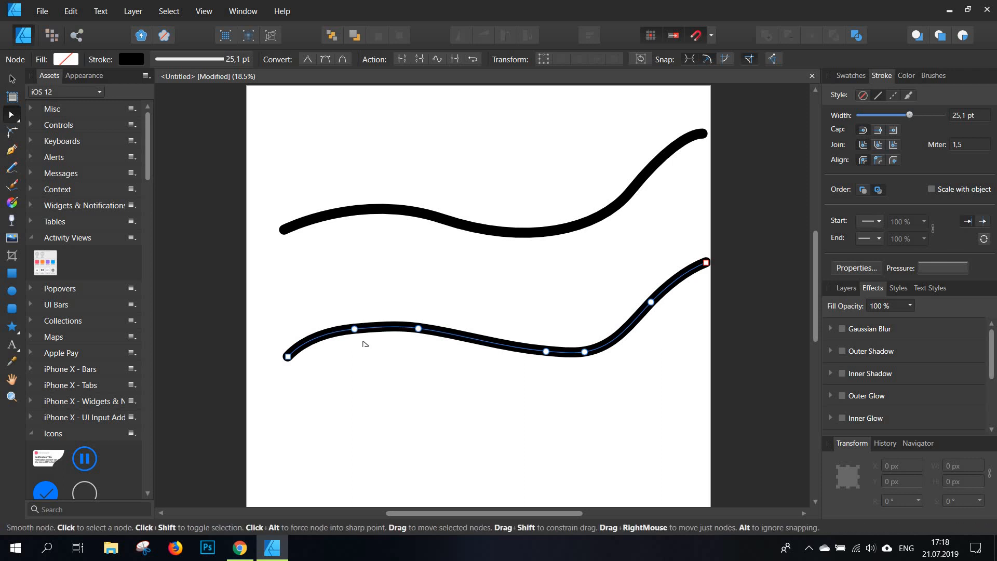
pyautogui.press('Delete')
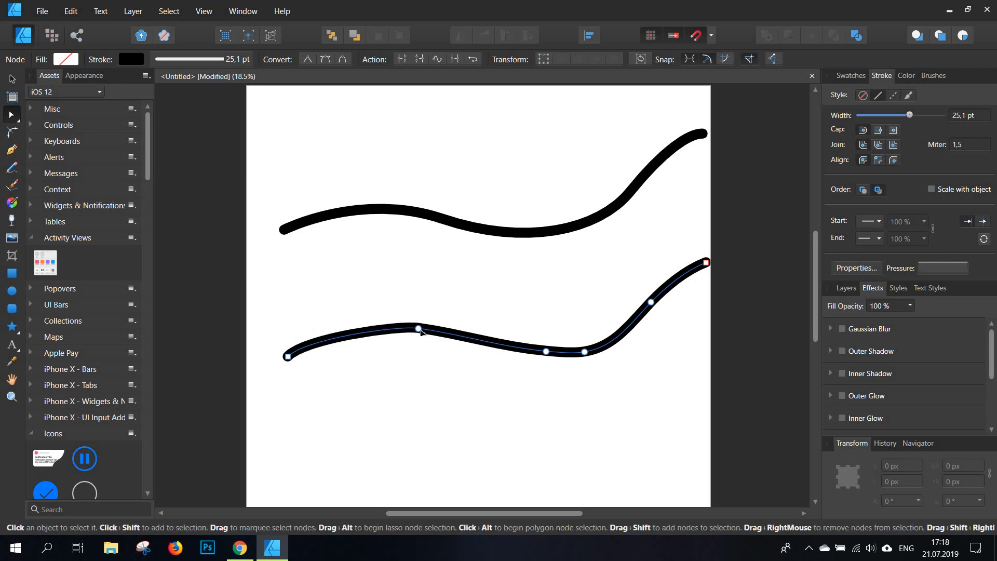
pyautogui.click(470, 349)
pyautogui.press('Delete')
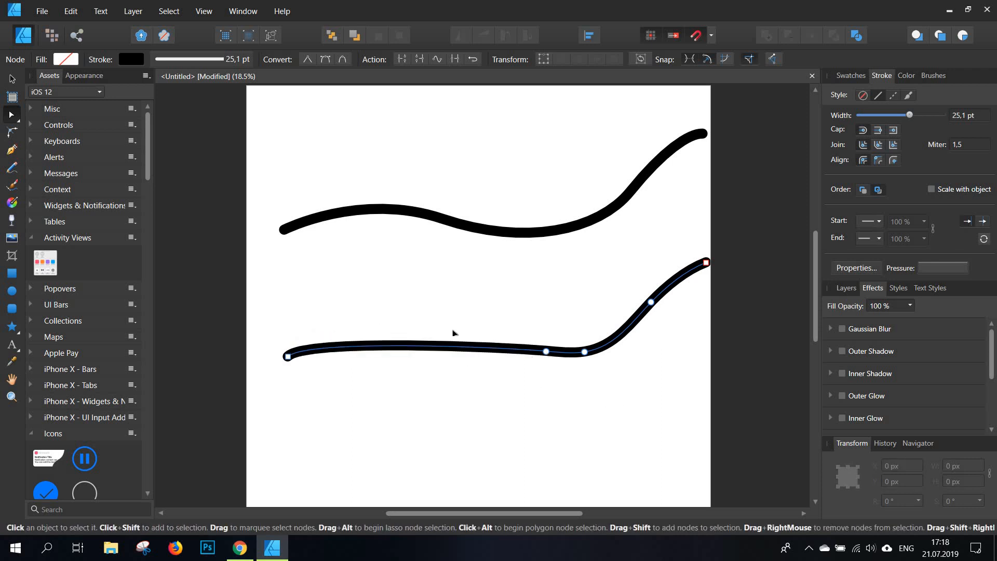
# - Reshape the pencil curve with a hump node at X 1992, Y 2420 px and the valley node moved to X 3813.3, Y 2825.5 px
pyautogui.moveTo(447, 325); pyautogui.dragTo(602, 313)
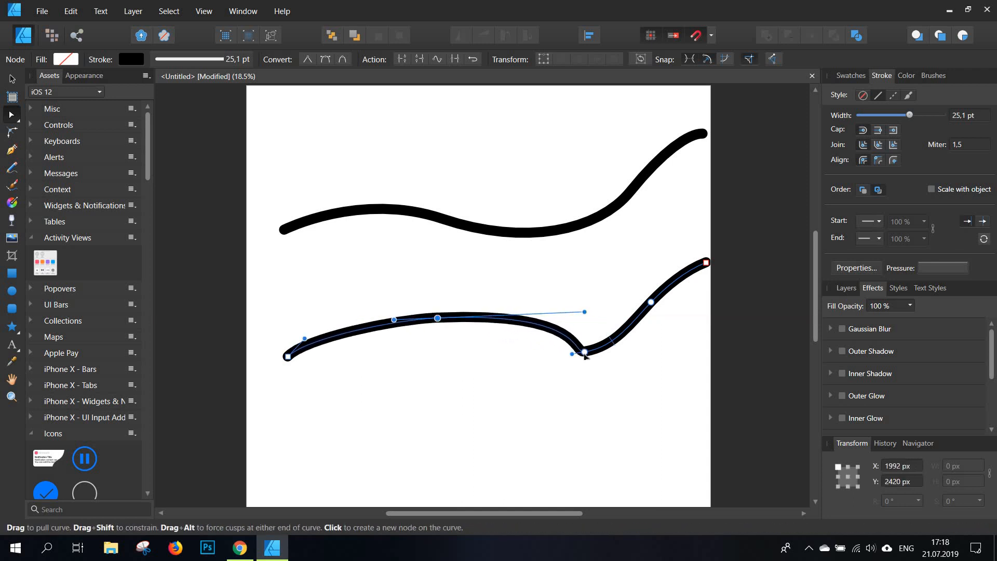
pyautogui.moveTo(584, 353); pyautogui.dragTo(612, 356)
pyautogui.moveTo(501, 379); pyautogui.dragTo(493, 376)
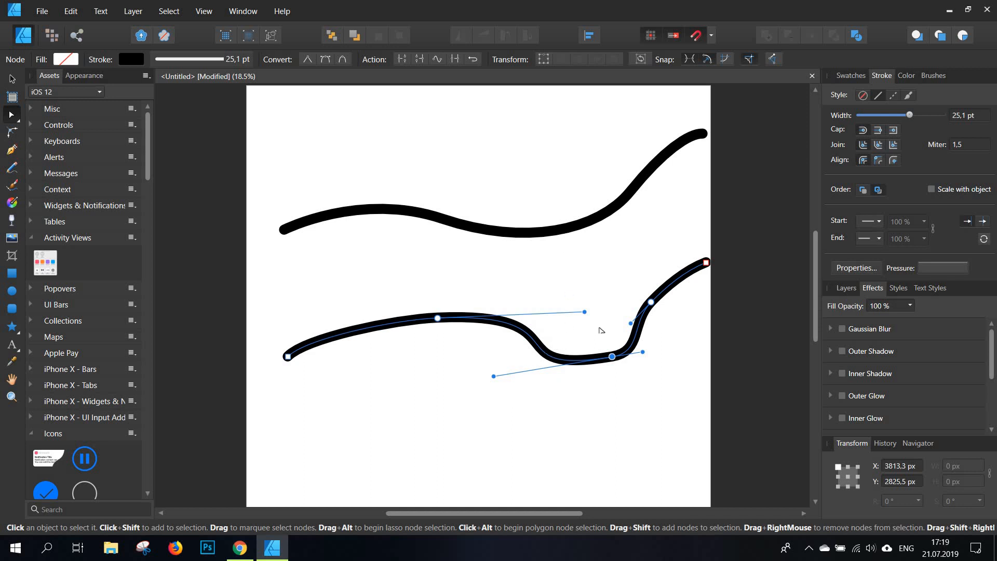
# - Delete the reshaped curve and draw a new freehand wave below the Pen tool curve with the stabilized Pencil tool
pyautogui.click(13, 168)
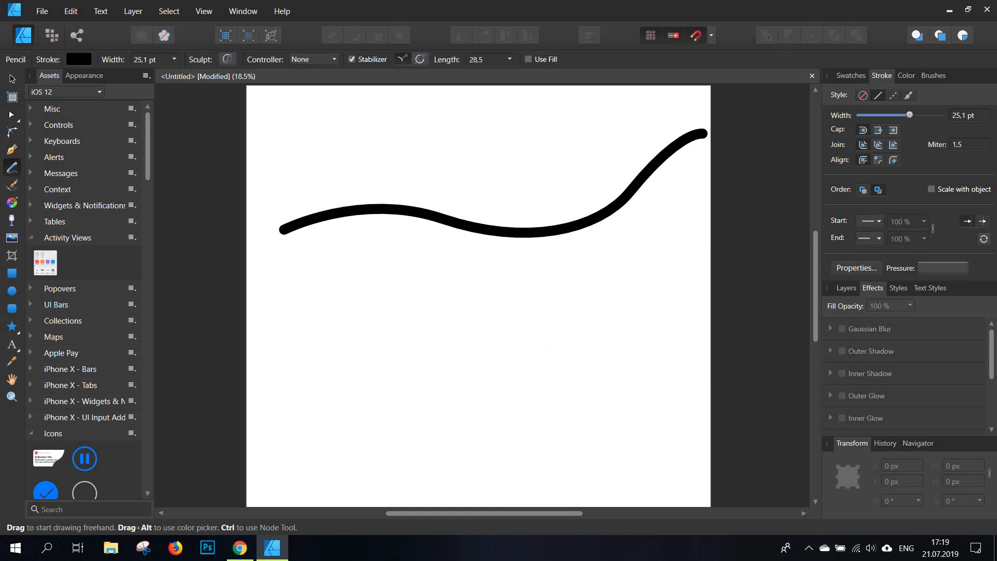
pyautogui.moveTo(291, 346)
pyautogui.mouseDown()
pyautogui.moveTo(345, 282)
pyautogui.moveTo(423, 294)
pyautogui.moveTo(492, 330)
pyautogui.moveTo(528, 331)
pyautogui.moveTo(572, 291)
pyautogui.moveTo(626, 273)
pyautogui.moveTo(688, 290)
pyautogui.mouseUp()
# - Turn the stabilizer off, draw a similar freehand wave about 3819 px wide below the other two, and select it
pyautogui.click(356, 60)
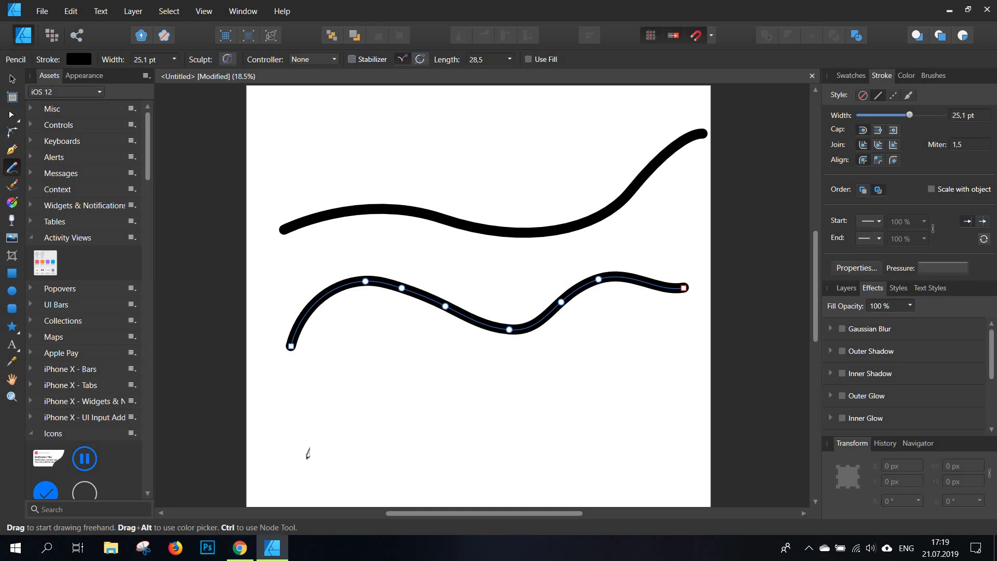
pyautogui.moveTo(307, 458)
pyautogui.mouseDown()
pyautogui.moveTo(334, 412)
pyautogui.moveTo(399, 394)
pyautogui.moveTo(493, 439)
pyautogui.moveTo(530, 423)
pyautogui.moveTo(567, 377)
pyautogui.moveTo(674, 375)
pyautogui.mouseUp()
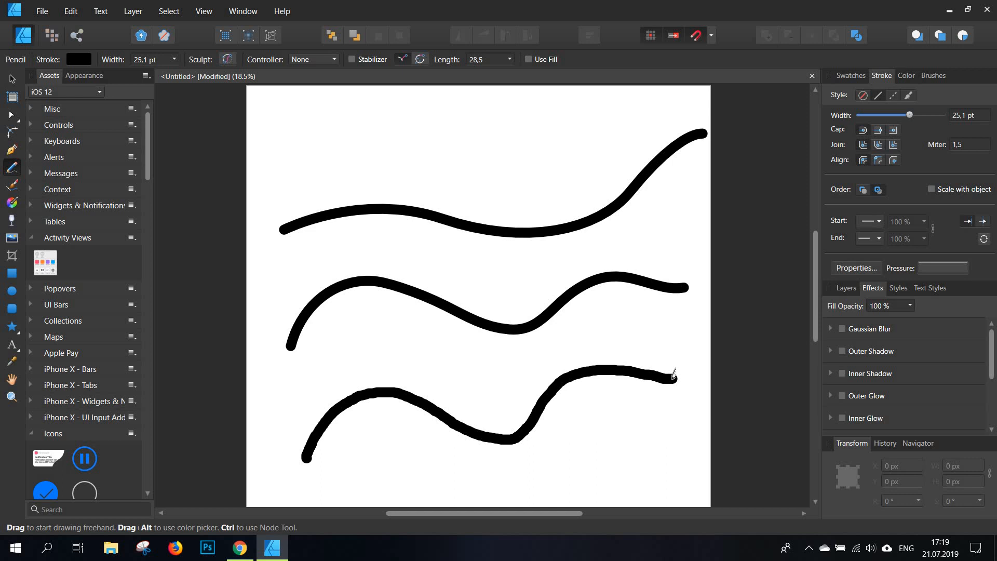
pyautogui.moveTo(674, 374); pyautogui.dragTo(675, 378)
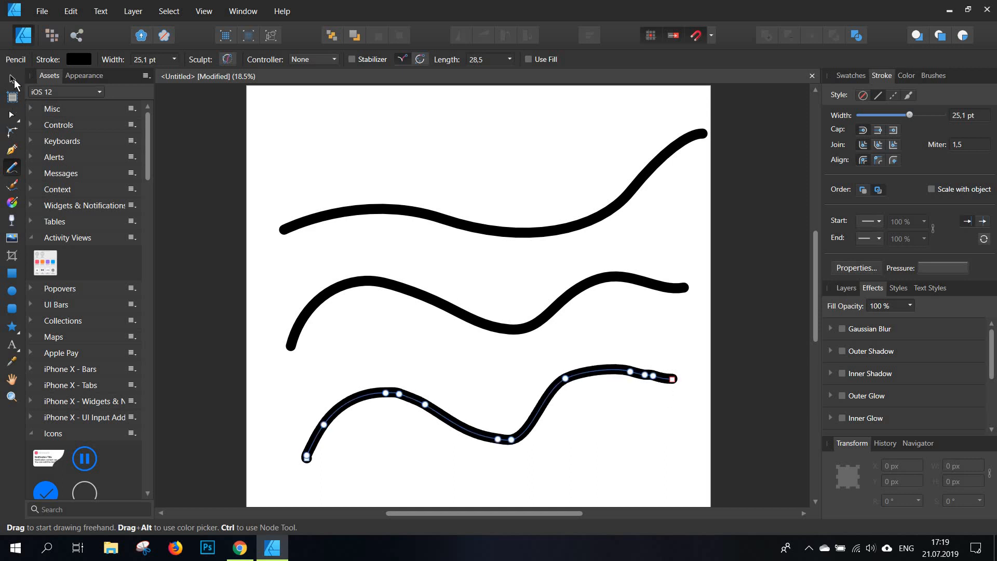
pyautogui.press('v')
pyautogui.click(512, 486)
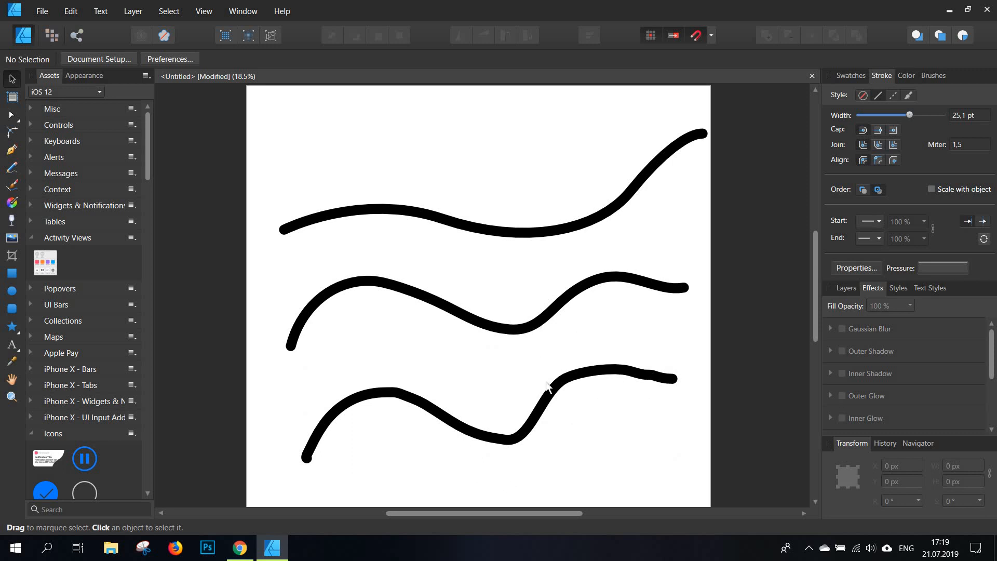
pyautogui.click(569, 383)
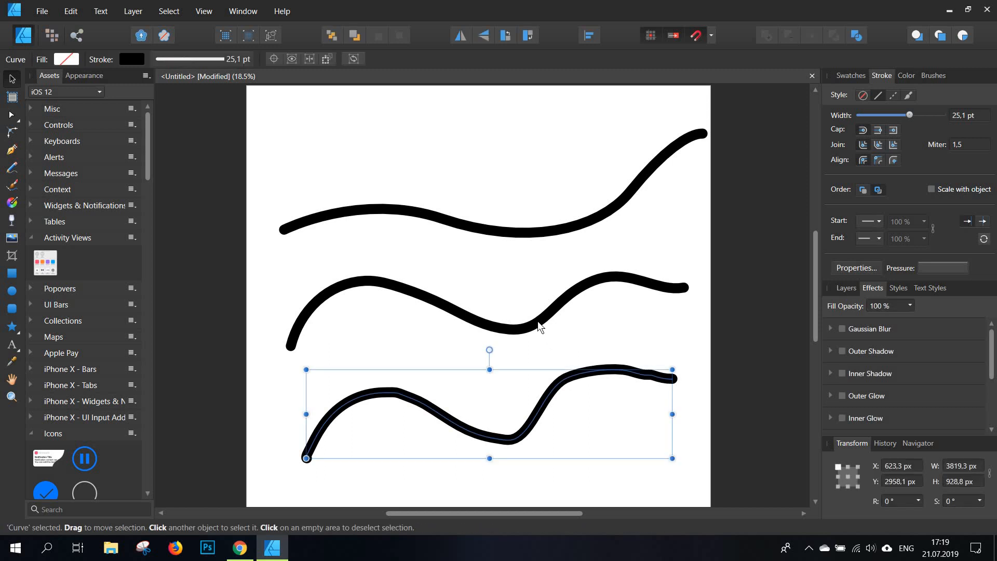
# - Deselect the unstabilized wave and undo both freehand pencil waves below the Pen tool curve
pyautogui.click(540, 328)
pyautogui.click(524, 337)
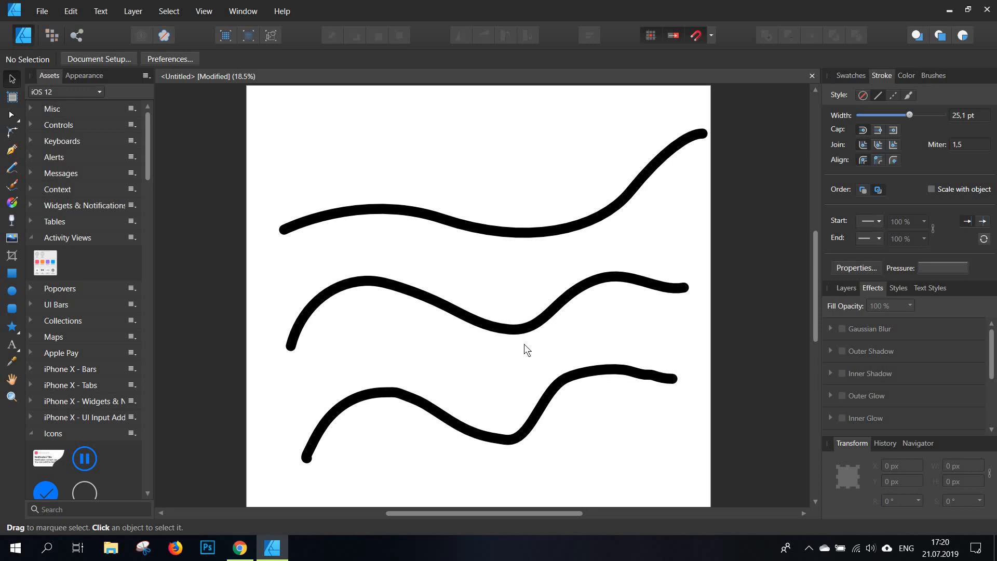
pyautogui.hotkey('ctrl', 'z')
pyautogui.hotkey('ctrl', 'z')
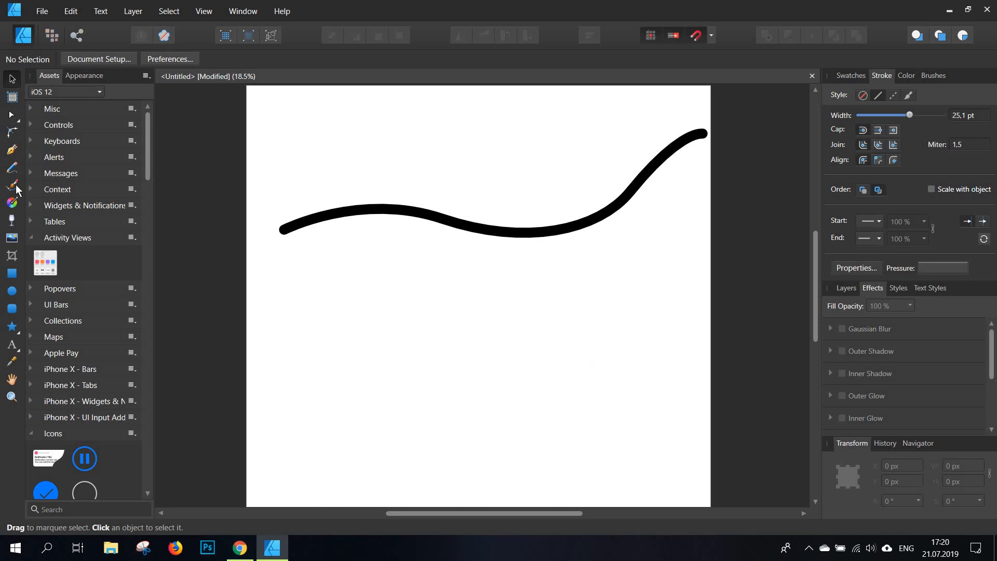
# - Draw a stabilized freehand wave below the thick curve with the 16 px Vector Brush, and another beneath it with the stabilizer off
pyautogui.click(12, 185)
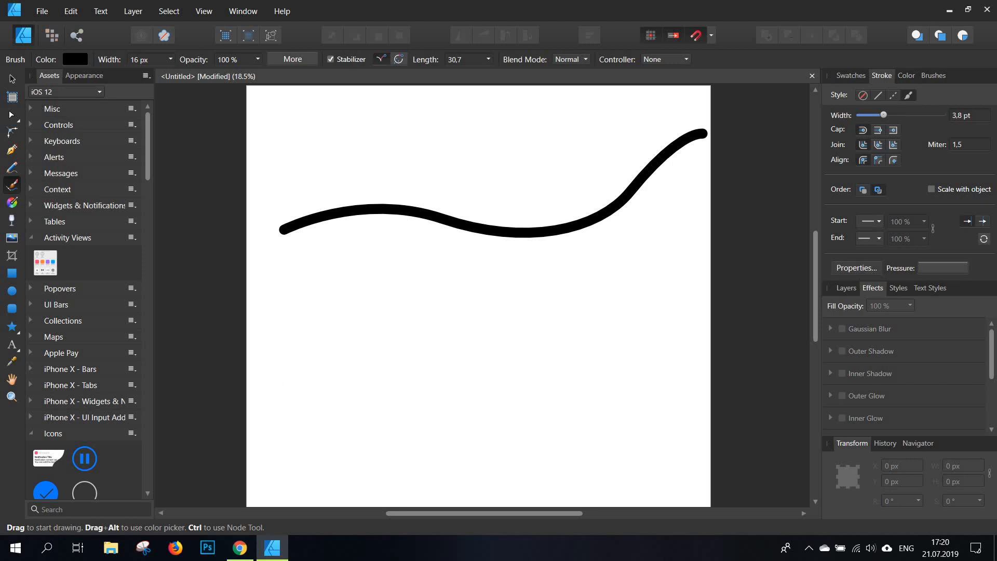
pyautogui.moveTo(281, 377)
pyautogui.mouseDown()
pyautogui.moveTo(312, 330)
pyautogui.moveTo(400, 333)
pyautogui.moveTo(508, 370)
pyautogui.moveTo(549, 355)
pyautogui.moveTo(583, 317)
pyautogui.moveTo(698, 299)
pyautogui.mouseUp()
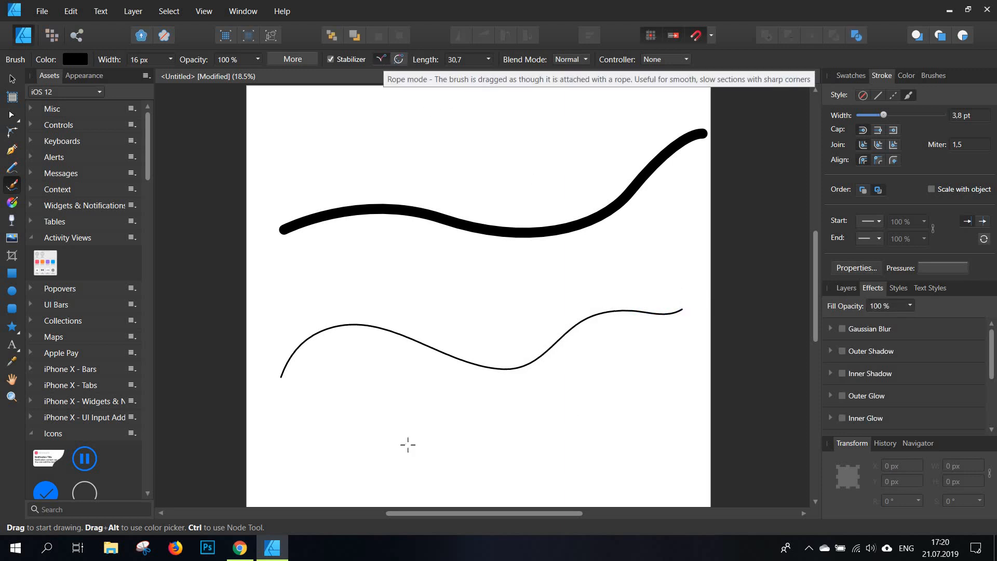
pyautogui.moveTo(287, 440)
pyautogui.mouseDown()
pyautogui.moveTo(451, 444)
pyautogui.moveTo(649, 413)
pyautogui.moveTo(643, 337)
pyautogui.moveTo(679, 376)
pyautogui.moveTo(633, 410)
pyautogui.moveTo(592, 400)
pyautogui.moveTo(523, 426)
pyautogui.moveTo(460, 431)
pyautogui.moveTo(381, 409)
pyautogui.mouseUp()
pyautogui.moveTo(302, 443)
pyautogui.mouseDown()
pyautogui.moveTo(343, 397)
pyautogui.moveTo(487, 431)
pyautogui.moveTo(552, 402)
pyautogui.moveTo(615, 427)
pyautogui.moveTo(641, 394)
pyautogui.moveTo(701, 368)
pyautogui.moveTo(713, 396)
pyautogui.mouseUp()
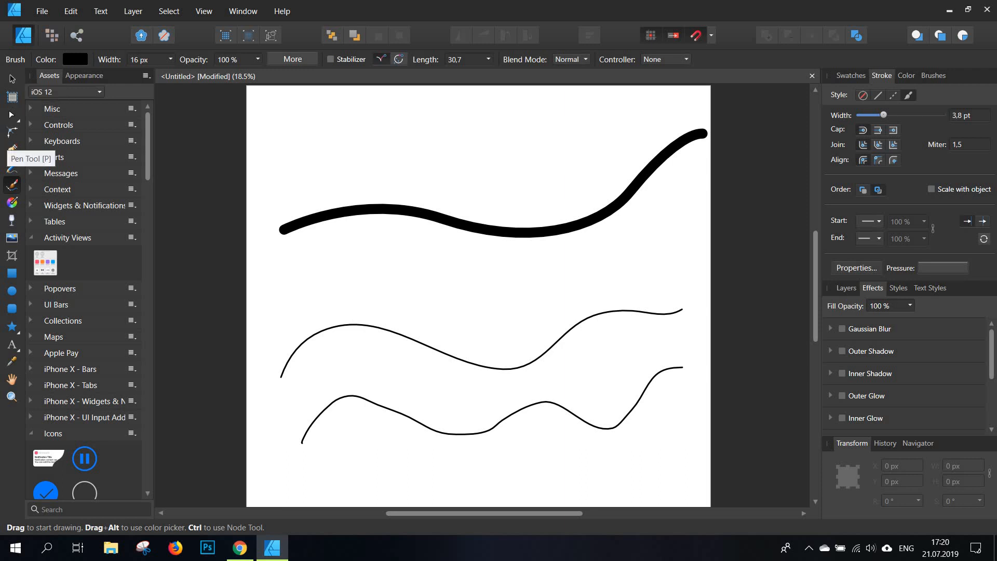
# - Draw a 25,1 pt Pen tool curve with smooth nodes between the thick curve and the brush waves, bending it back toward the thick curve
pyautogui.click(12, 149)
pyautogui.click(284, 302)
pyautogui.moveTo(503, 310); pyautogui.dragTo(687, 377)
pyautogui.moveTo(655, 288); pyautogui.dragTo(711, 286)
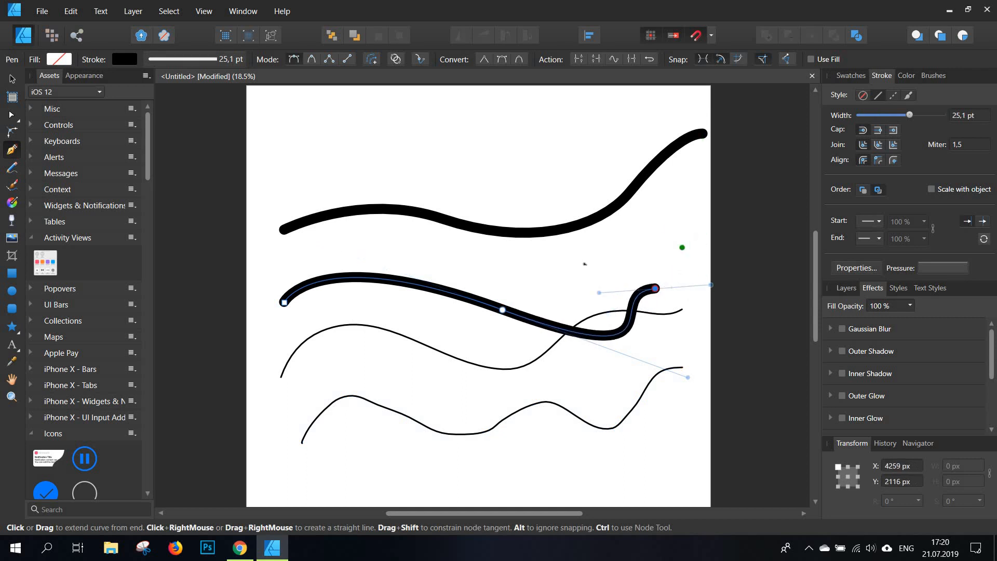
pyautogui.moveTo(622, 247); pyautogui.dragTo(597, 258)
pyautogui.moveTo(497, 203); pyautogui.dragTo(370, 163)
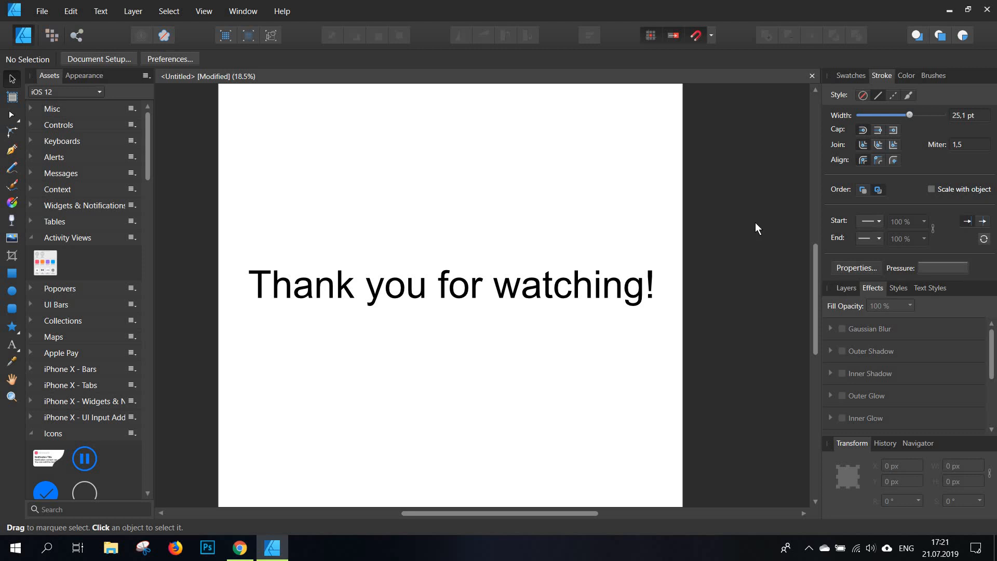